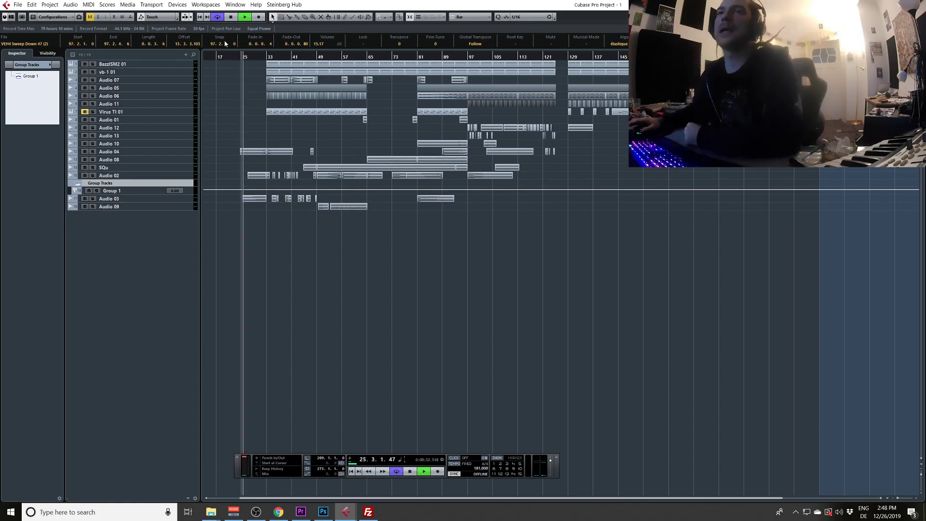
Copy the VEH4 Crash 18 event at bar 33 on Audio 07 to bars 97 and 129
left_click(132, 72)
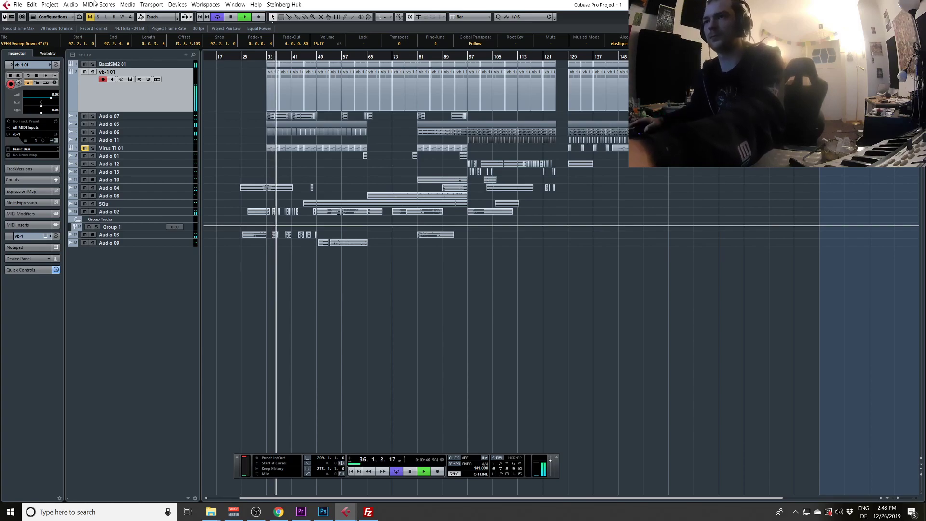
left_click_drag(477, 220, 416, 234)
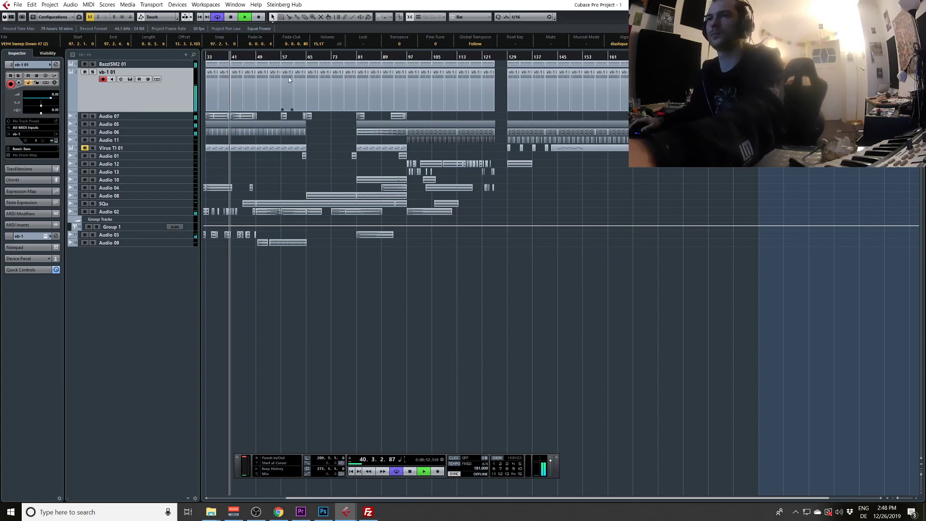
left_click_drag(288, 77, 307, 109)
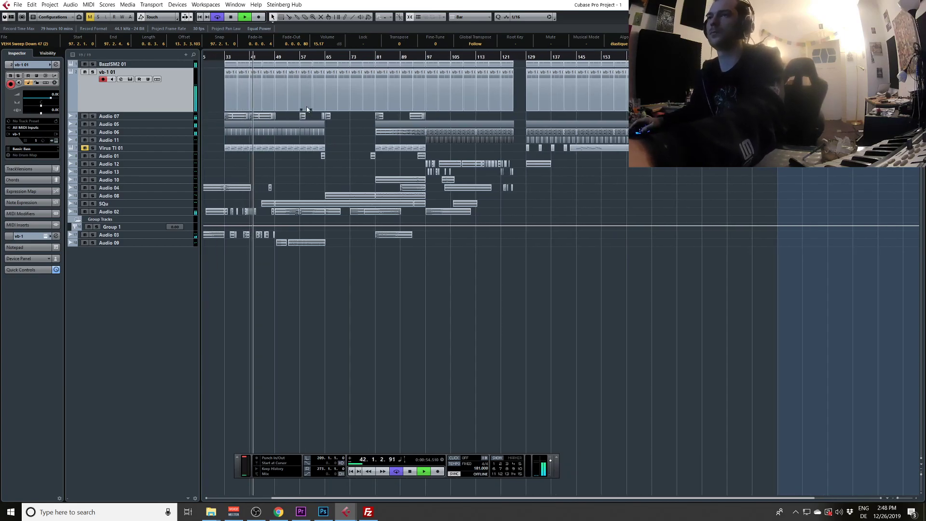
left_click(228, 116)
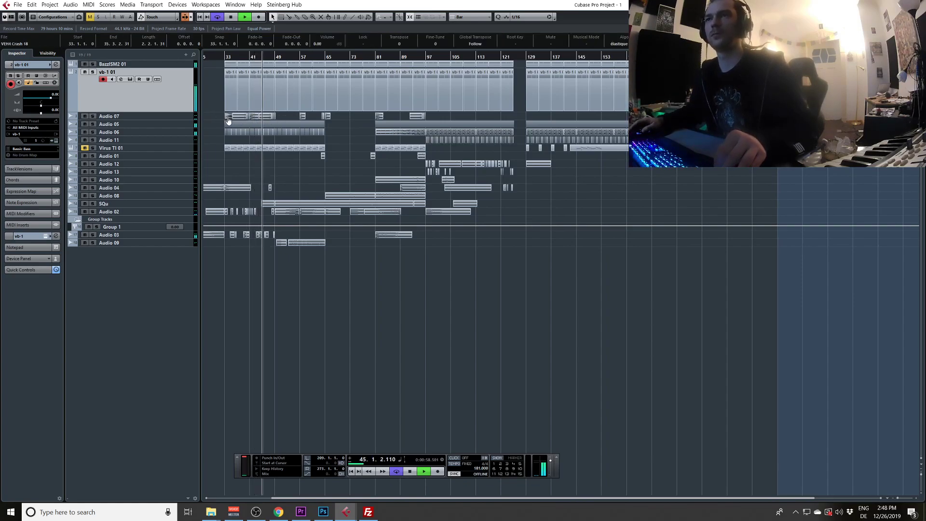
left_click_drag(390, 122, 532, 116)
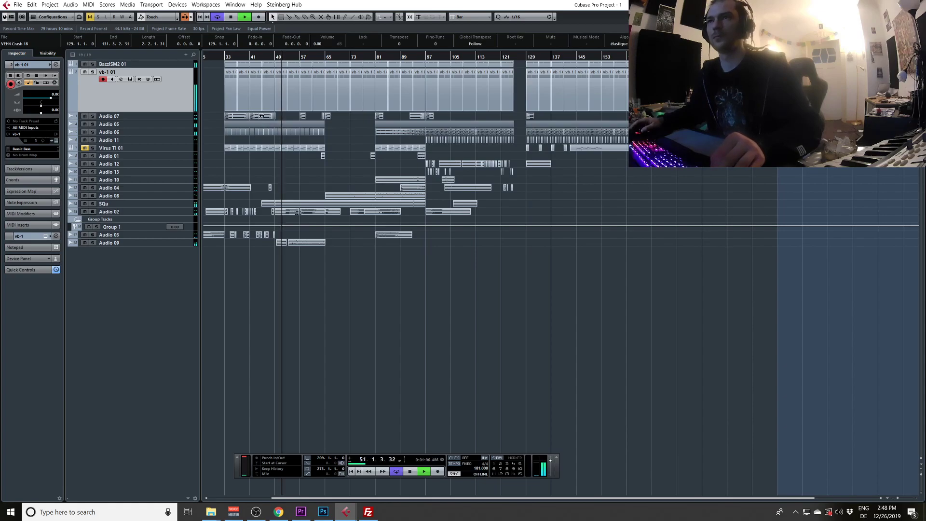
Select the VEH4 Crash 28 event at bar 44 on Audio 07 and stop playback
scroll(261, 116, "right", 2)
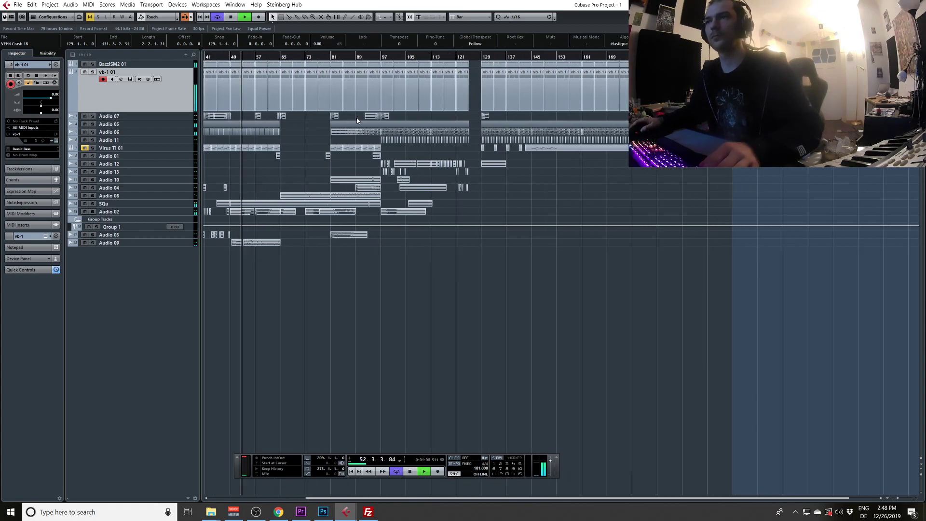
left_click(240, 117)
left_click(222, 117)
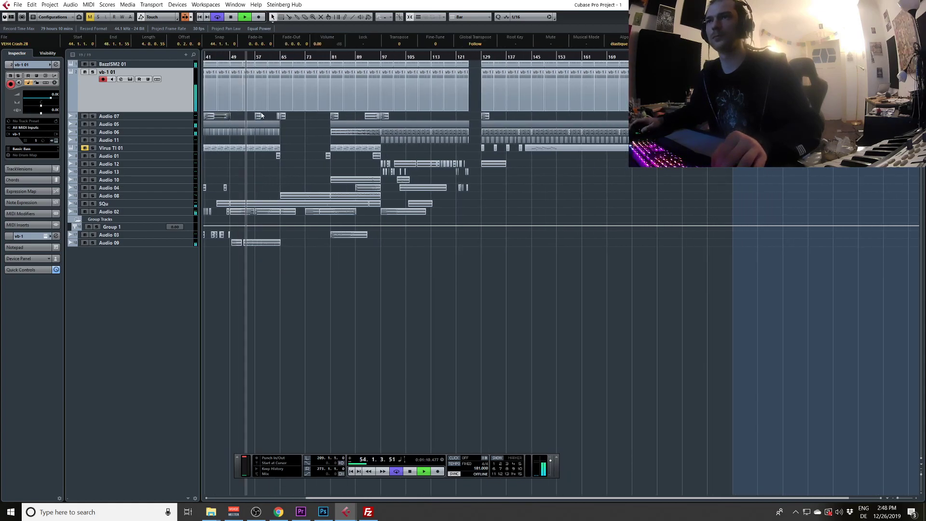
scroll(294, 116, "left", 4)
key("space")
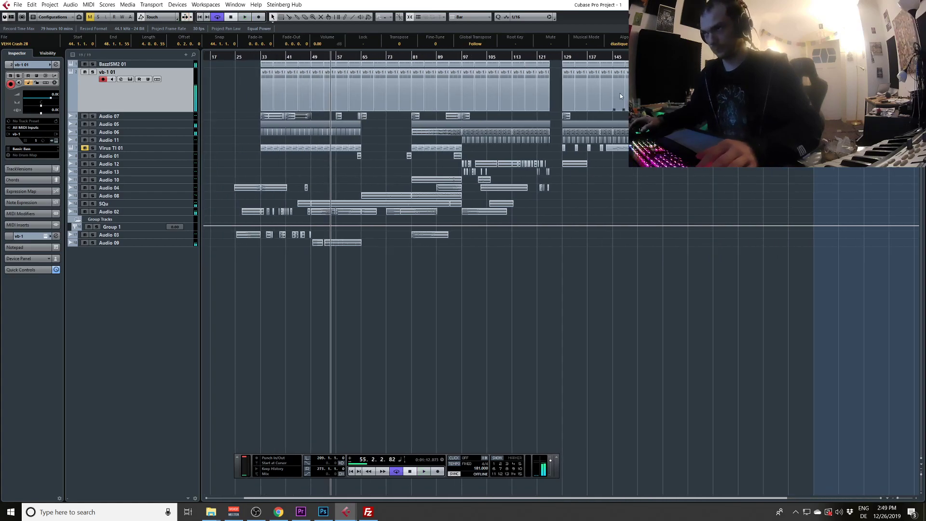
Place the playhead at bar 130 and start playback from there
scroll(420, 124, "right", 3)
left_click_drag(518, 57, 515, 60)
scroll(515, 73, "up", 1)
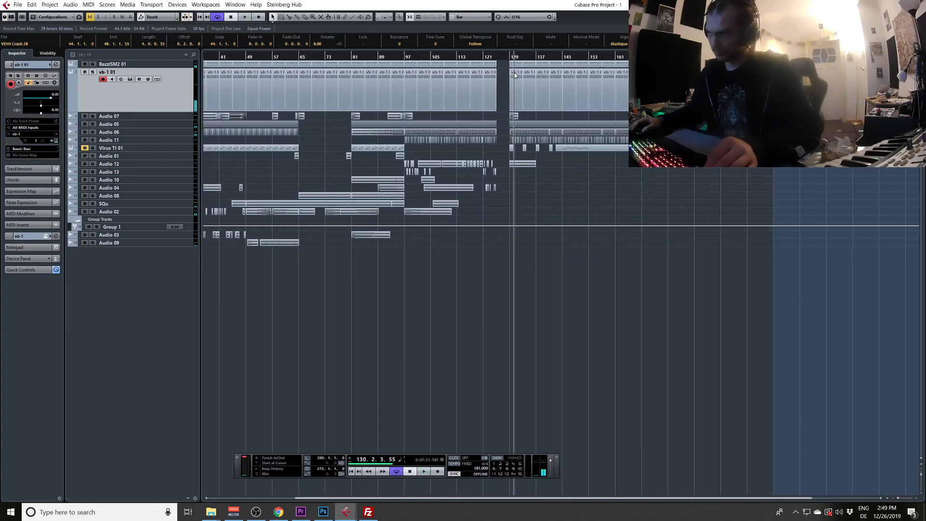
scroll(514, 77, "up", 3)
key("space")
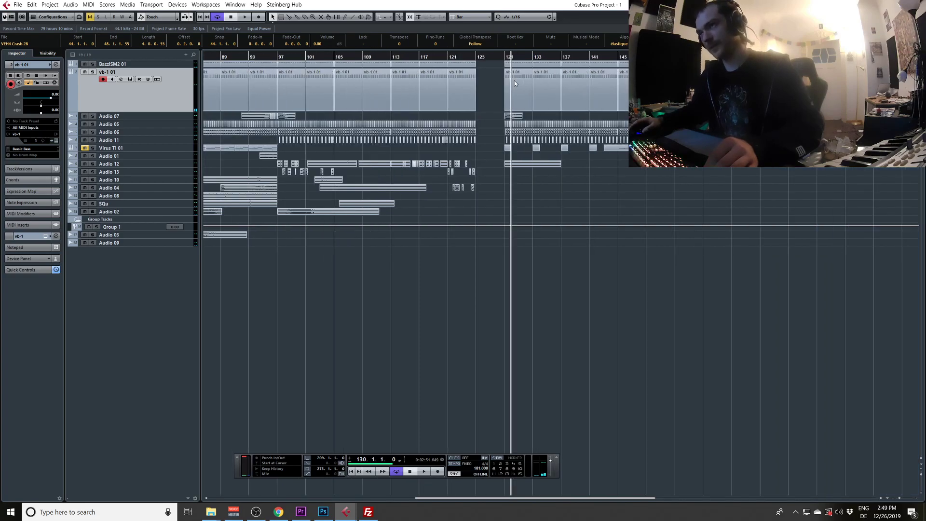
Set the loop range from bar 145 to bar 149 and jump playback into it
left_click(617, 57, "alt")
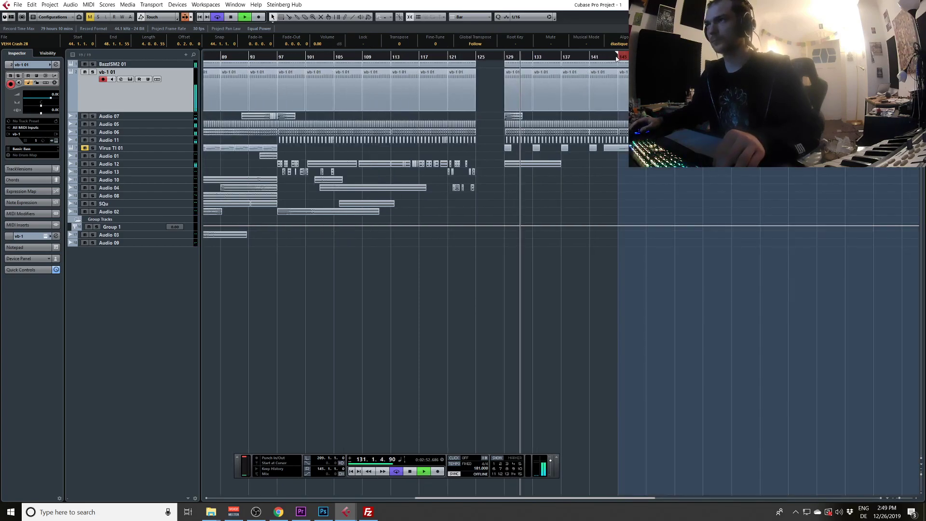
left_click(646, 57, "alt")
left_click(618, 57, "ctrl")
left_click_drag(617, 57, 620, 92)
scroll(561, 273, "right", 5)
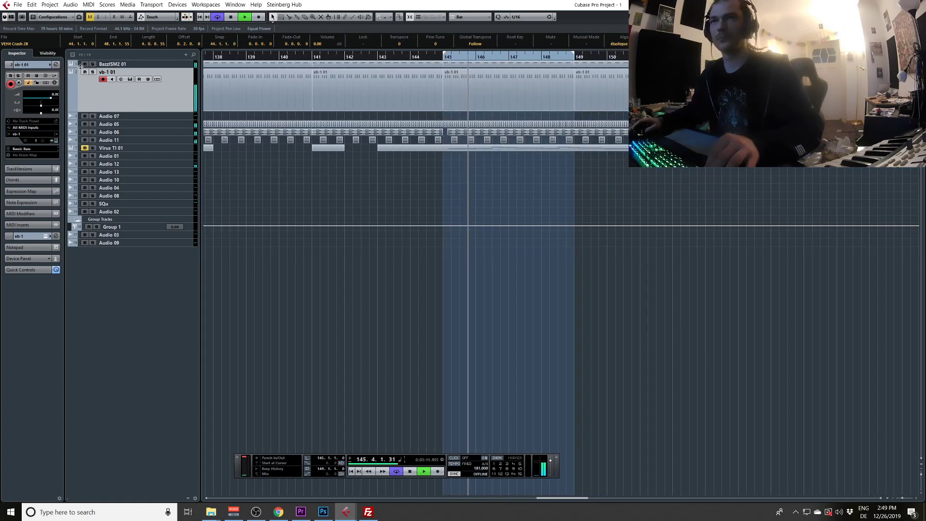
Add a group channel track to the project with the default settings
right_click(138, 129)
key("Escape")
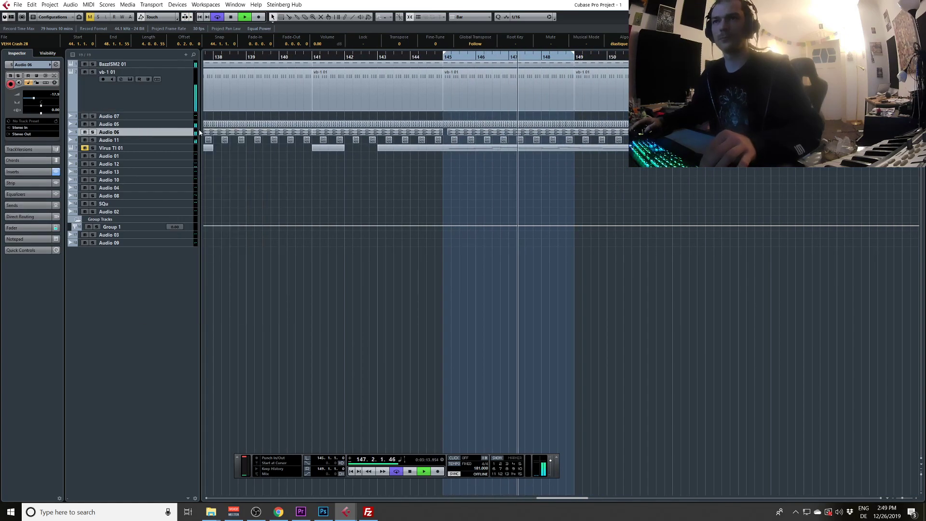
right_click(164, 132)
mouse_move(195, 140)
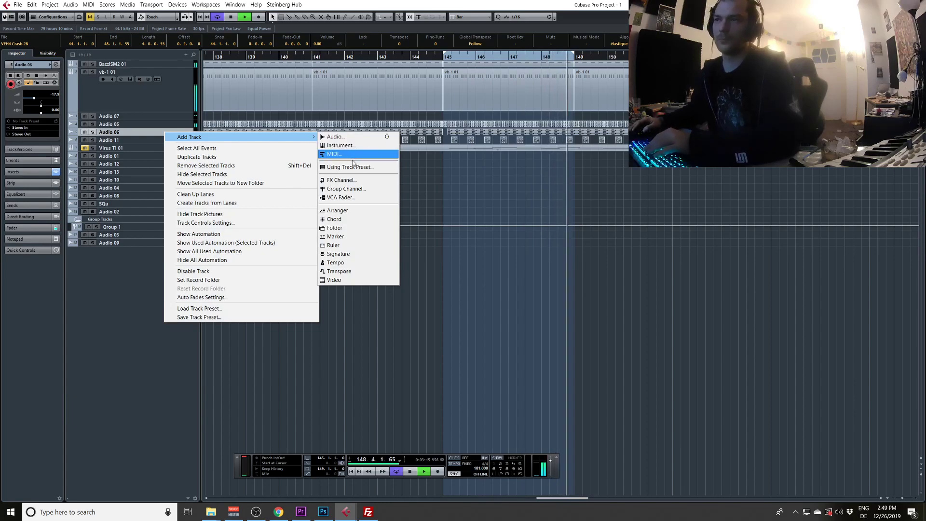
left_click(345, 188)
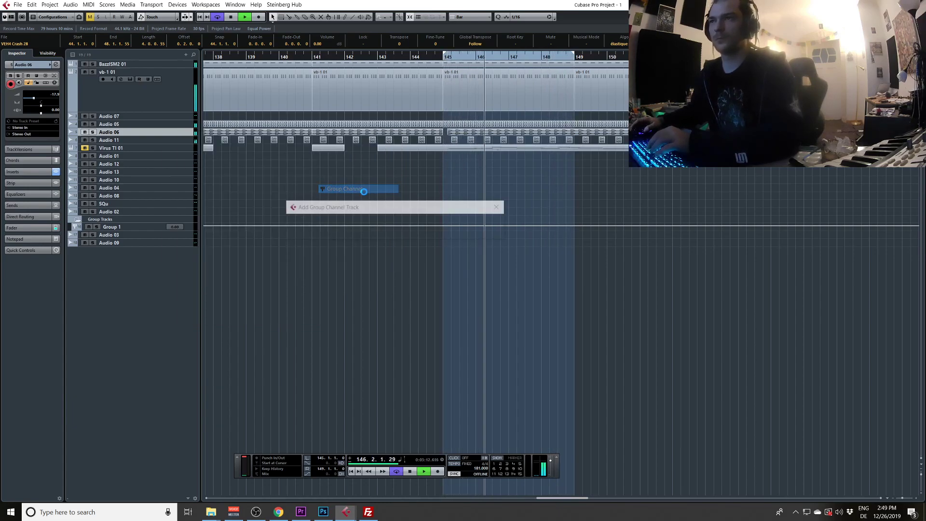
key("Return")
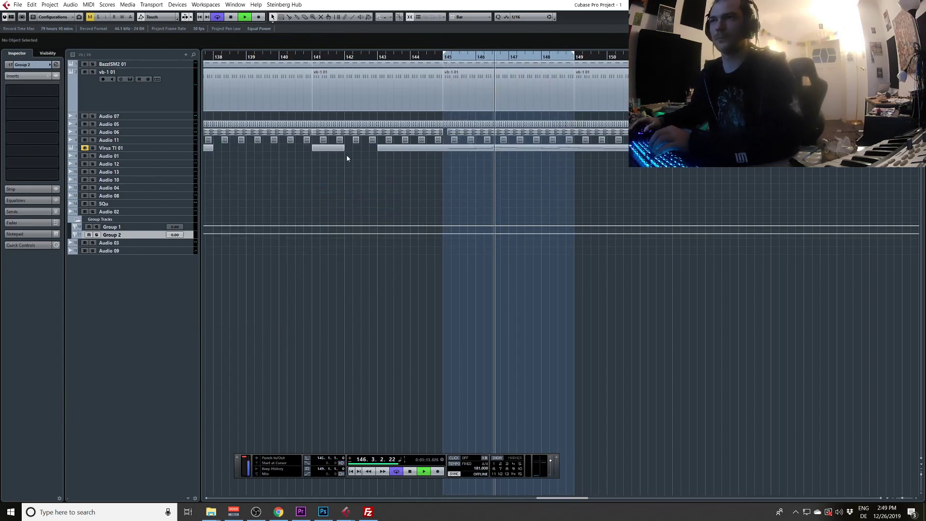
Add a folder track directly below Audio 05
right_click(149, 127)
mouse_move(201, 130)
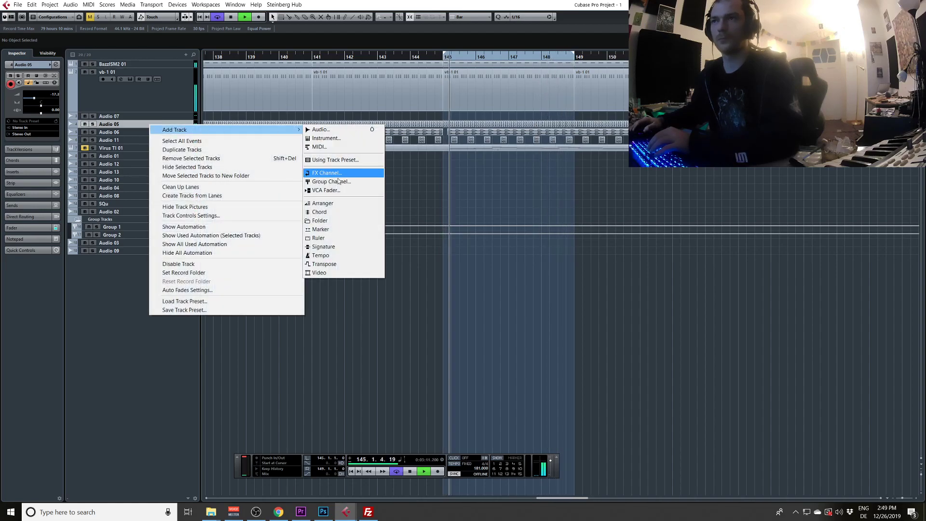
left_click(337, 221)
left_click(128, 124)
left_click(158, 125)
left_click(168, 128)
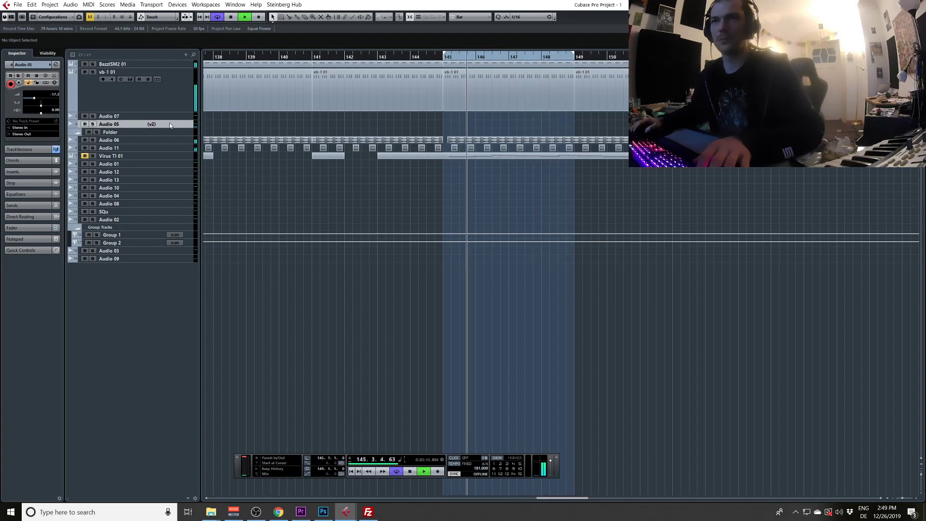
left_click_drag(178, 124, 166, 132)
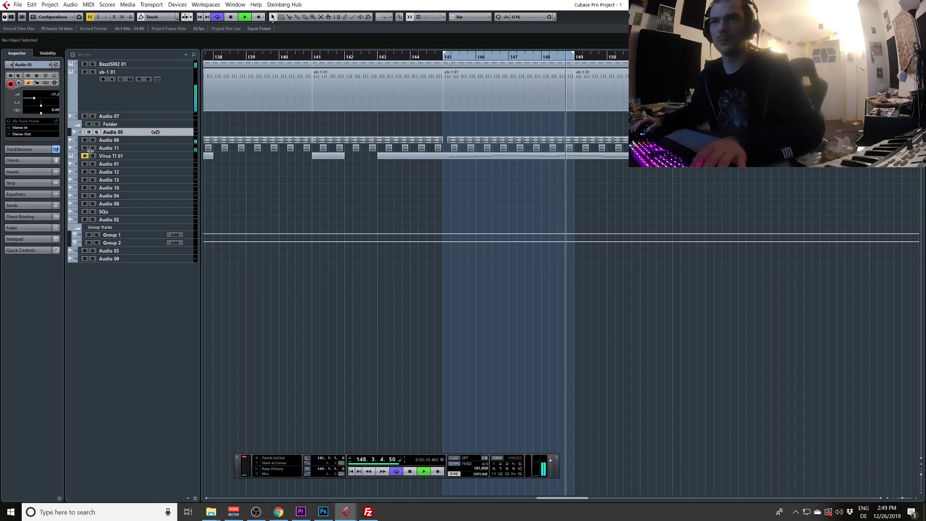
scroll(490, 162, "left", 7)
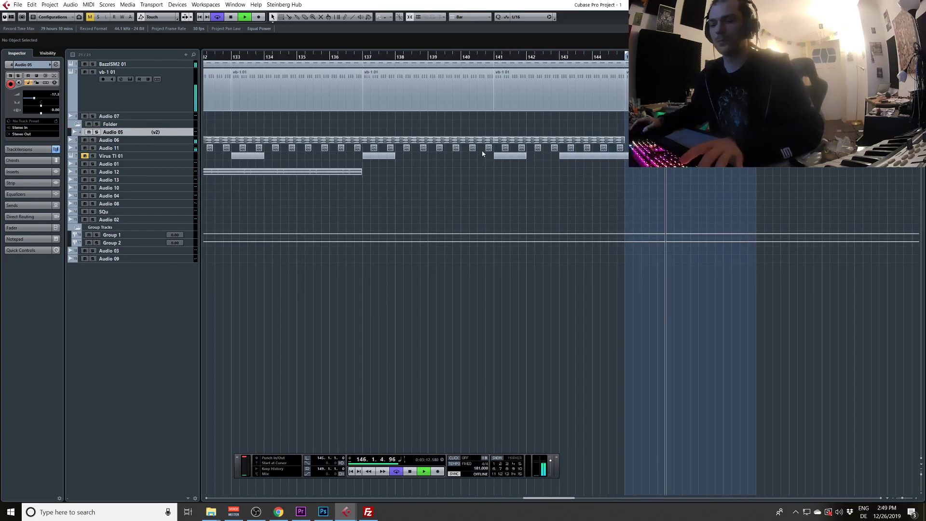
key("ctrl+z")
key("ctrl+z")
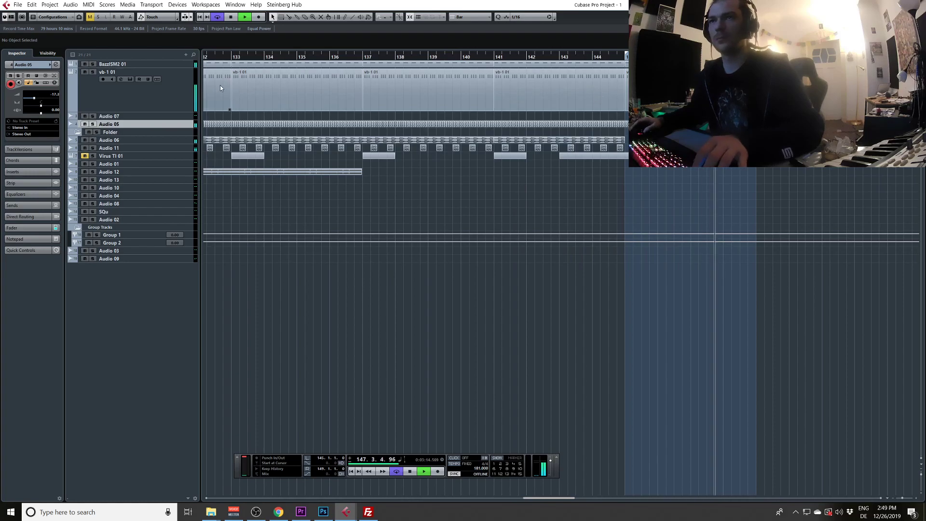
Move the Audio 05 and Audio 06 tracks into the new folder and mute the folder
left_click_drag(166, 129, 147, 127)
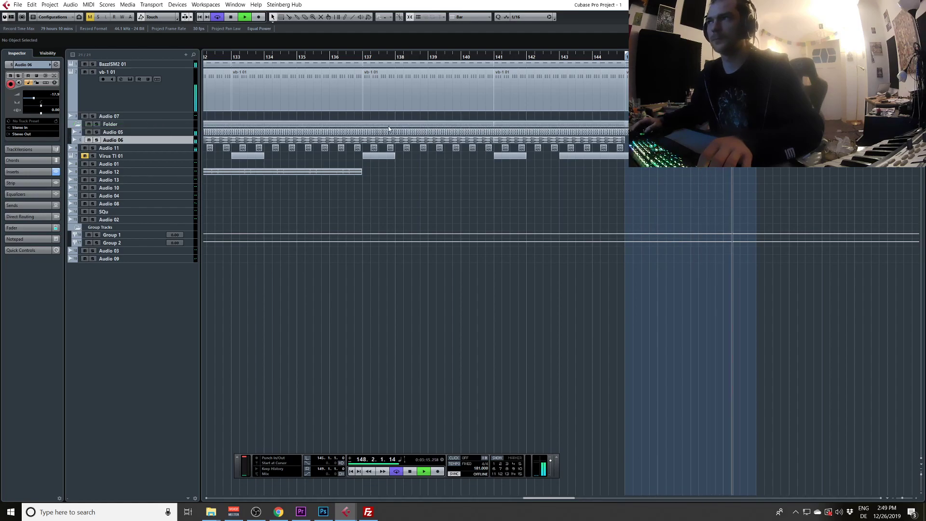
left_click(89, 124)
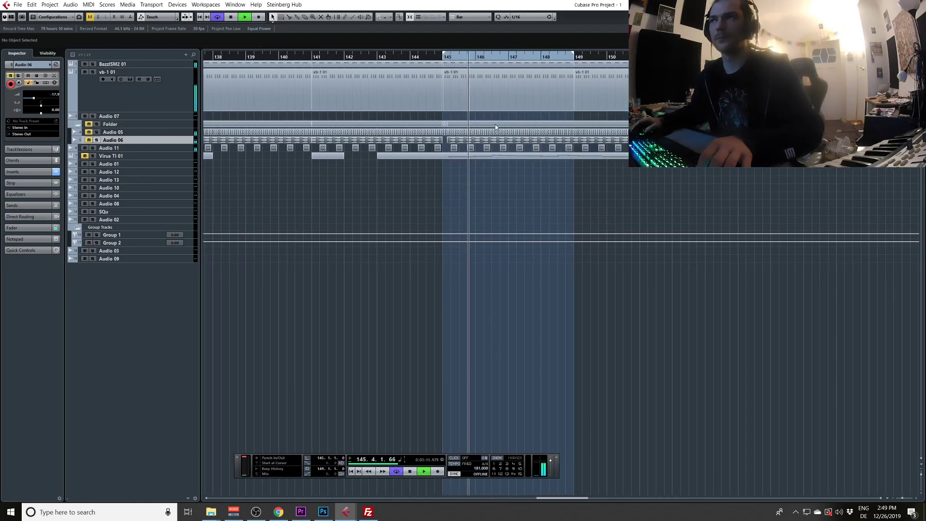
left_click_drag(483, 127, 375, 129)
Rename the Audio 11 track as SNARE
left_click(103, 149)
double_click(105, 147)
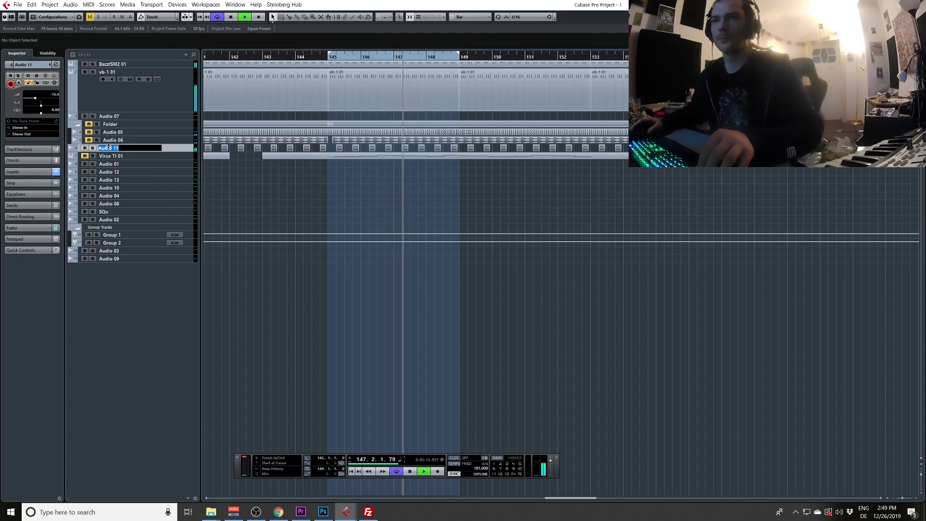
type("S")
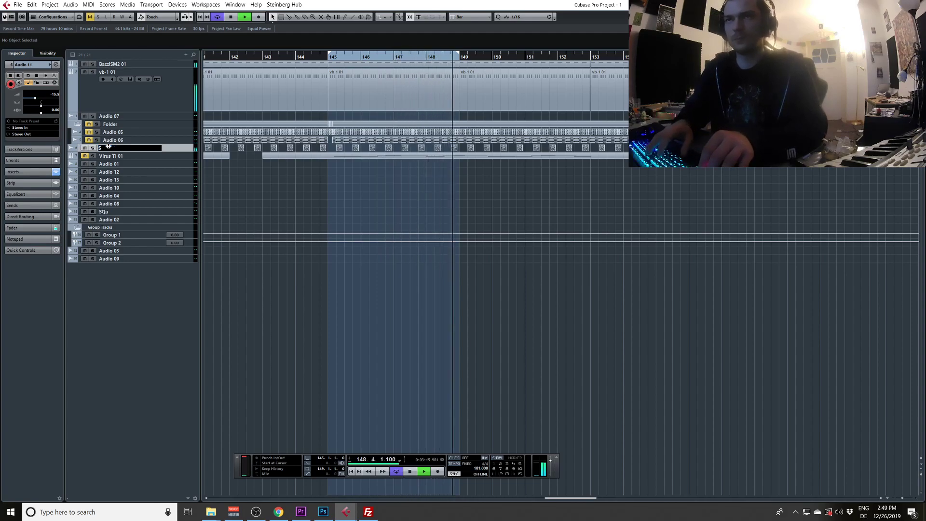
type("NARE")
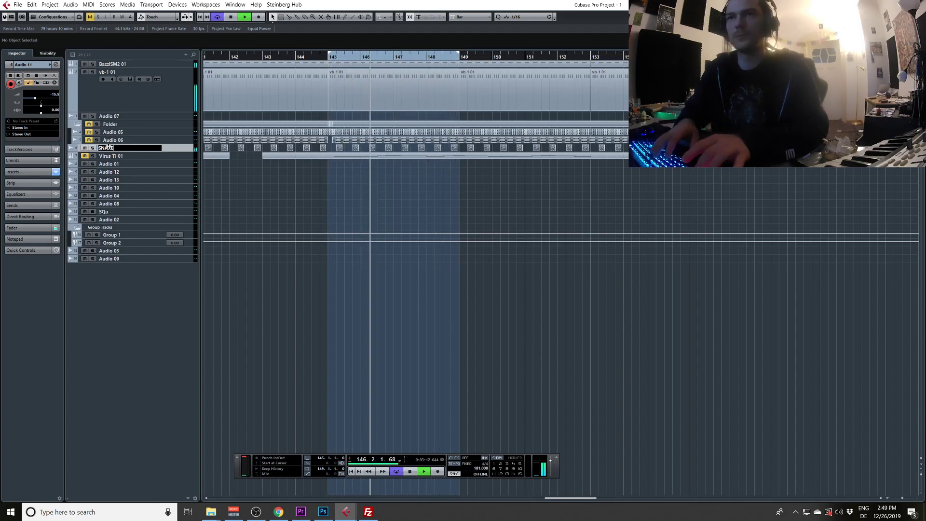
key("Return")
Mute the SNARE track and restart playback from bar 129
key("Home")
key("space")
left_click_drag(333, 54, 361, 10)
scroll(250, 271, "right", 10)
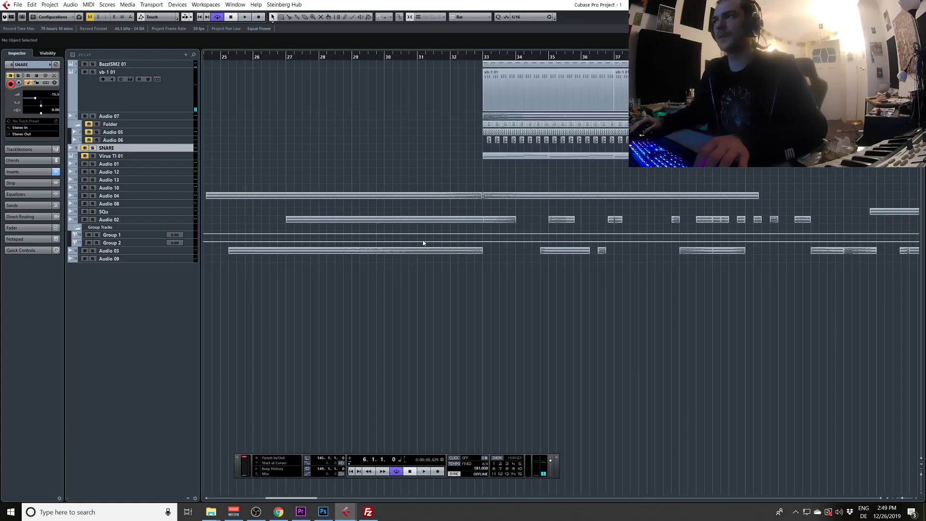
scroll(299, 250, "right", 15)
scroll(529, 114, "right", 15)
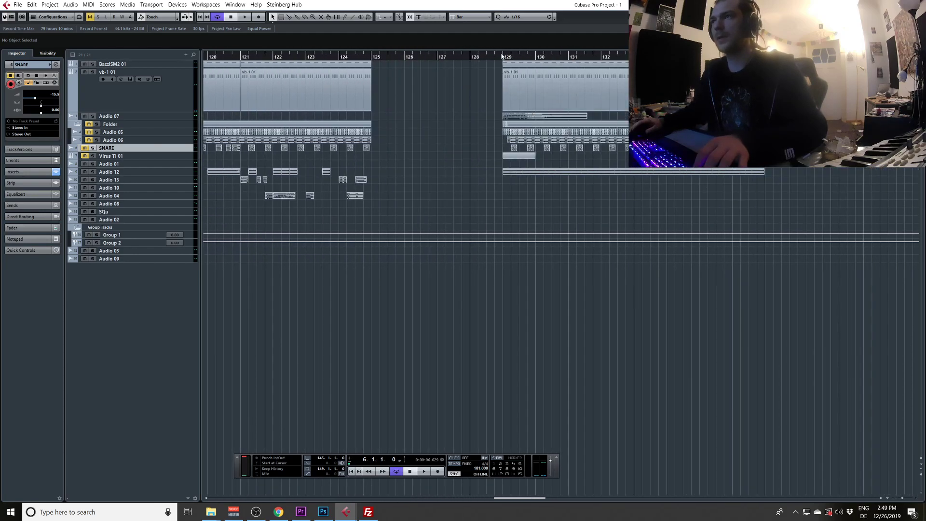
key("space")
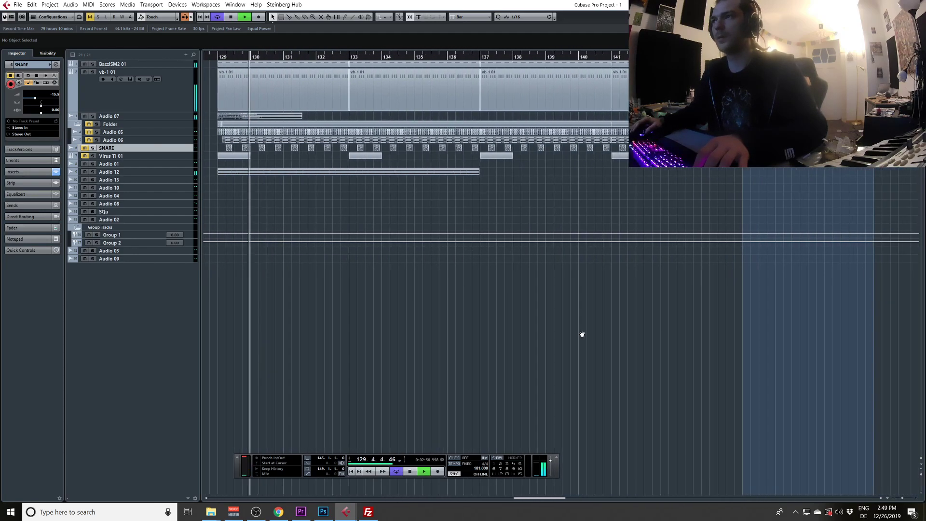
Jump playback ahead to the loop range starting at bar 145
scroll(684, 192, "right", 2)
left_click(629, 57)
scroll(561, 194, "right", 4)
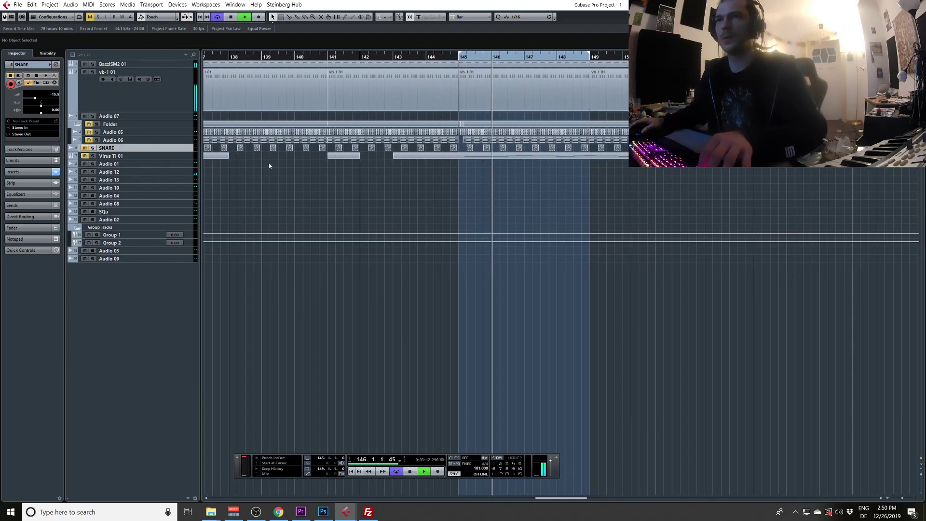
Add one stereo audio track below Audio 01
right_click(174, 165)
mouse_move(204, 168)
left_click(365, 170)
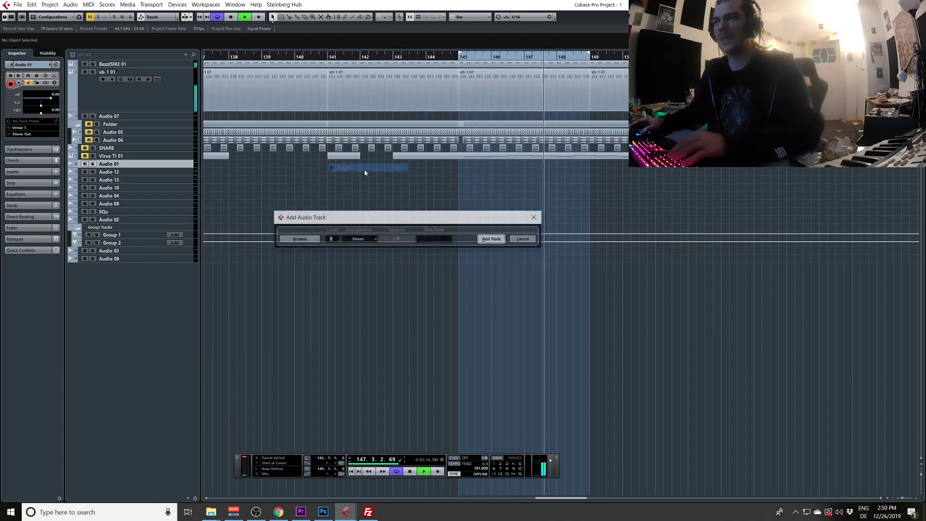
key("Return")
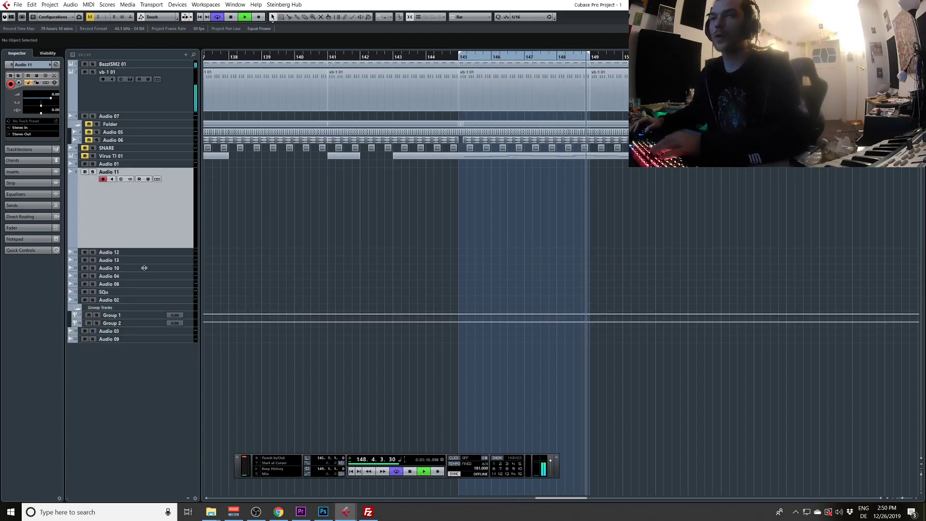
Stop playback and switch to the File Explorer window with the RICK search results
key("space")
key("alt+Tab")
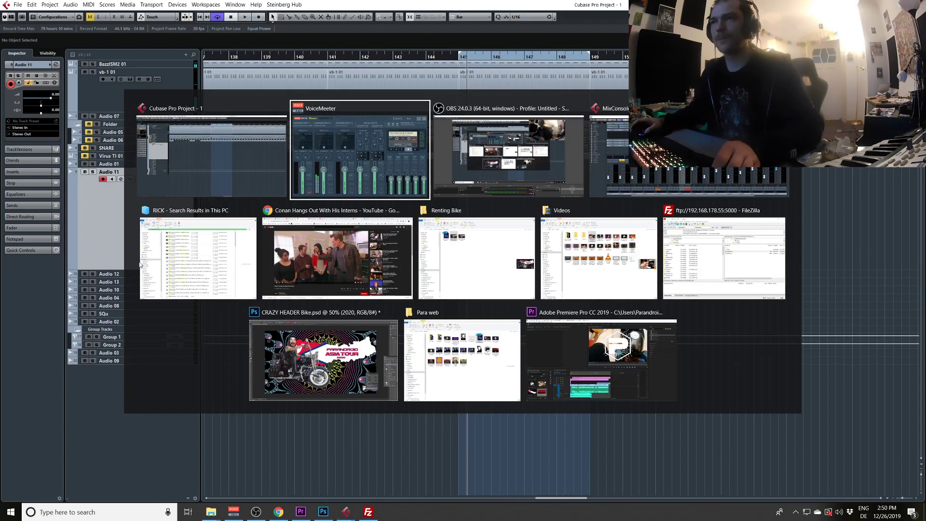
key("alt+Tab")
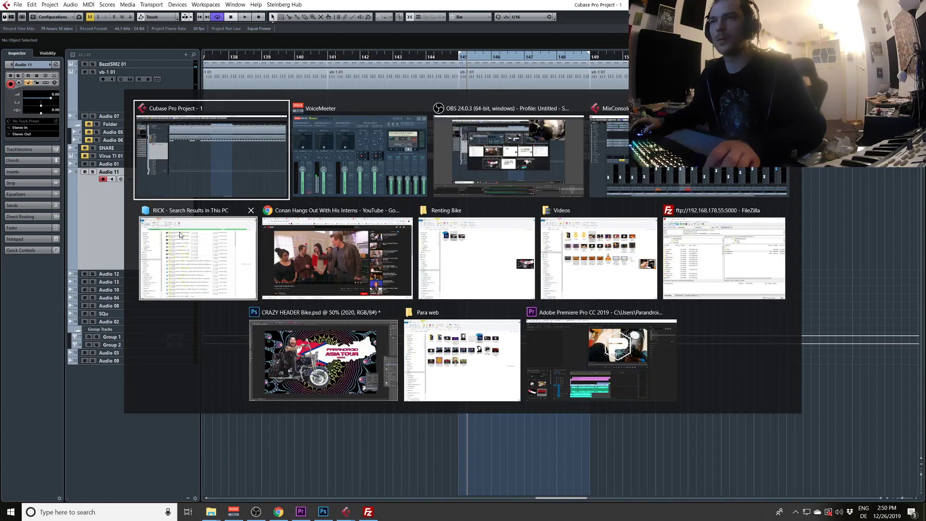
left_click(171, 250)
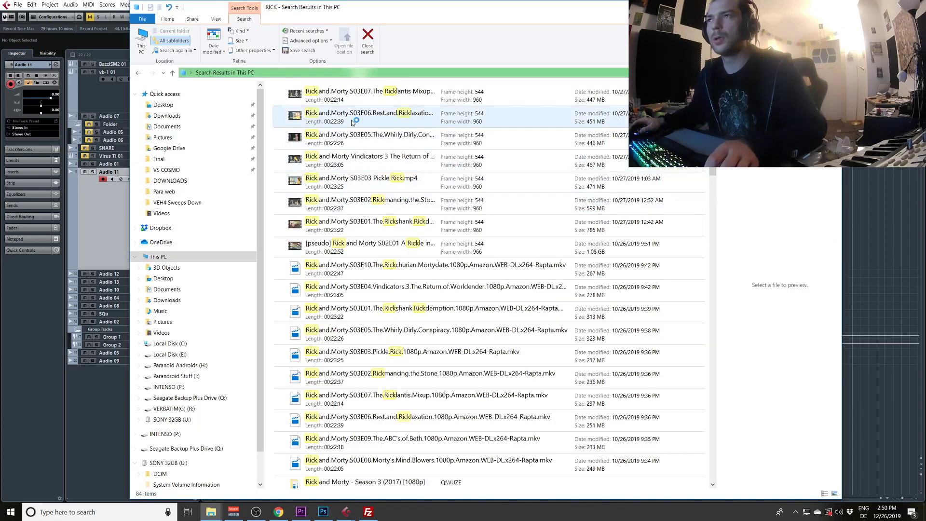
Open the folder containing the Rick and Morty S03E07 The Ricklantis Mixup video, and switch back to Cubase
right_click(358, 97)
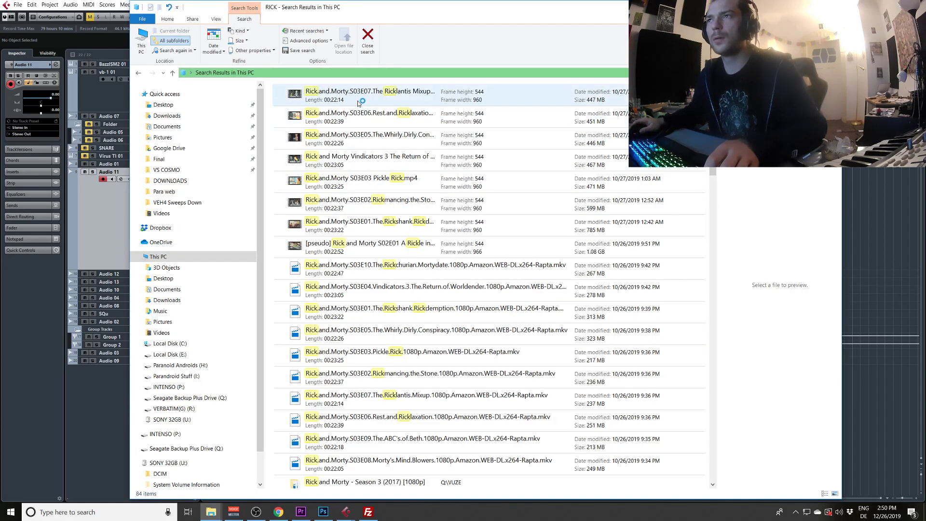
left_click(336, 102)
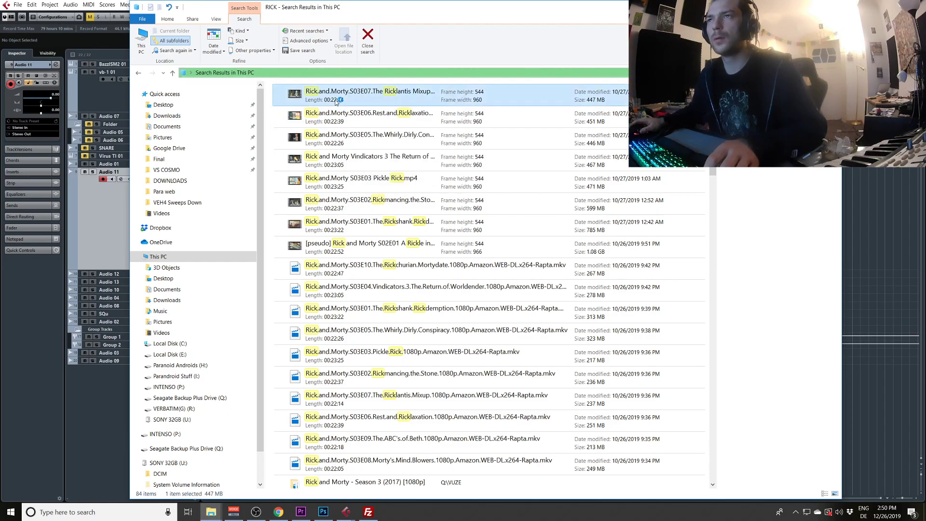
right_click(346, 102)
right_click(328, 93)
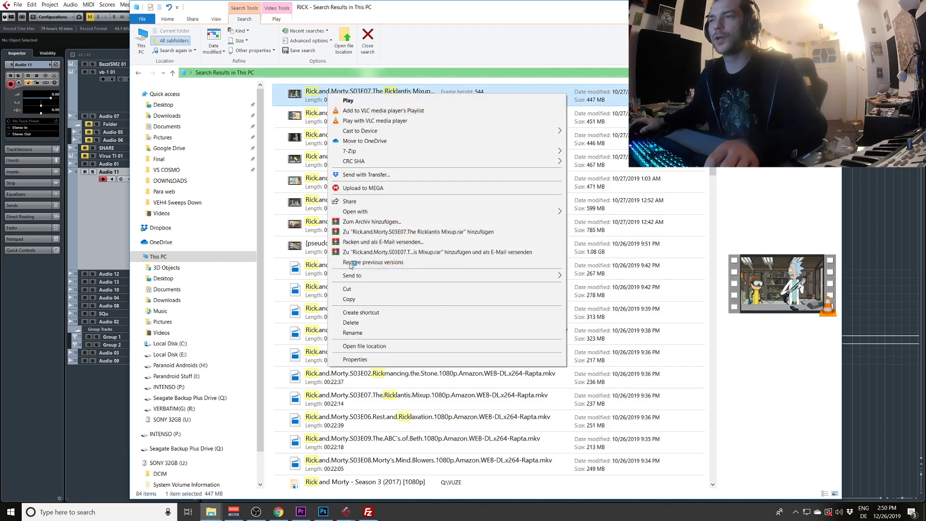
left_click(359, 346)
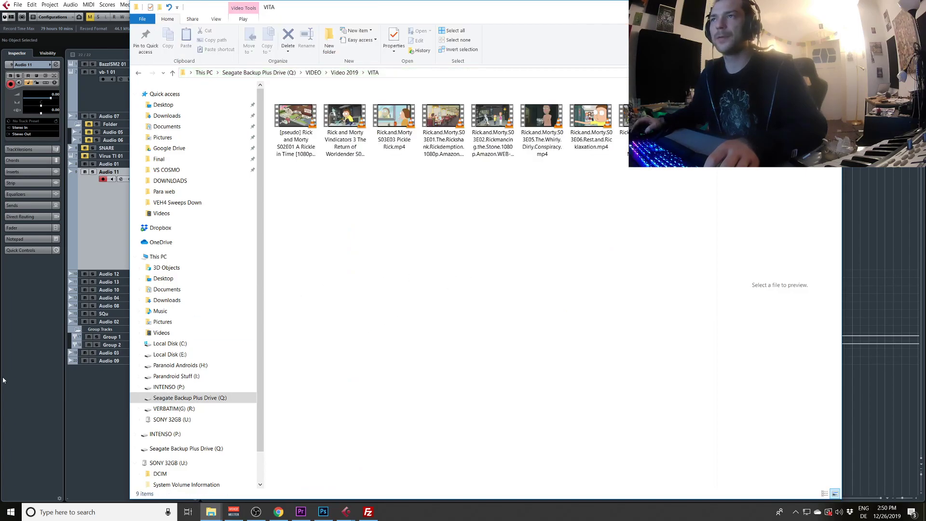
left_click(41, 384)
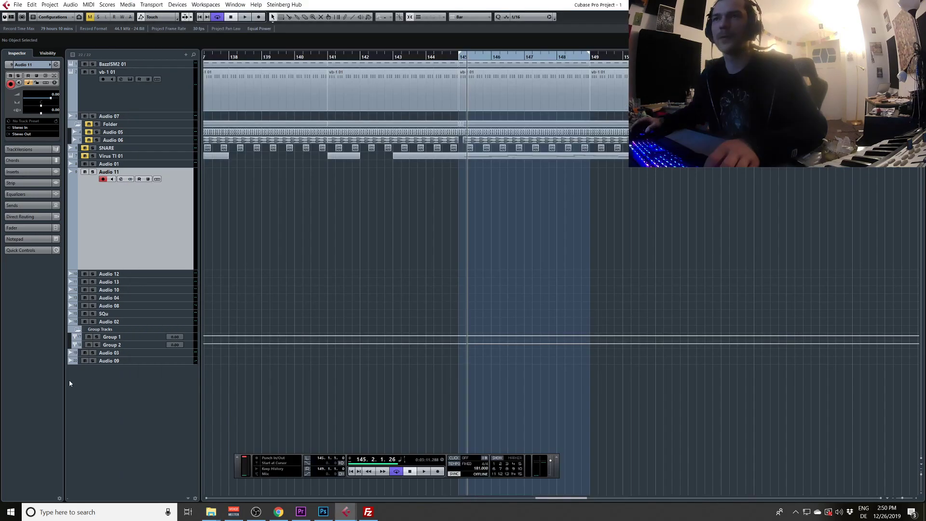
Start importing audio from a video file and browse to the VITA folder under VIDEO\Video 2019 on drive Q
left_click(15, 6)
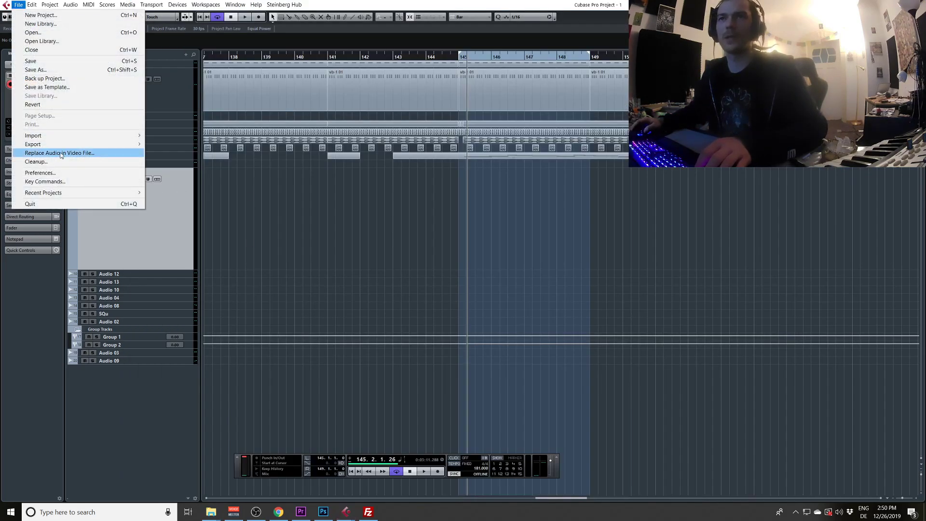
mouse_move(60, 135)
left_click(192, 162)
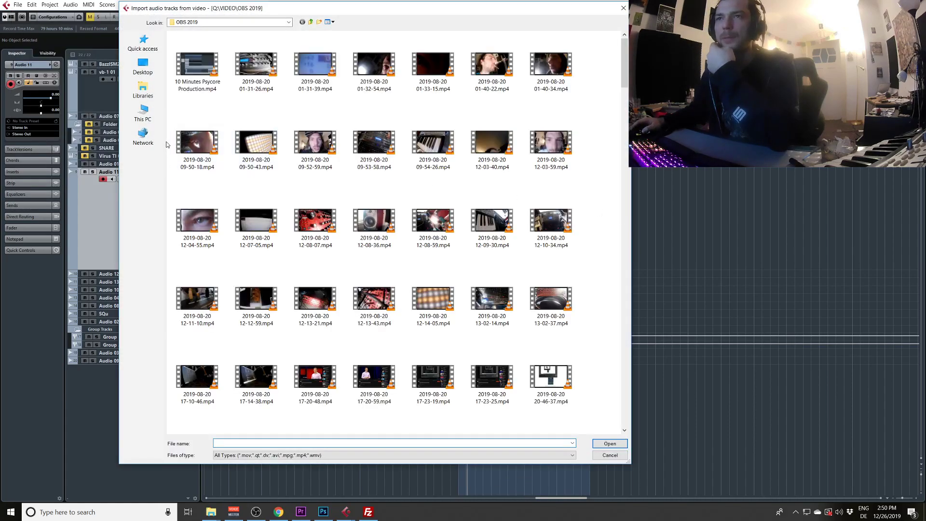
left_click(144, 111)
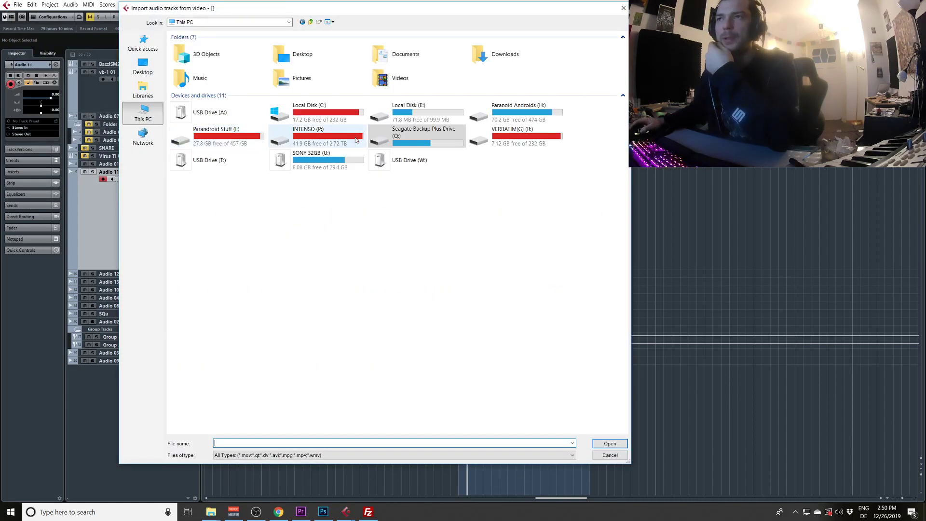
double_click(399, 142)
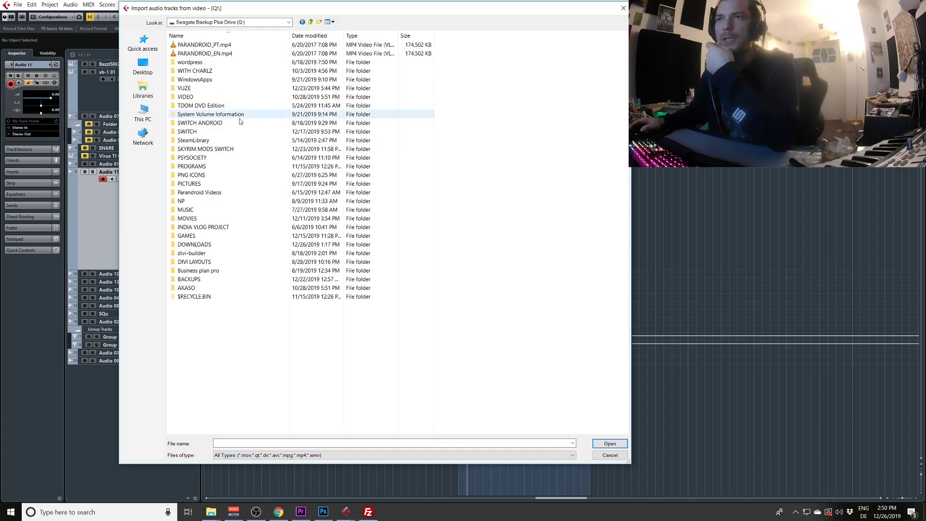
left_click(240, 122)
key("v")
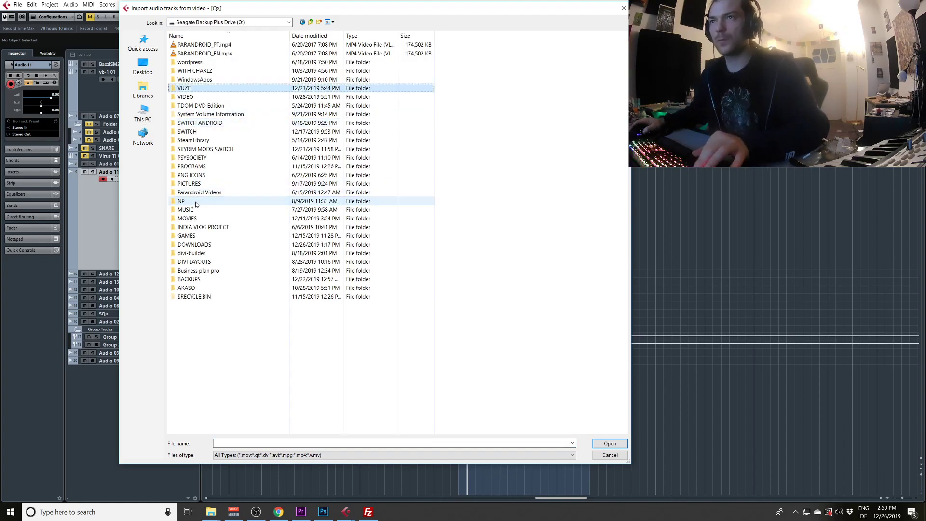
double_click(193, 97)
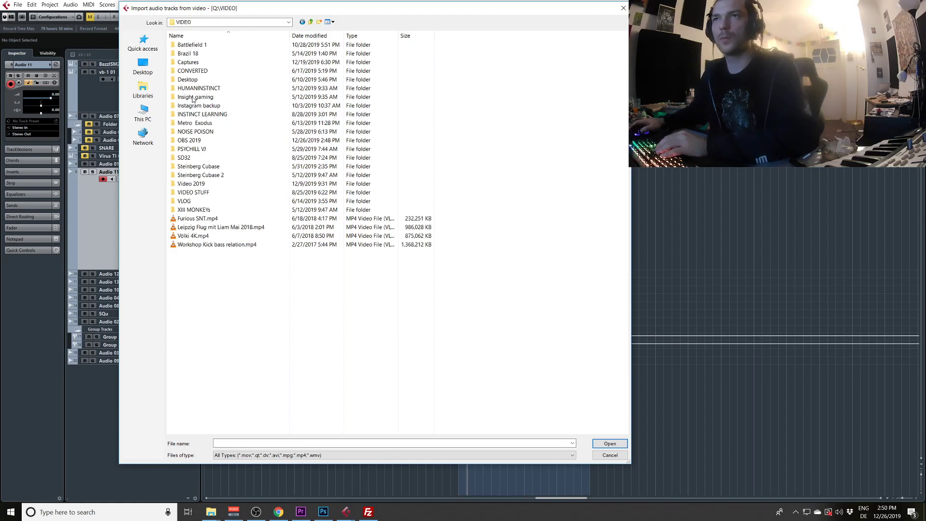
left_click(194, 90)
double_click(191, 184)
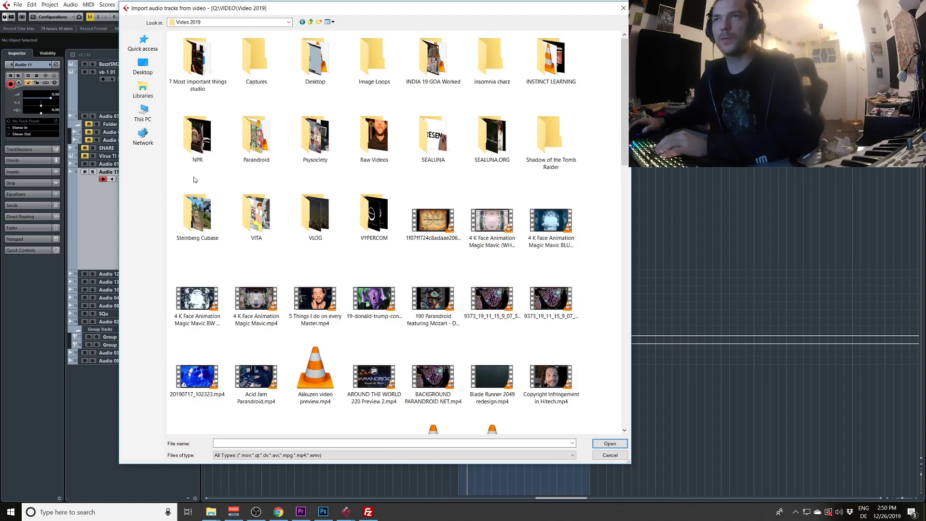
left_click(210, 92)
left_click(256, 217)
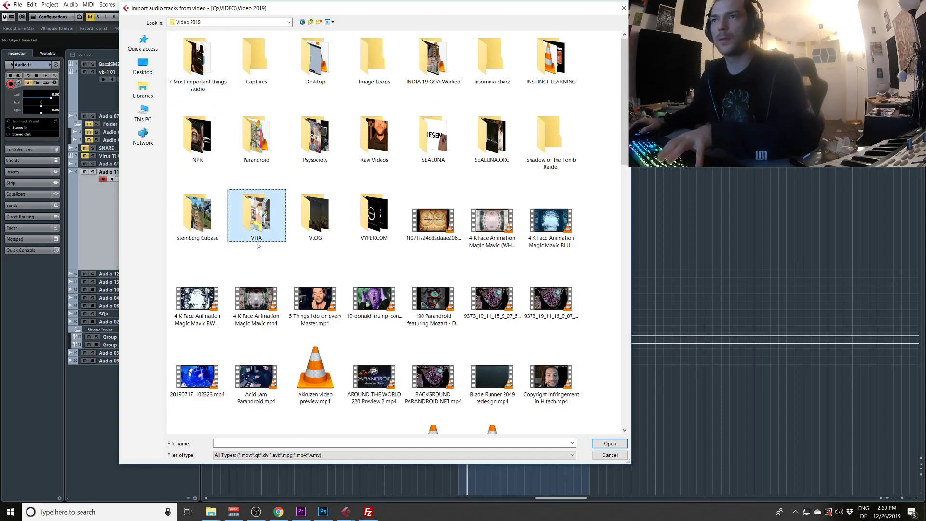
double_click(258, 225)
Import the audio of Rick.and.Morty S03E03 Pickle Rick.mp4 with the offered import options and name its track RICK GURKE
left_click(263, 170)
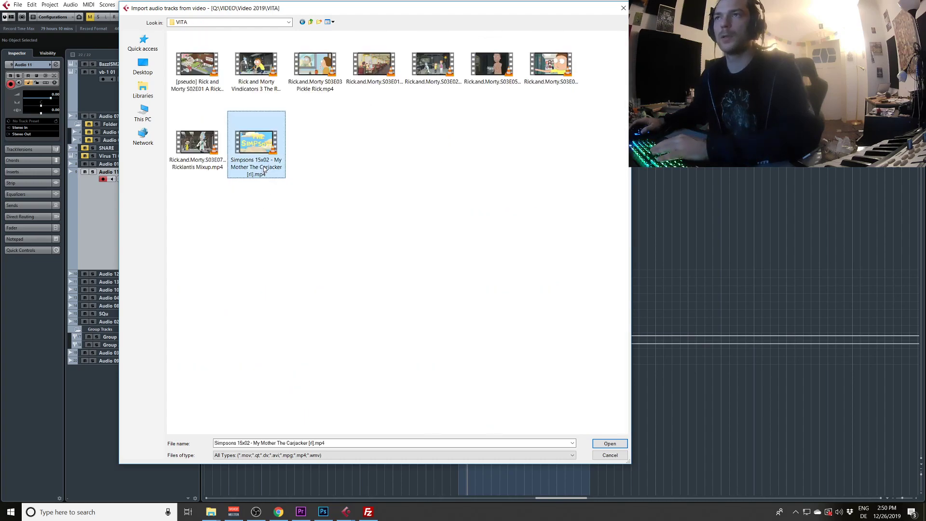
left_click(312, 91)
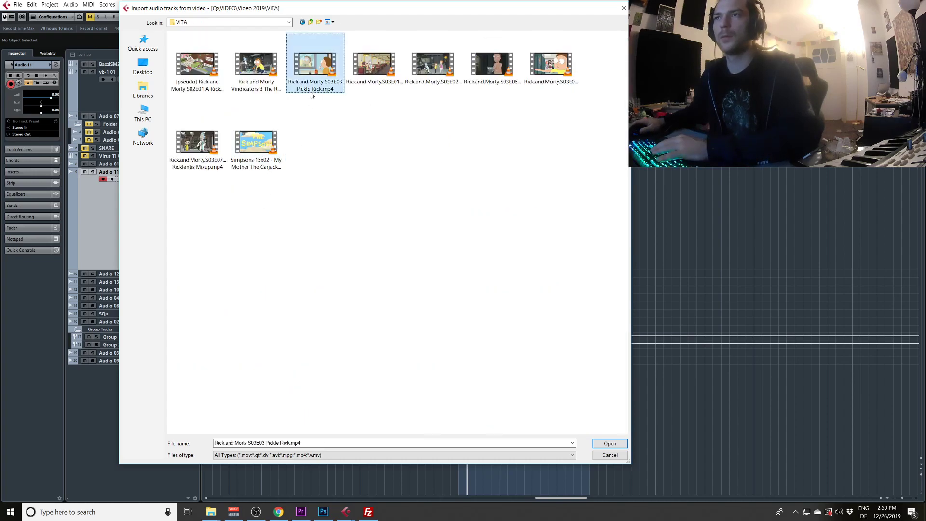
double_click(311, 82)
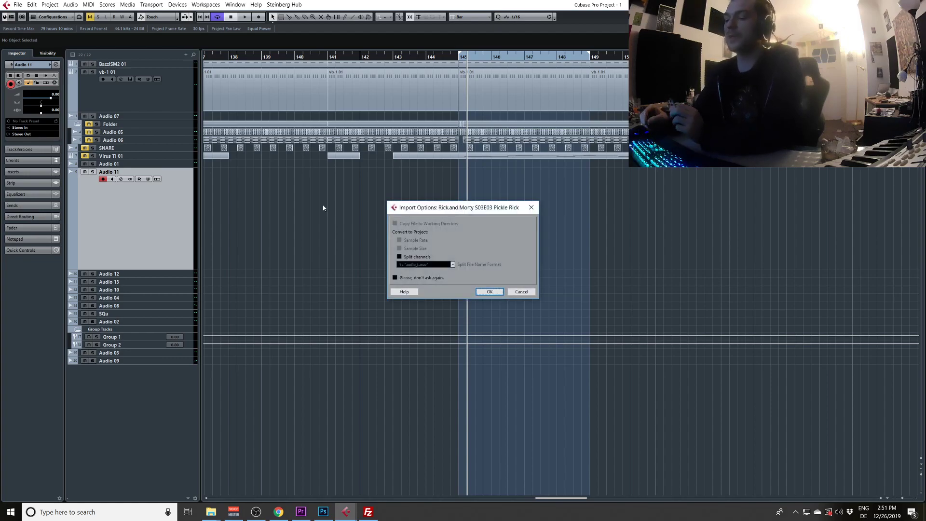
key("Return")
Move the imported Pickle Rick clip to start at bar 1 and mute its track
left_click_drag(574, 241, 314, 243)
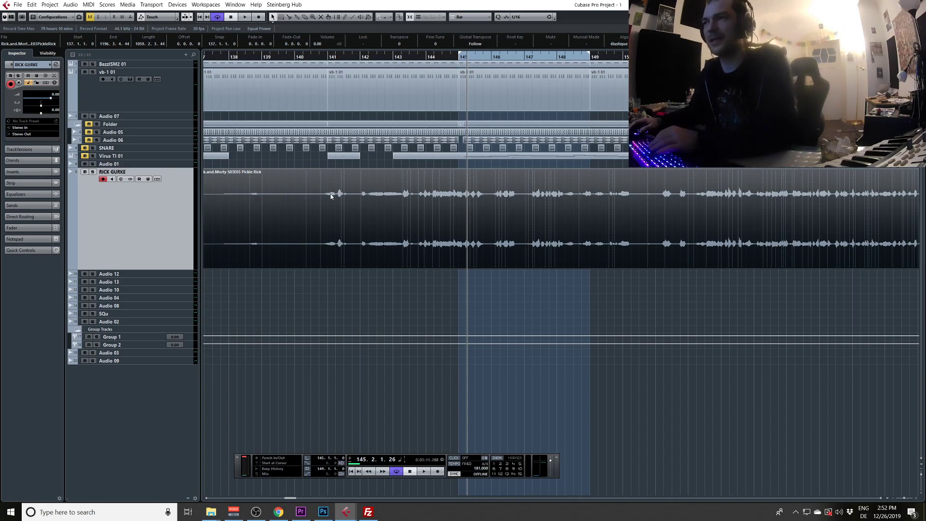
left_click(390, 58)
key("g")
key("g")
key("g")
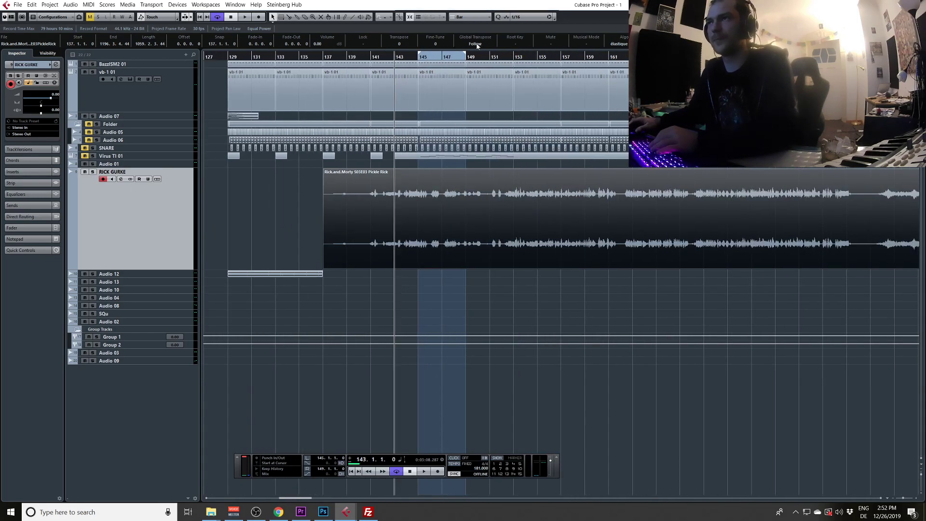
key("g")
key("g")
key("g")
left_click_drag(721, 229, 542, 227)
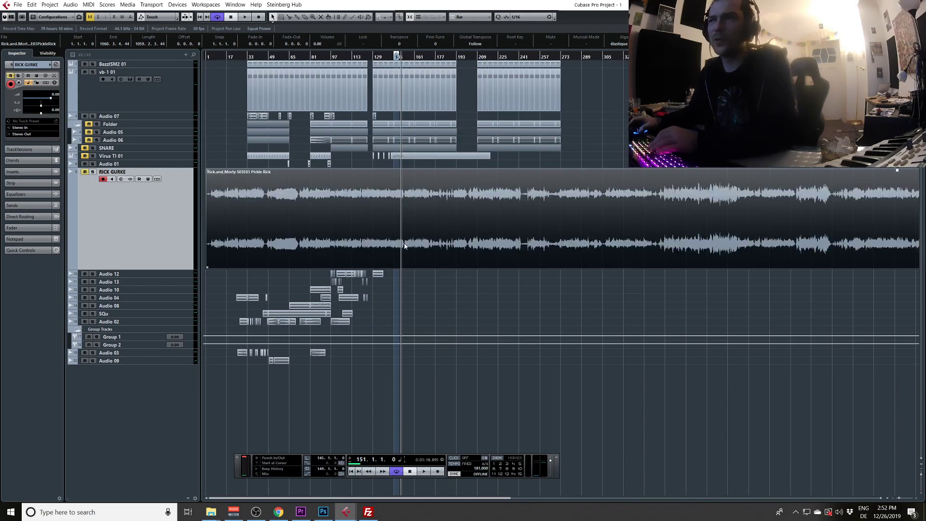
Place the cursor at bar 145 and extend the loop range to run from bar 145 to bar 153
key("h")
key("h")
key("h")
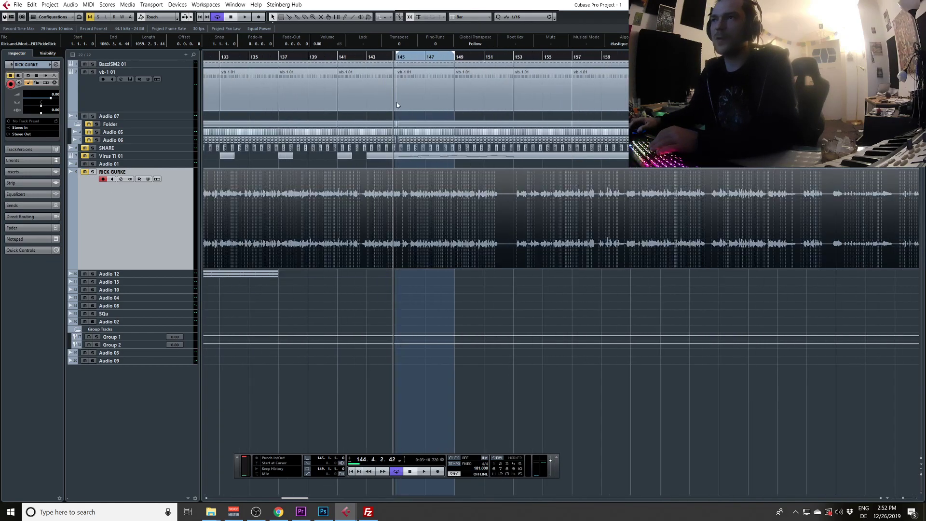
scroll(388, 112, "left", 2)
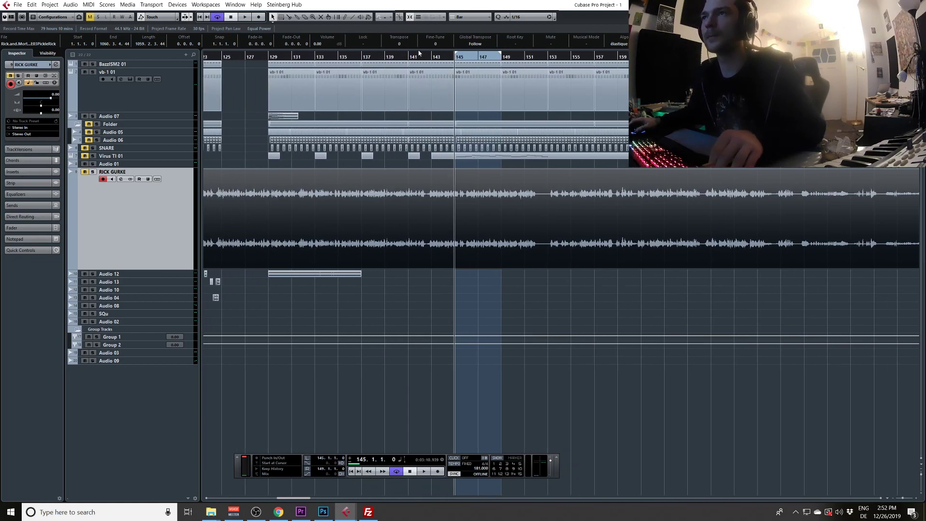
left_click_drag(558, 62, 559, 62)
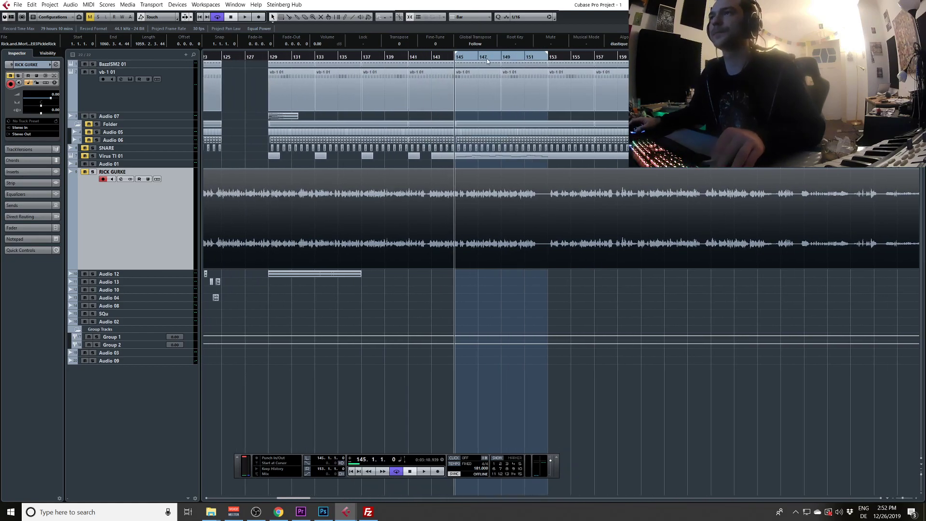
key("h")
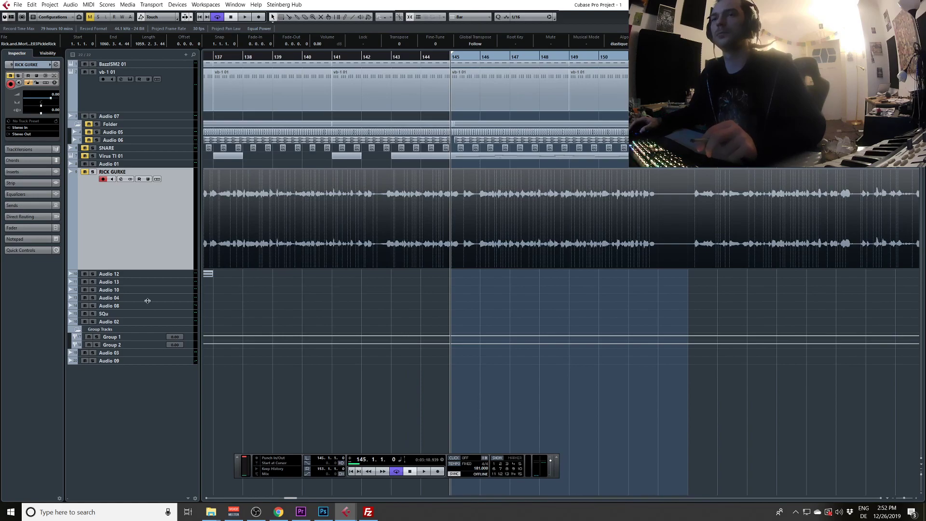
right_click(112, 244)
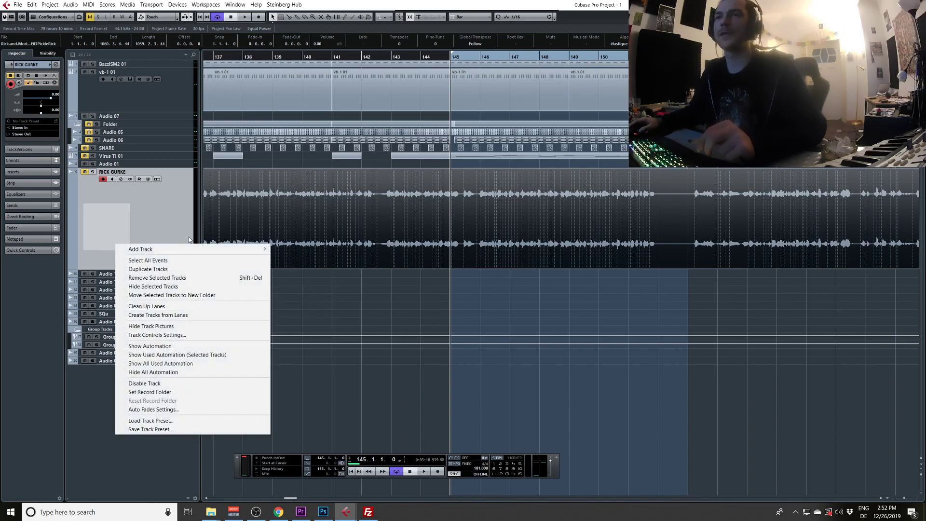
mouse_move(129, 246)
left_click(316, 246)
key("Return")
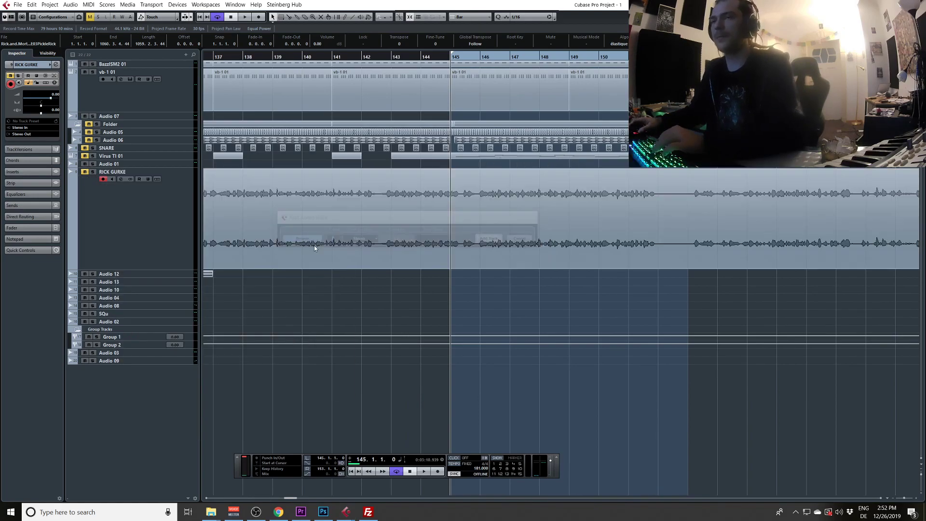
left_click_drag(161, 278, 159, 342)
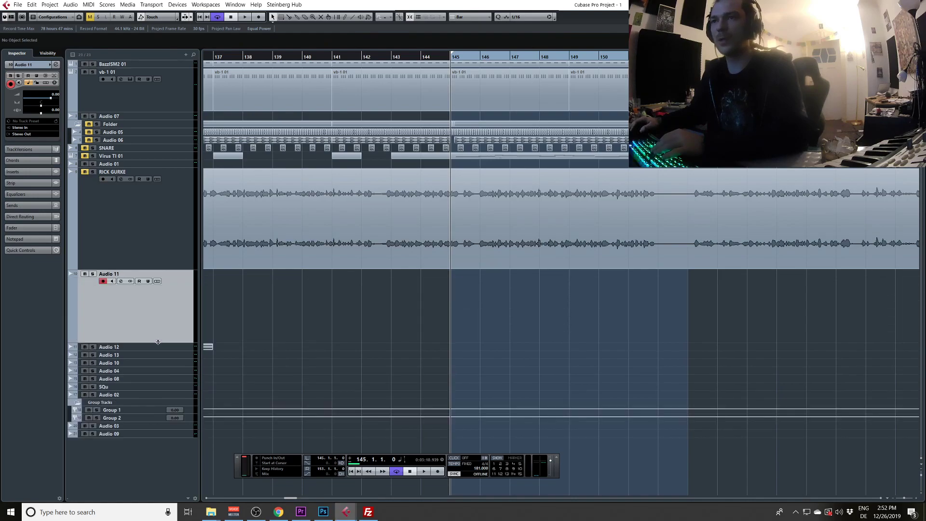
Audition the fx-connectaccess-10 and fx-connectaccess-03 samples in the audio import browser
key("ctrl+i")
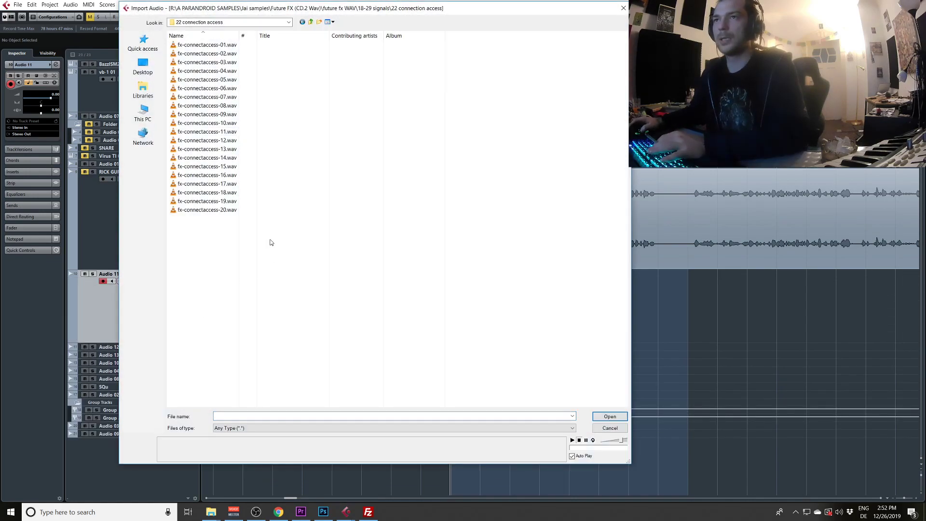
left_click(212, 122)
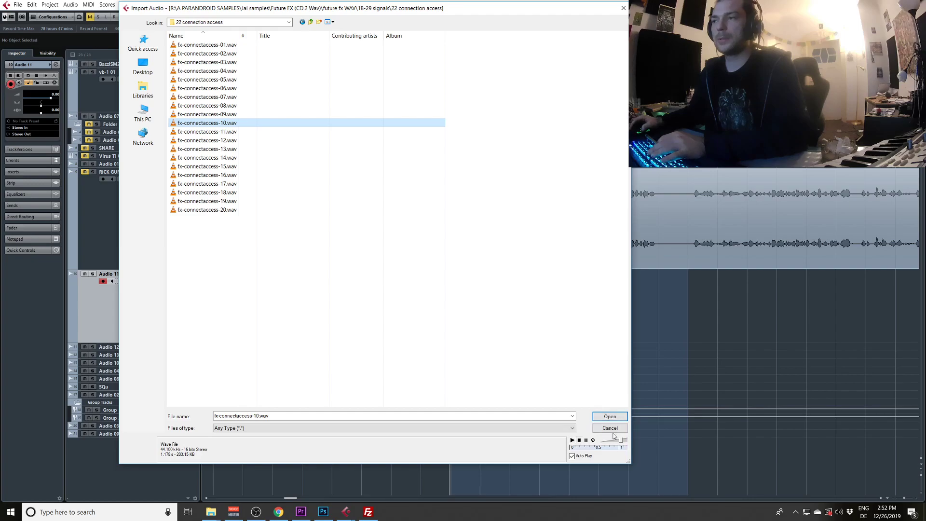
left_click(242, 63)
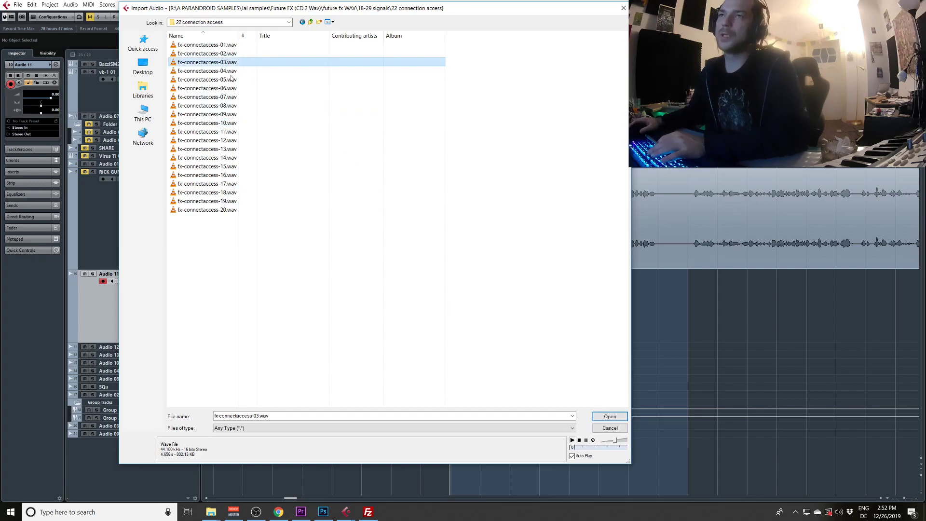
left_click(221, 122)
Audition samples in the 20 attention folder and import fx-attentionsignal-02.wav onto the new track at bar 145
key("BackSpace")
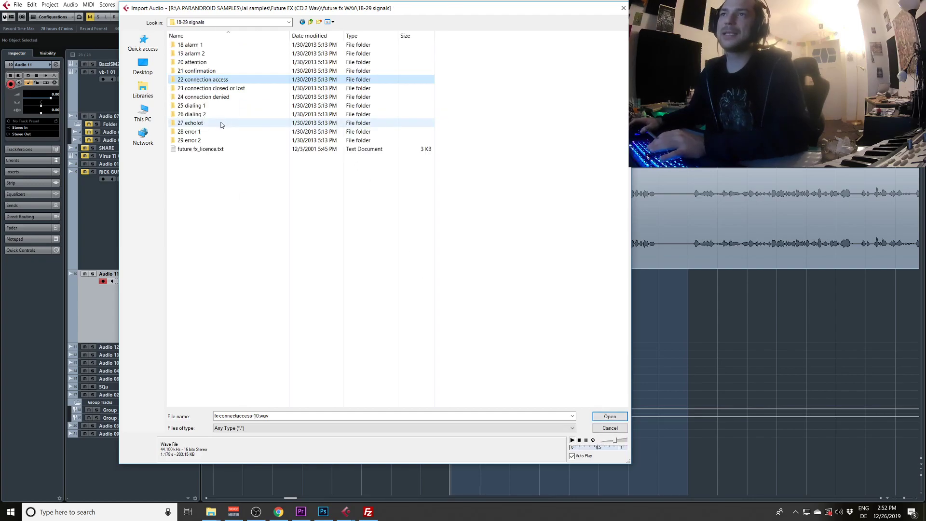
double_click(213, 62)
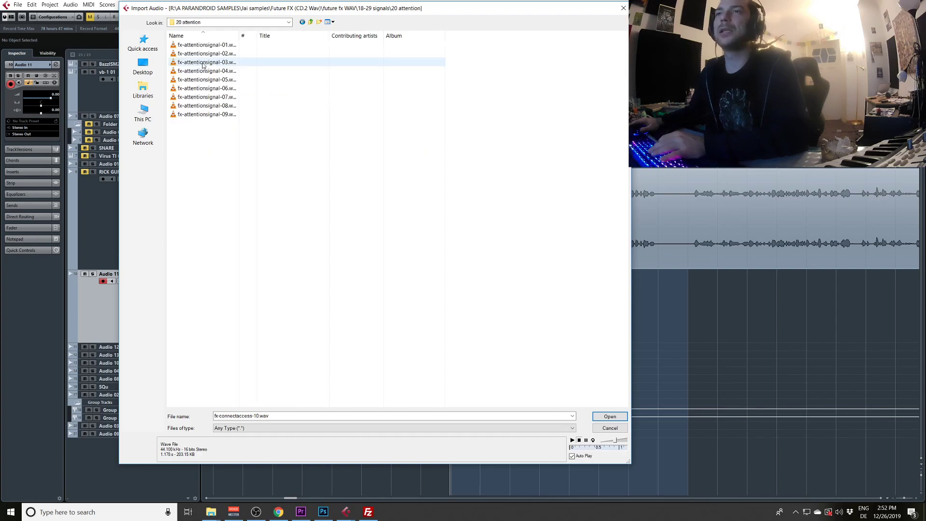
left_click(209, 90)
left_click(208, 115)
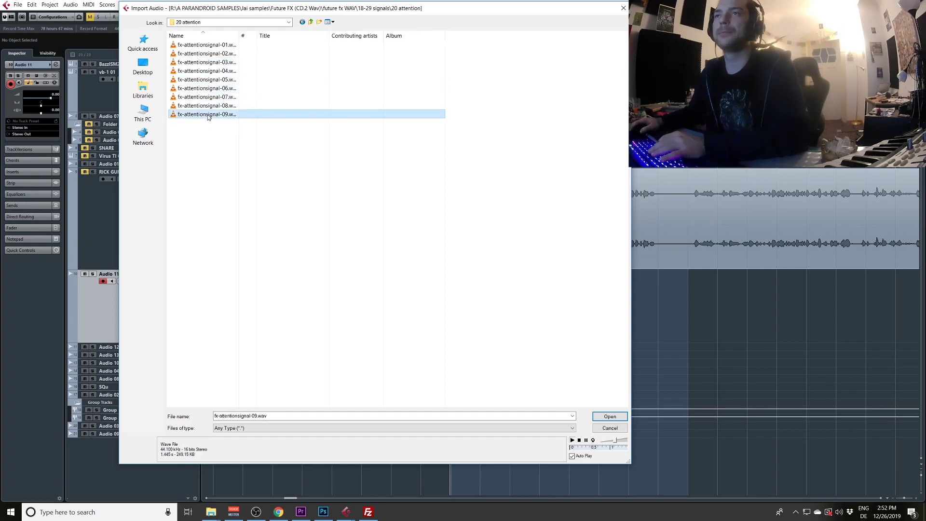
left_click(208, 106)
left_click(209, 45)
left_click(211, 54)
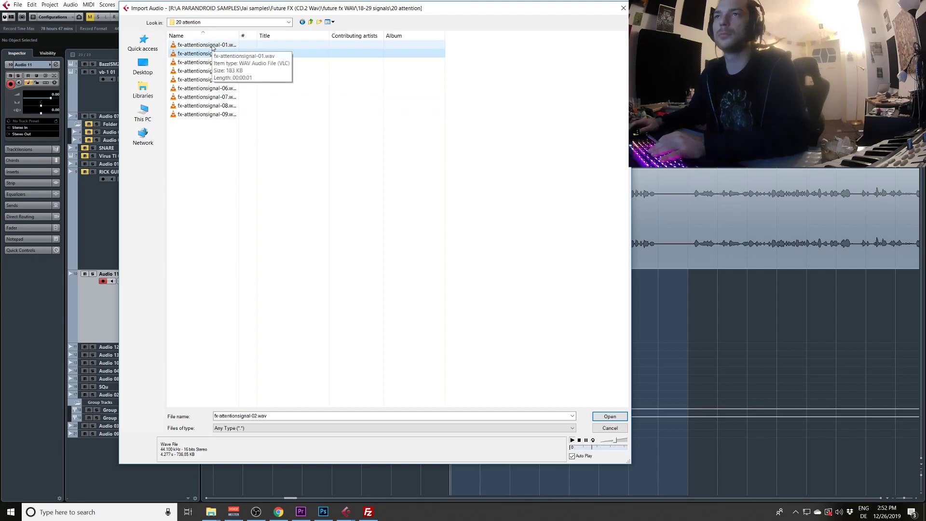
double_click(217, 55)
left_click(492, 291)
left_click(500, 302)
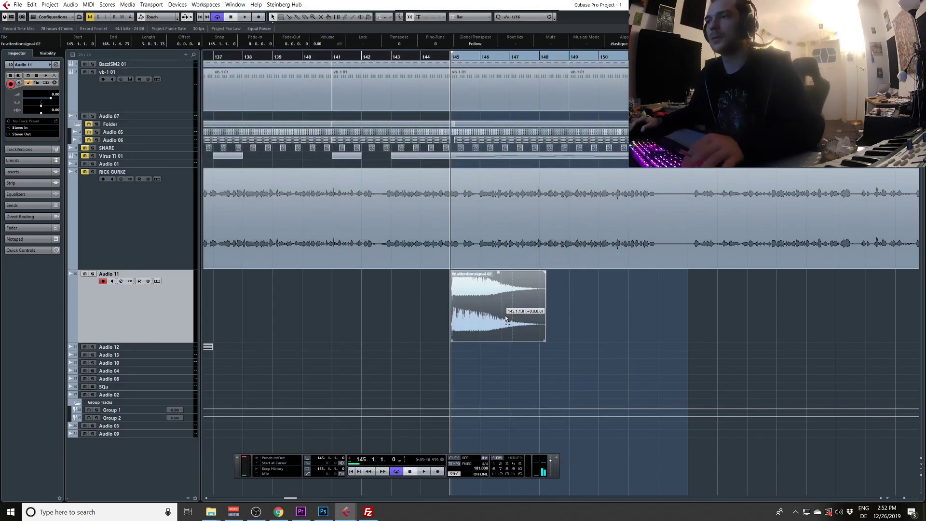
key("Delete")
key("ctrl+z")
Shorten the fx-attentionsignal-02 clip to end just before bar 147 and start playback from bar 145
left_click_drag(541, 342, 509, 341)
key("space")
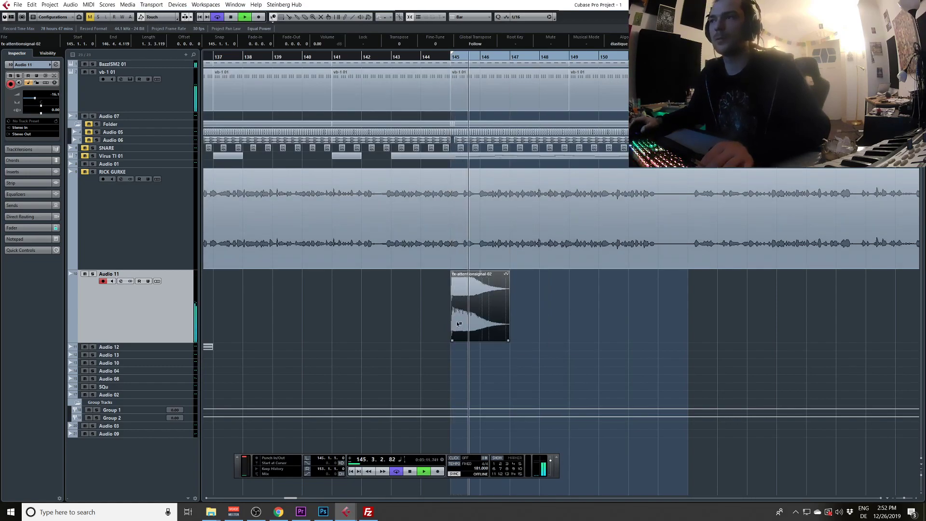
Extend the fx-attentionsignal-02 clip to about four bars, move its start to bar 153 and stop playback
left_click_drag(515, 315, 476, 314)
key("ctrl+r")
key("Return")
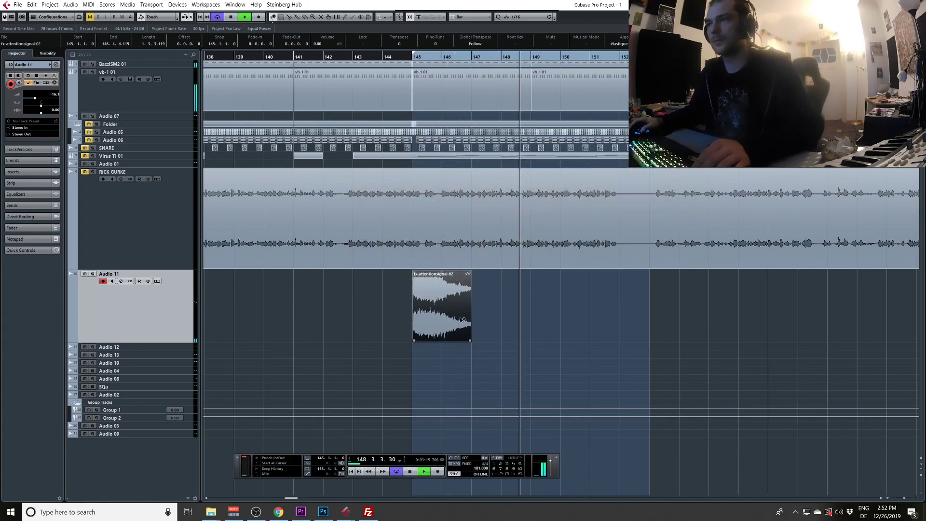
left_click_drag(471, 341, 726, 339)
left_click_drag(400, 316, 622, 320)
left_click_drag(450, 312, 698, 319)
key("space")
Open the audio import browser and go to the 22 connection access sample folder
key("ctrl+i")
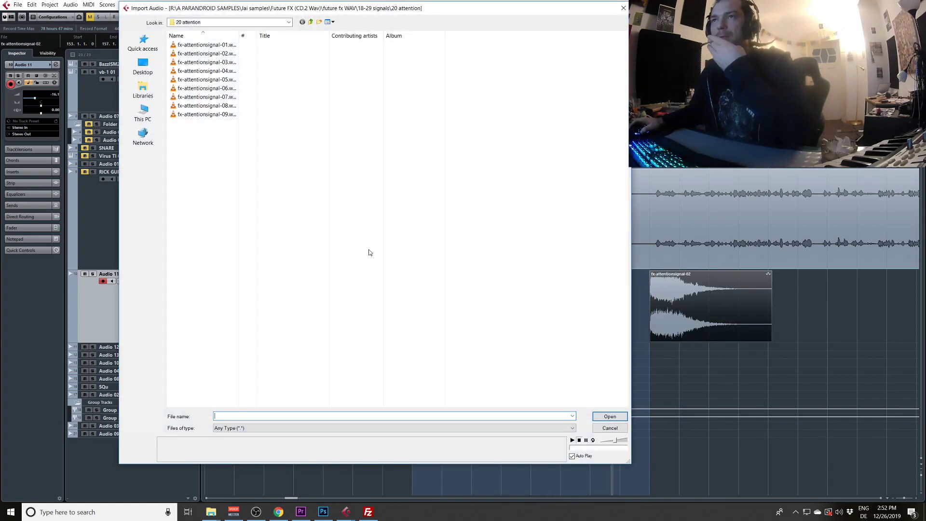
left_click(345, 226)
key("Menu")
left_click(298, 174)
key("BackSpace")
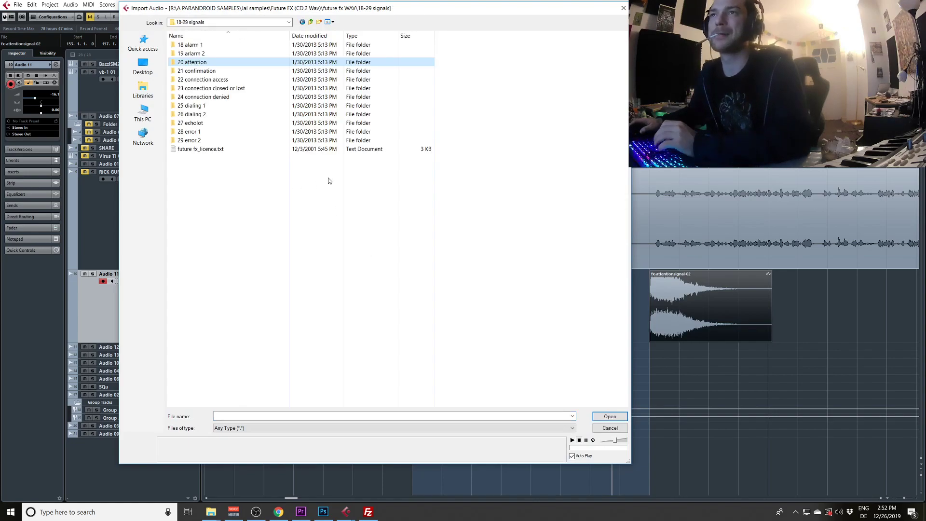
double_click(195, 89)
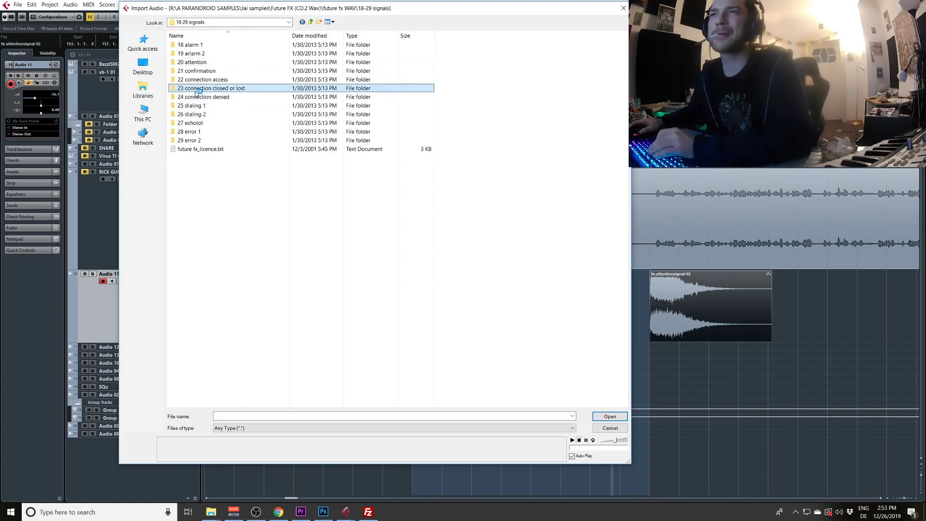
double_click(200, 82)
Audition the connectaccess samples, then import fx-connectaccess-05.wav and place it at bar 149 on Audio 11
left_click(204, 115)
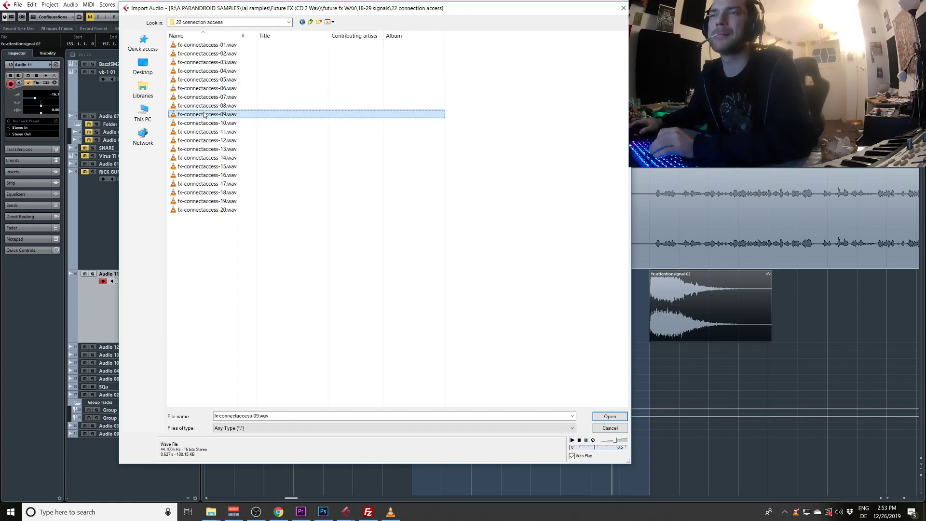
left_click(204, 80)
left_click(206, 89)
left_click(208, 105)
left_click(208, 140)
left_click(198, 71)
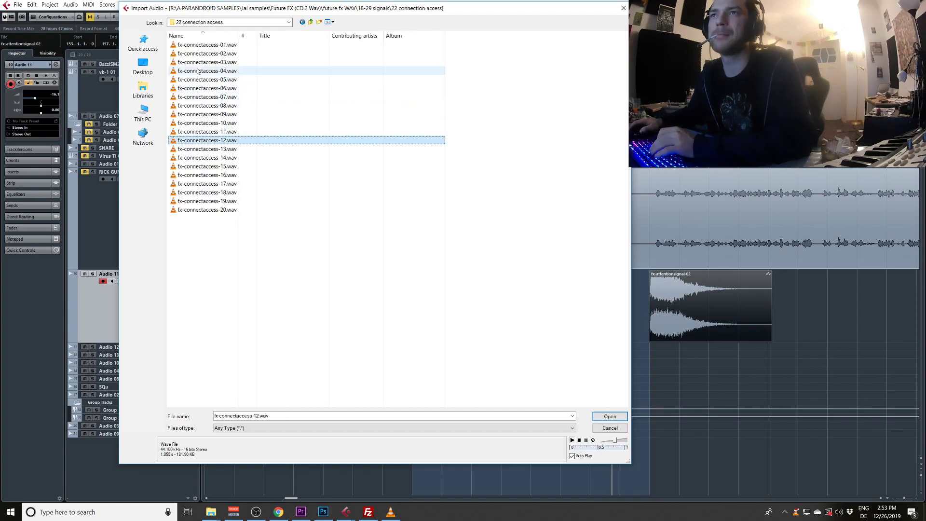
left_click(198, 79)
double_click(200, 88)
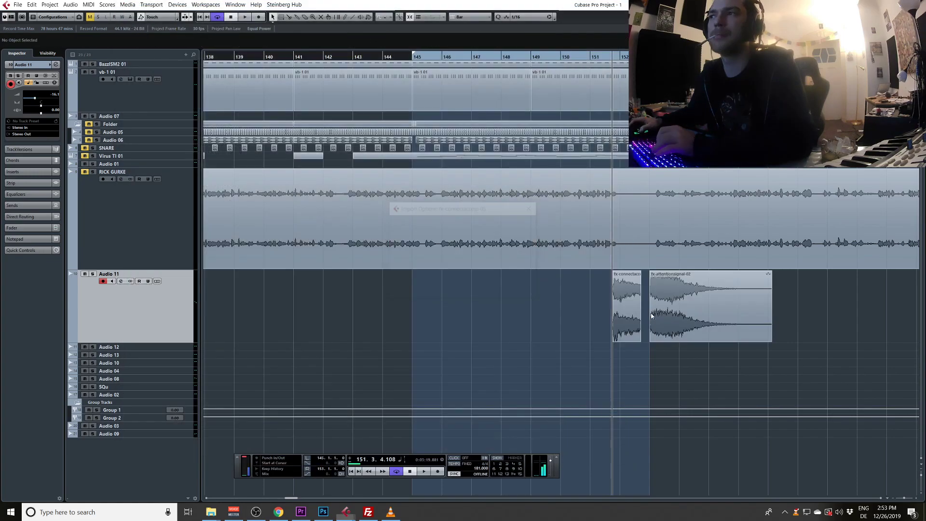
left_click_drag(635, 305, 524, 302)
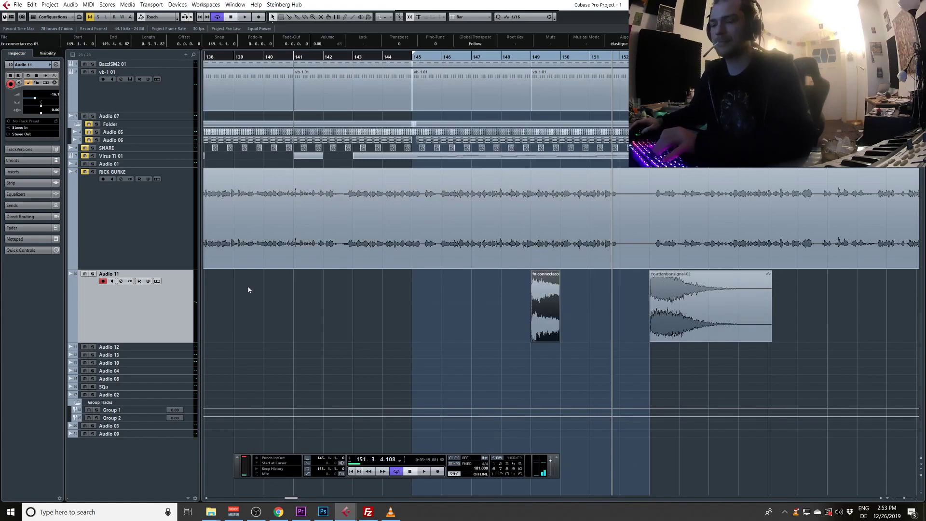
key("ctrl+i")
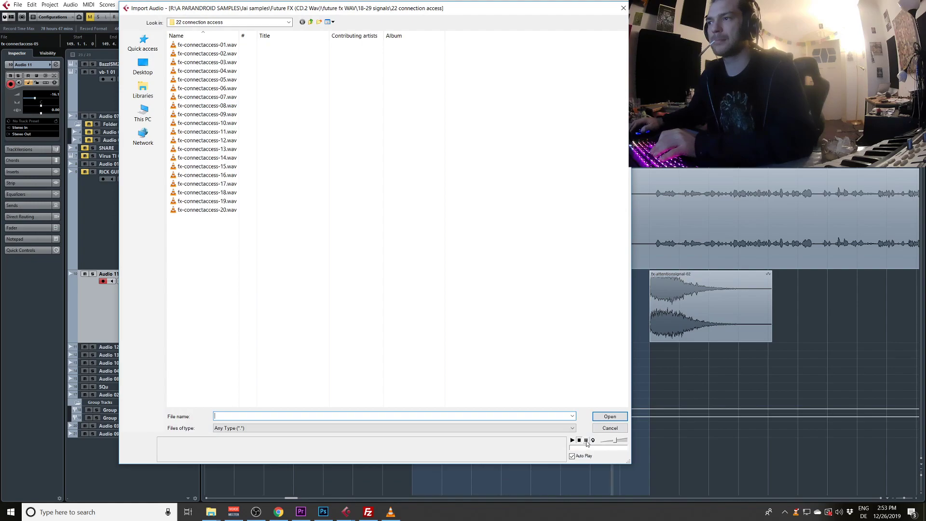
left_click(622, 11)
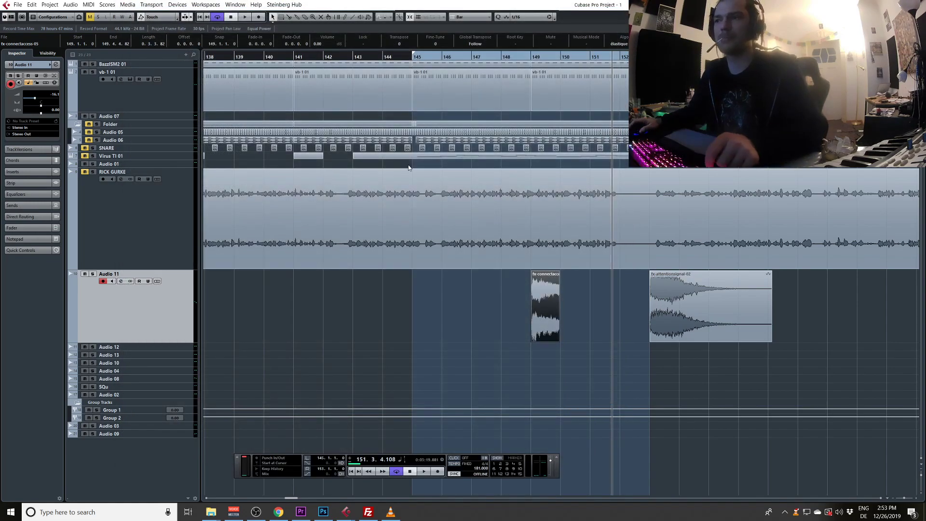
key("space")
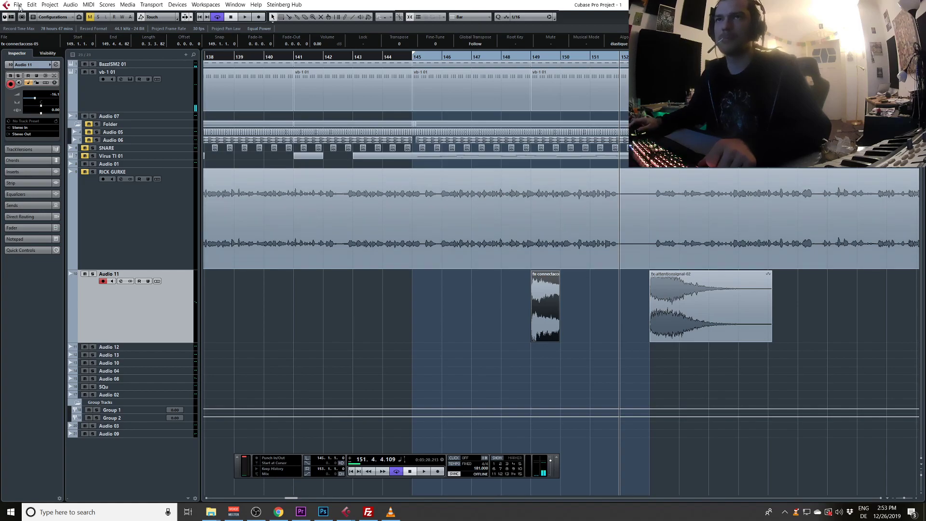
left_click(18, 7)
left_click(372, 314)
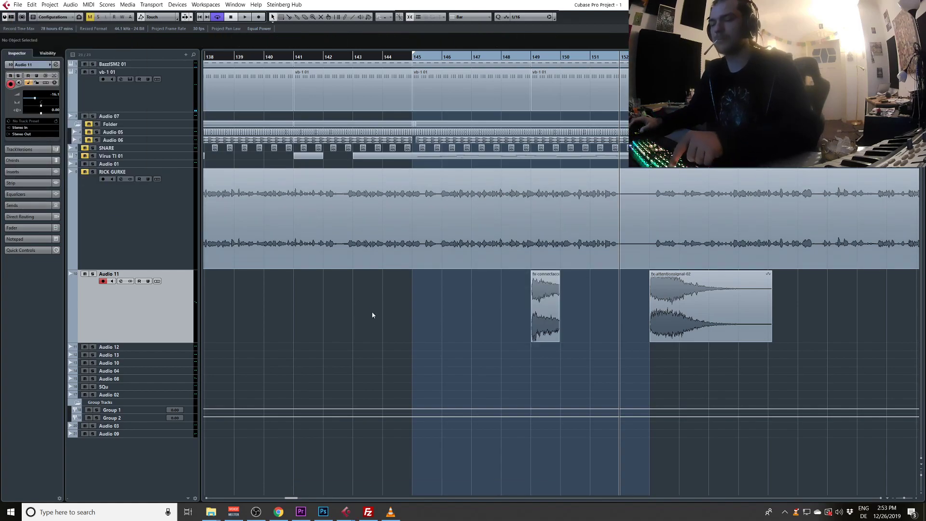
Import fx-connectaccess-12.wav onto Audio 11 and move the clip to bar 151
key("ctrl+i")
left_click(196, 142)
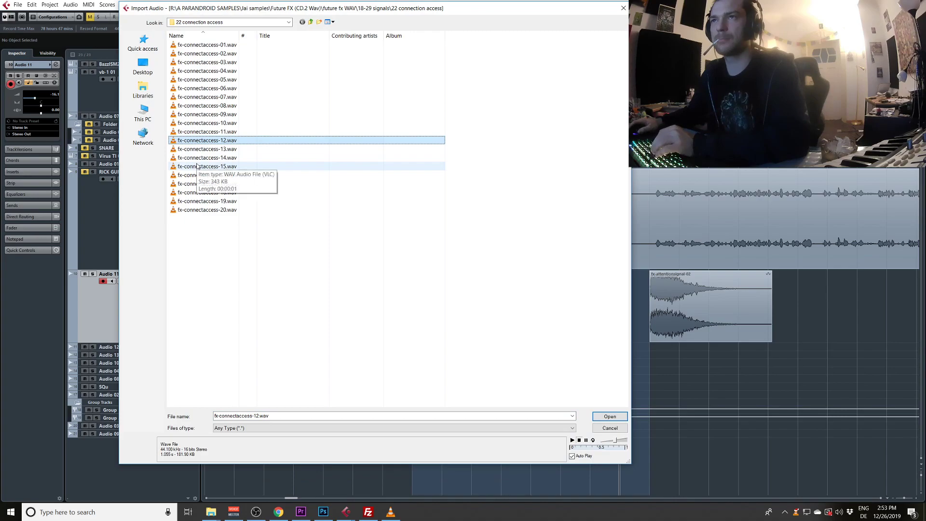
key("Return")
left_click_drag(635, 322, 607, 320)
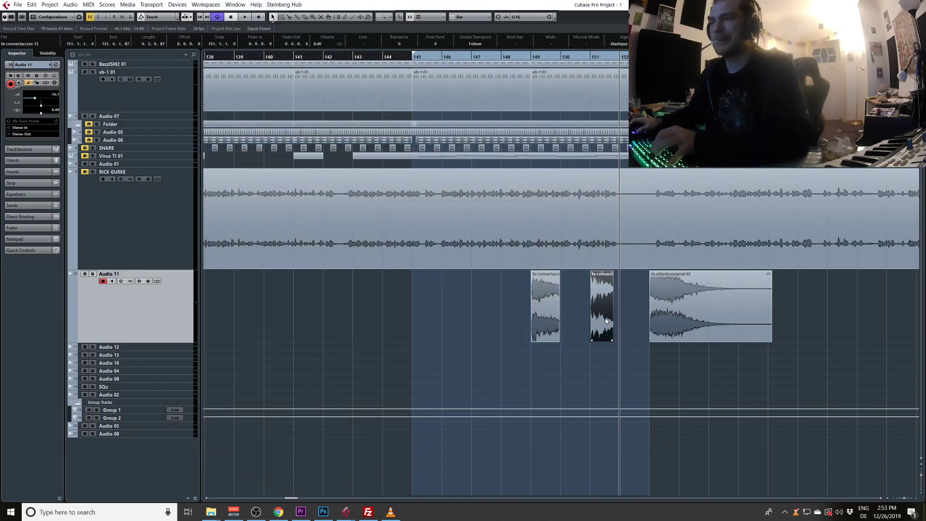
Audition the fx-error samples in the 29 error 2 folder of the audio import browser
key("ctrl+i")
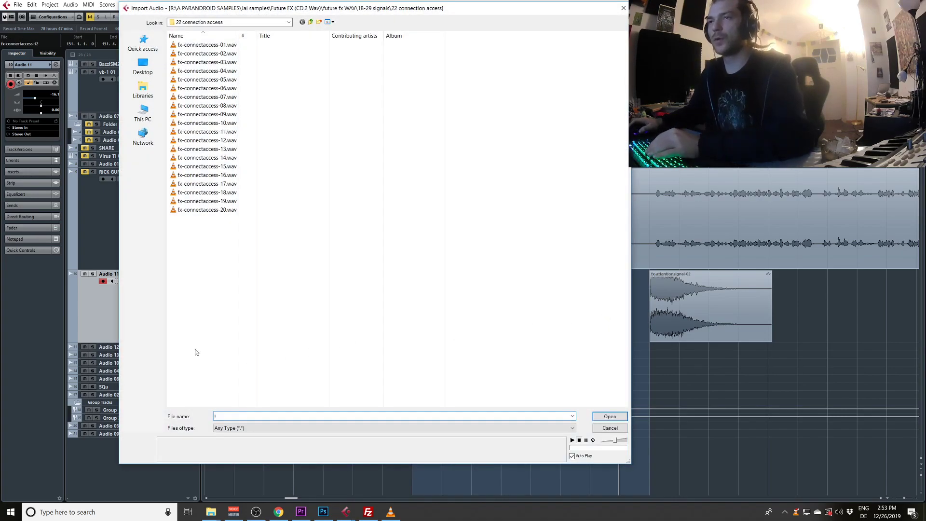
key("BackSpace")
double_click(189, 139)
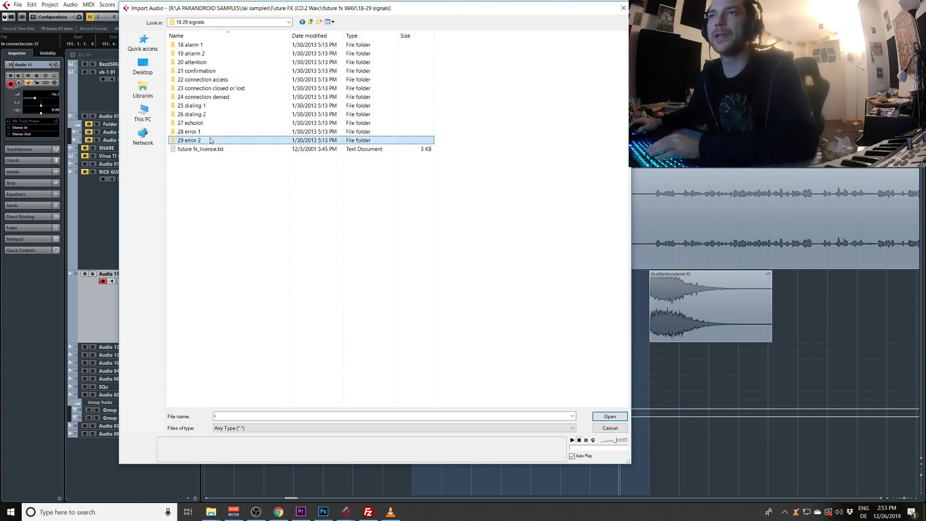
left_click(195, 105)
left_click(195, 131)
left_click(191, 142)
left_click(194, 131)
left_click(199, 123)
Import fx-error-21.wav and fx-error-22.wav together onto Audio 11 and move them to bar 146
left_click(198, 129)
left_click(198, 124, "ctrl")
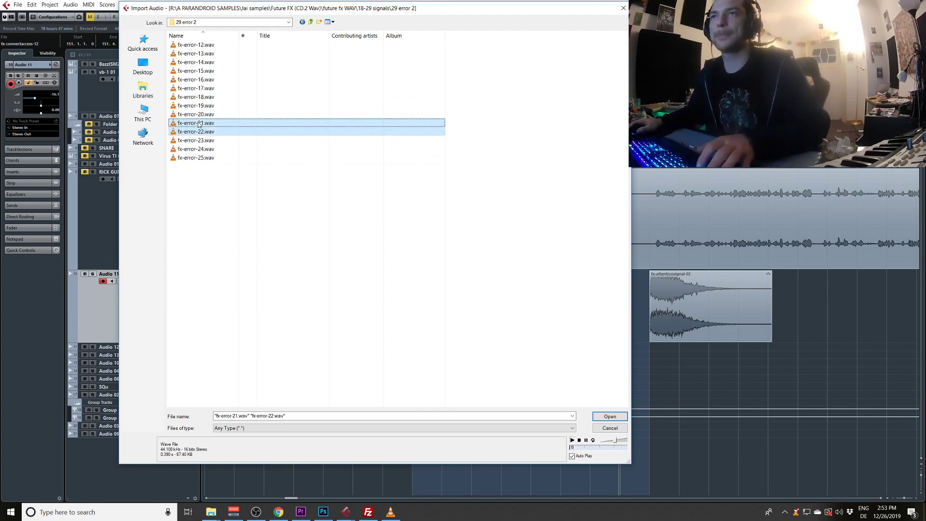
key("Return")
key("Return")
key("Return")
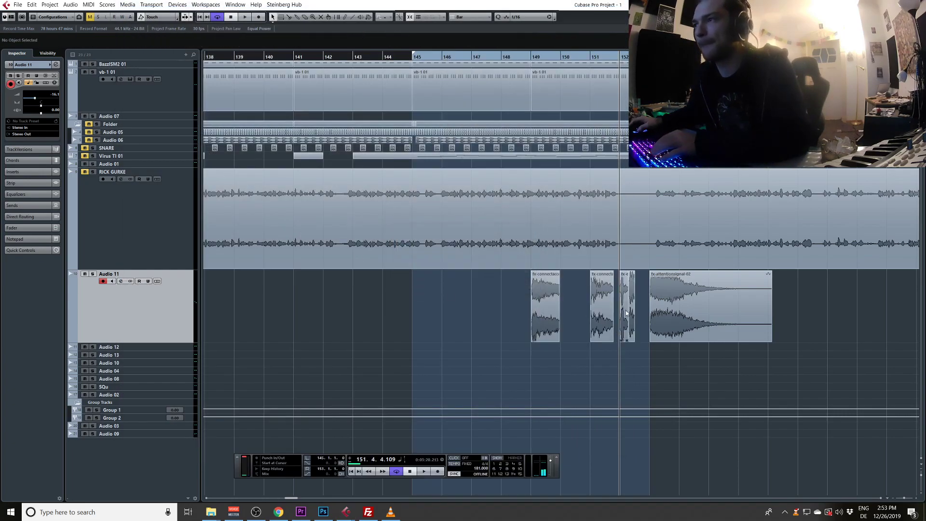
left_click_drag(621, 314, 457, 321)
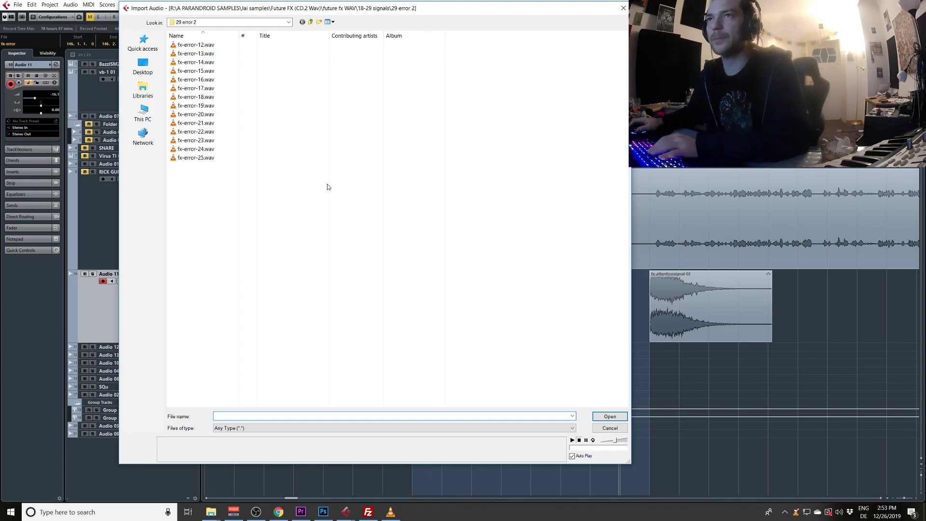
Import fx-echolot-05.wav from the 27 echolot folder and place it at bar 151 on a new, taller audio track below Audio 11
left_click(242, 345)
key("BackSpace")
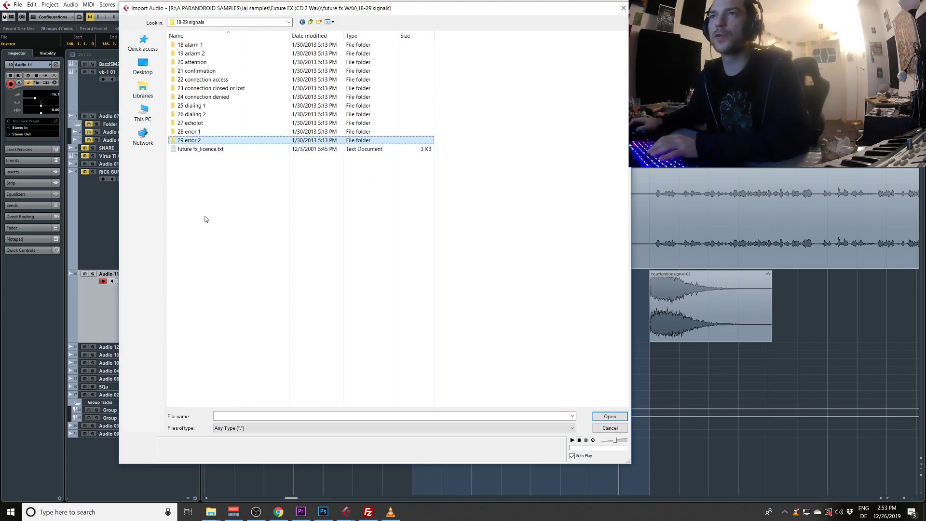
double_click(202, 123)
left_click(203, 116)
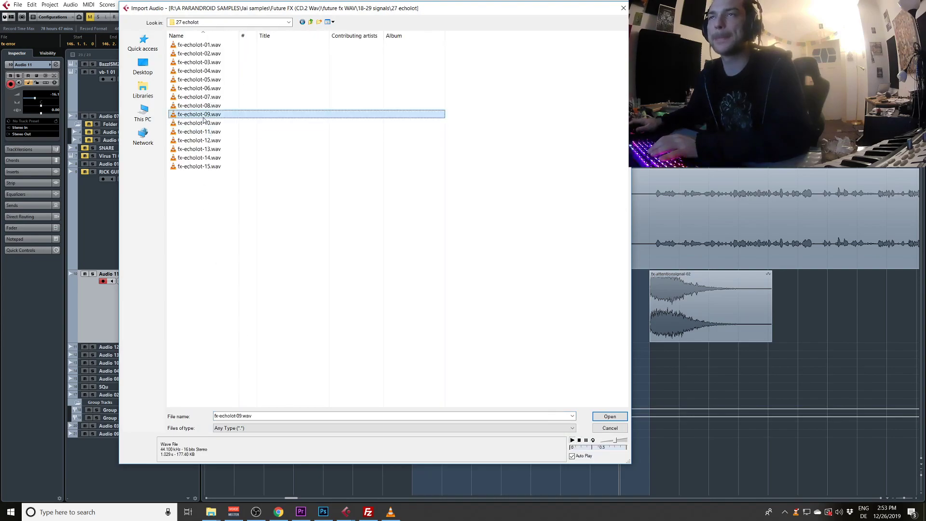
left_click(207, 81)
double_click(206, 80)
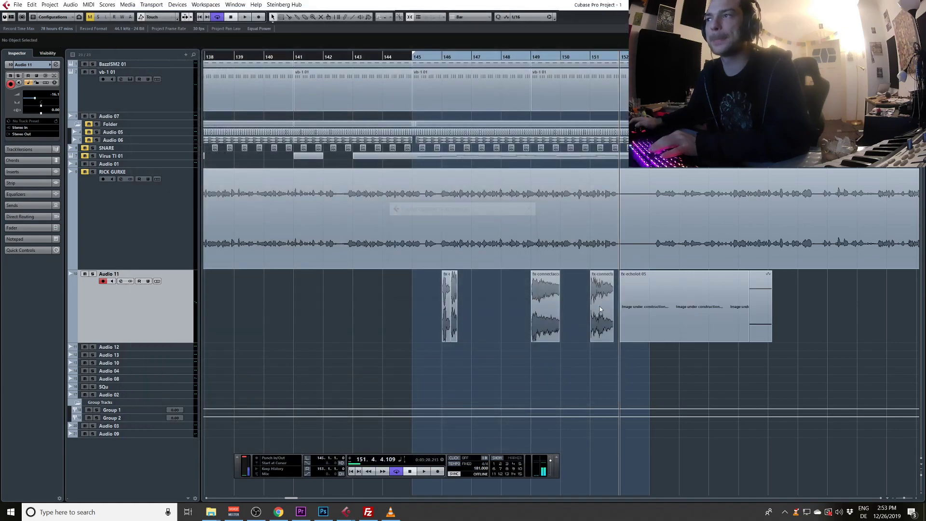
left_click_drag(639, 306, 610, 479)
mouse_move(179, 444)
left_mouse_down()
mouse_move(169, 348)
mouse_move(185, 444)
left_mouse_up()
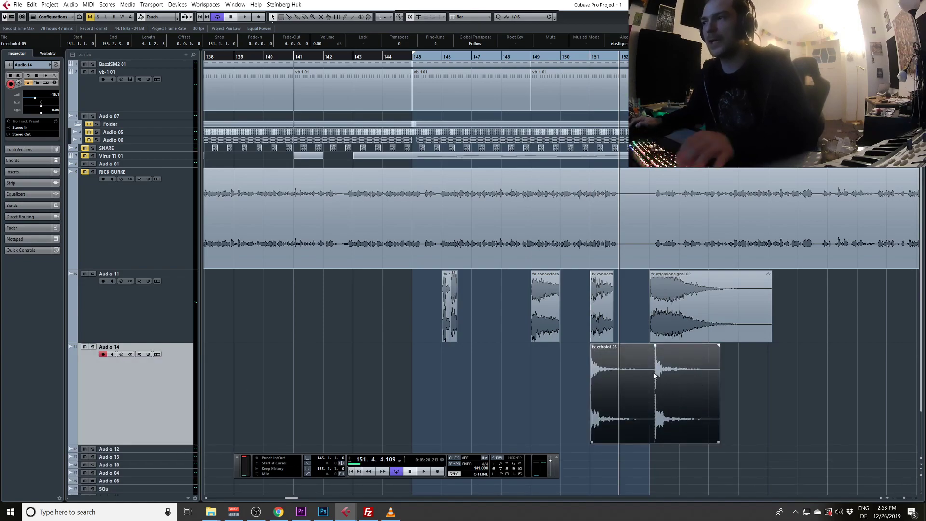
Split the fx-echolot-05 clip into its two hits, place the second hit at bar 147 and remove the leftover
left_click(660, 388, "alt")
left_click_drag(667, 391, 514, 409)
key("Delete")
Reopen the audio import browser and go to the 05 switch double 2 folder inside 02-06 buttons
key("ctrl+i")
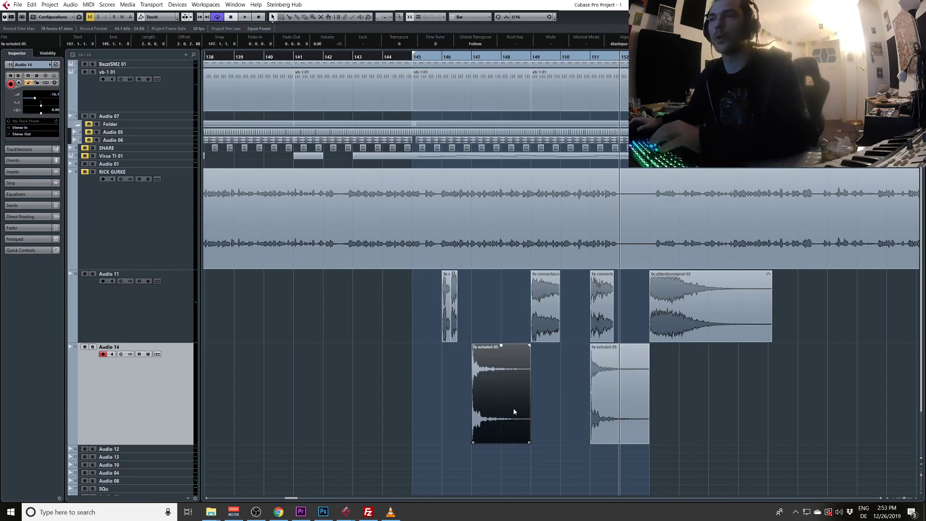
left_click(244, 263)
key("BackSpace")
key("BackSpace")
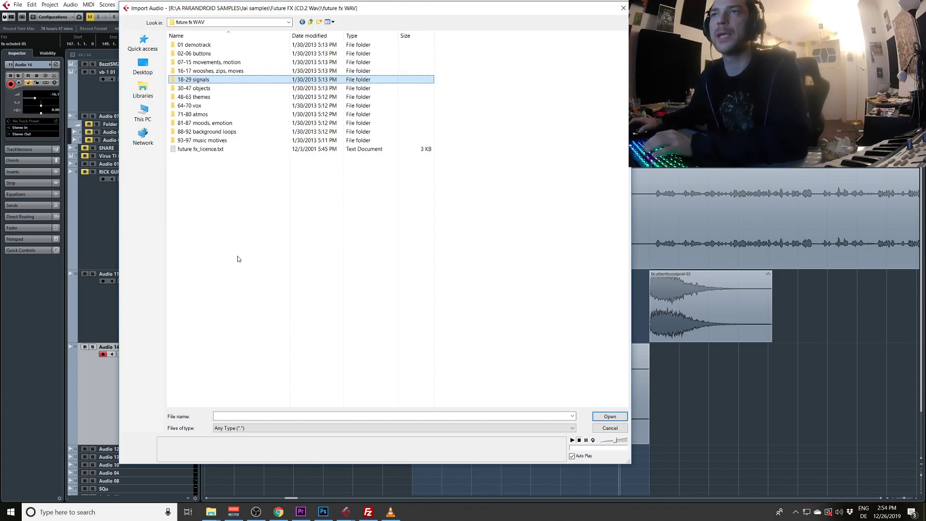
double_click(189, 106)
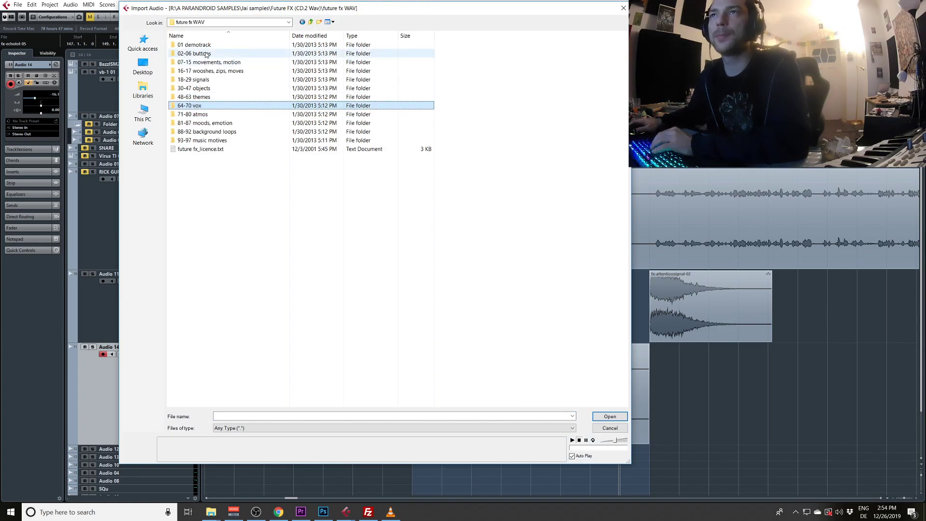
double_click(193, 105)
double_click(206, 71)
Audition the switchdouble samples and select fx-switchdouble-23.wav and fx-switchdouble-24.wav for import
left_click(201, 79)
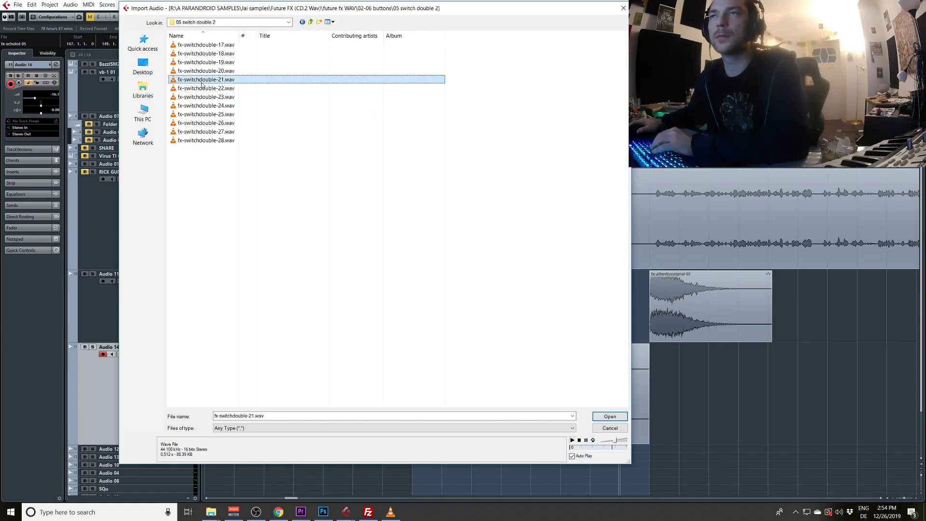
left_click(202, 89)
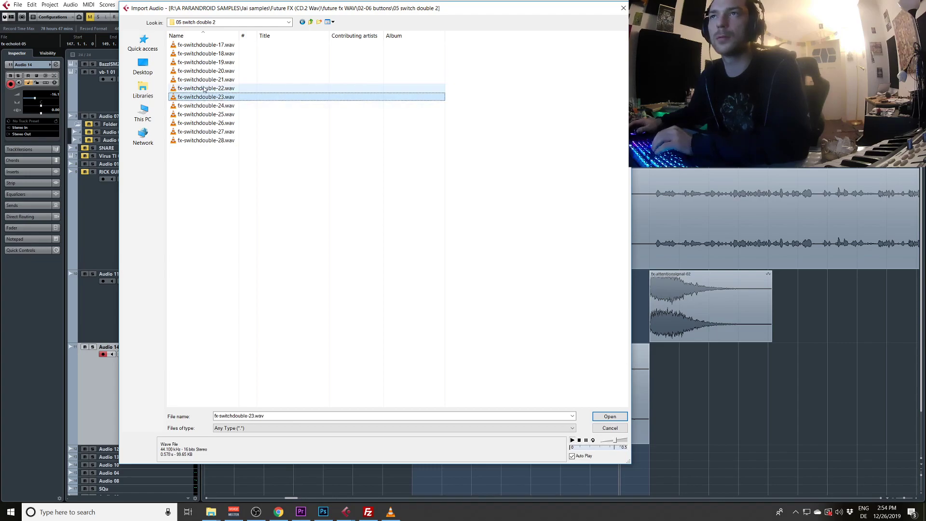
left_click(191, 105)
left_click(192, 97, "ctrl")
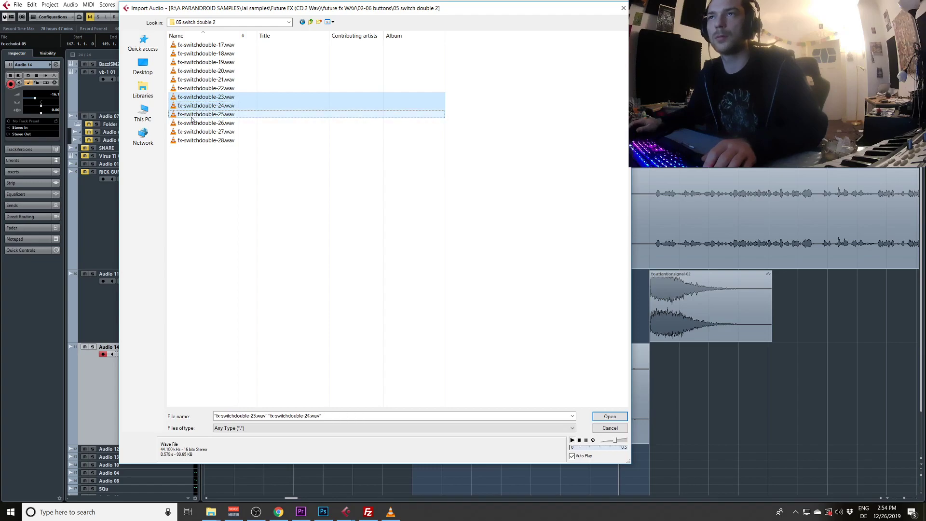
left_click(192, 123, "ctrl")
key("ctrl+shift+Down")
left_click(193, 125, "ctrl")
left_click(197, 140, "ctrl")
left_click(197, 132, "ctrl")
left_click(197, 139, "ctrl")
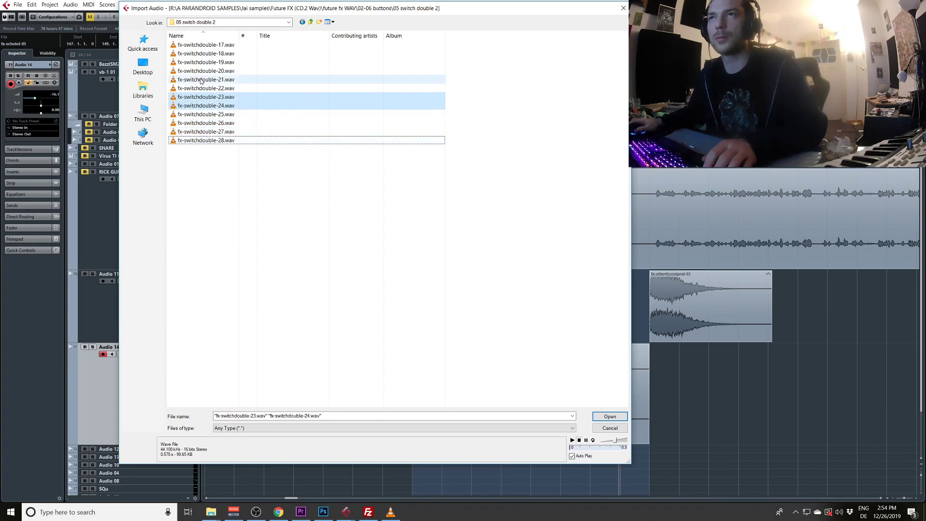
Add fx-switchdouble-18.wav and fx-switchdouble-19.wav to the selection, import all four and arrange the clips around bars 145 and 150 on Audio 14
left_click(200, 54, "ctrl")
left_click(200, 48, "ctrl")
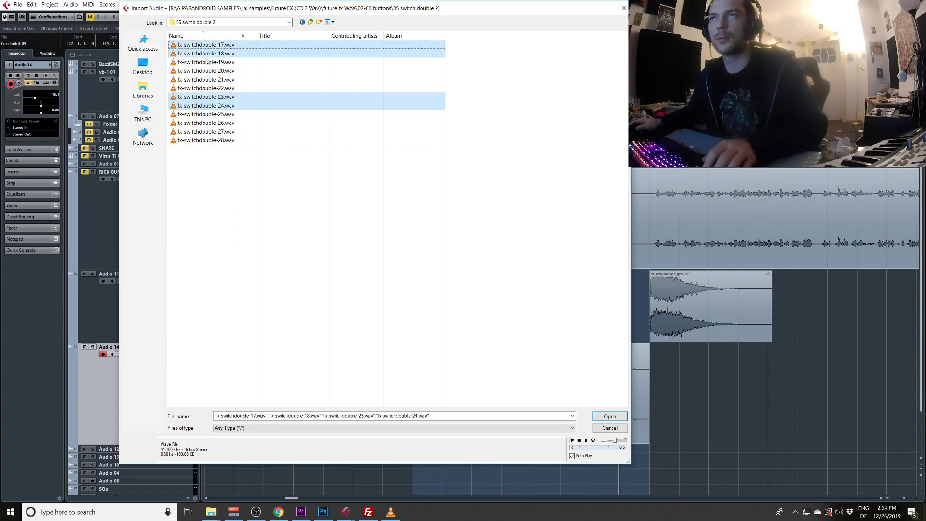
left_click(213, 47, "ctrl")
left_click(210, 62, "ctrl")
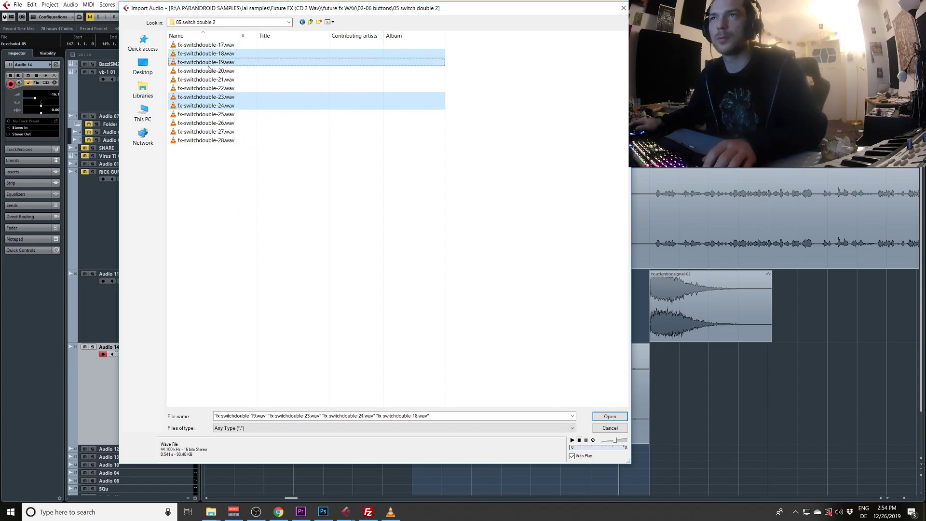
key("Return")
key("Return")
mouse_move(697, 387)
left_mouse_down()
mouse_move(674, 396)
mouse_move(567, 386)
mouse_move(571, 378)
mouse_move(440, 372)
left_mouse_up()
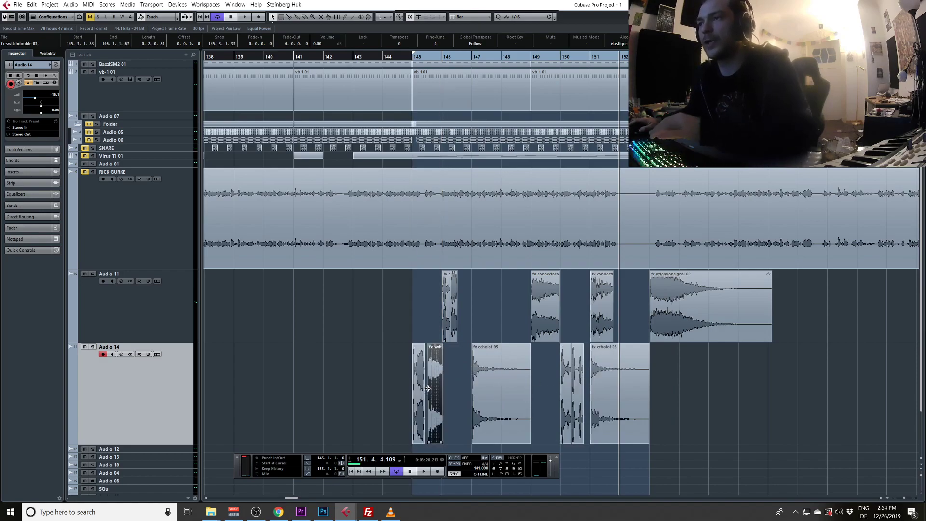
Reopen the audio import browser and go to the Disk2 folder of the Hollywood Edge - Hi Tech And Top Secret Effects library
key("ctrl+i")
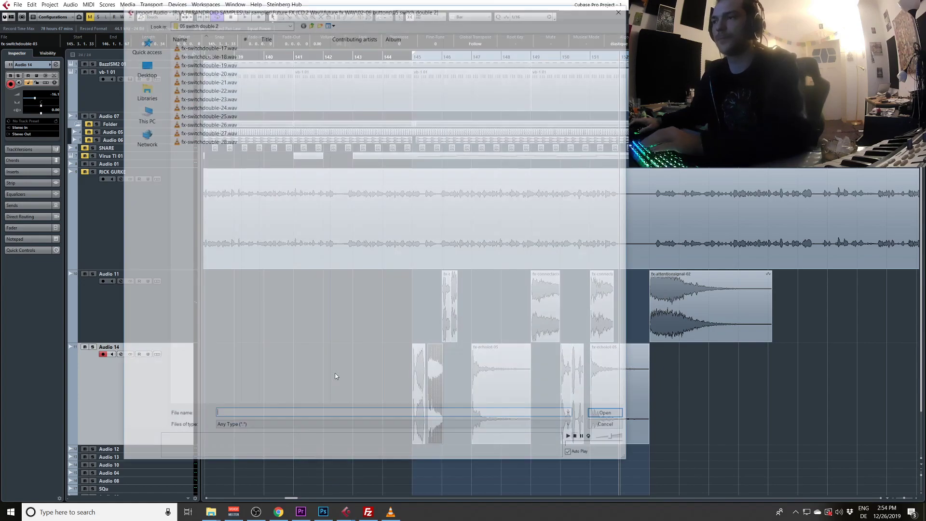
key("BackSpace")
key("BackSpace")
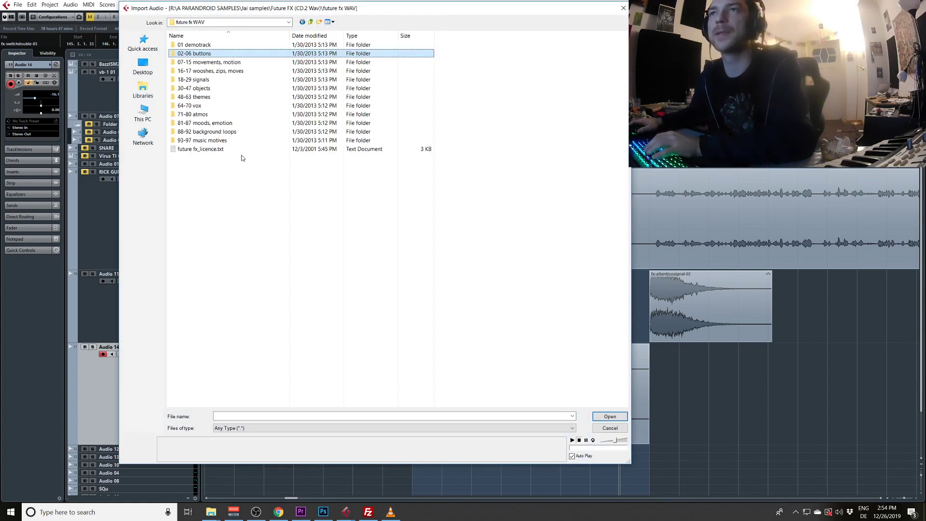
key("BackSpace")
key("BackSpace")
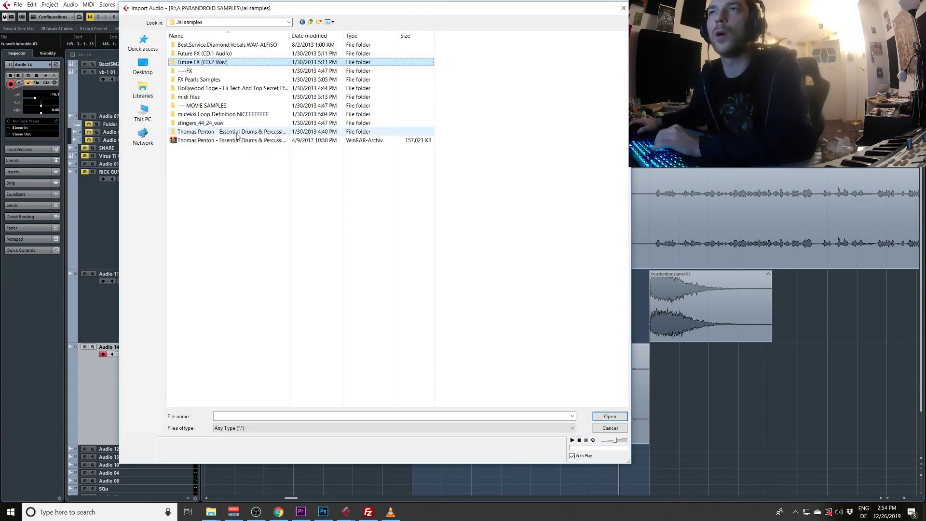
key("Down")
key("Down")
key("Down")
key("Return")
key("Down")
key("Return")
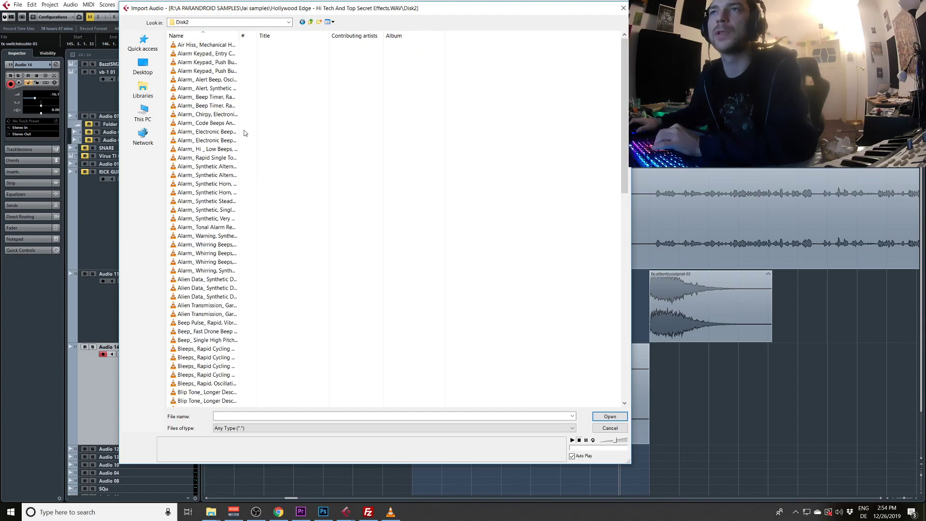
Audition several of the Alarm, Alien Data and Bleeps samples in the Disk2 folder
left_click(222, 115)
left_click(211, 167)
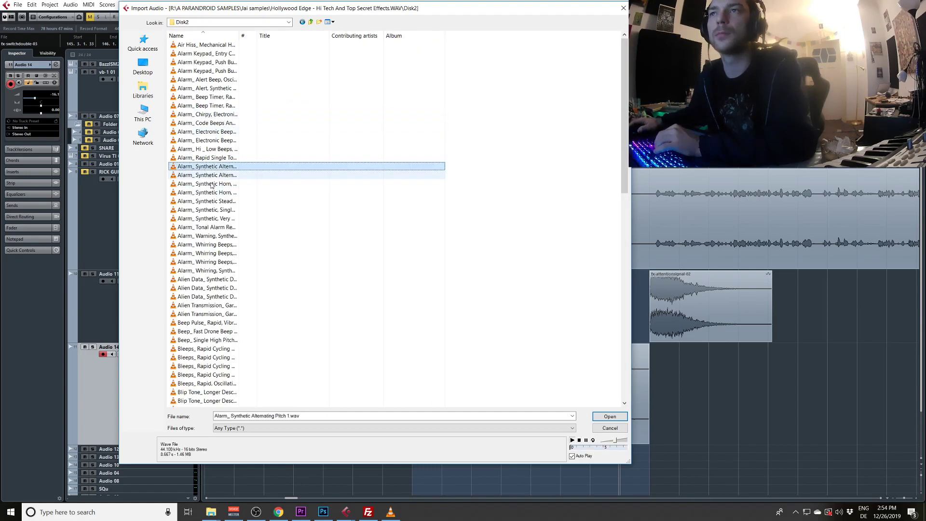
left_click(213, 245)
left_click(216, 288)
key("BackSpace")
key("Return")
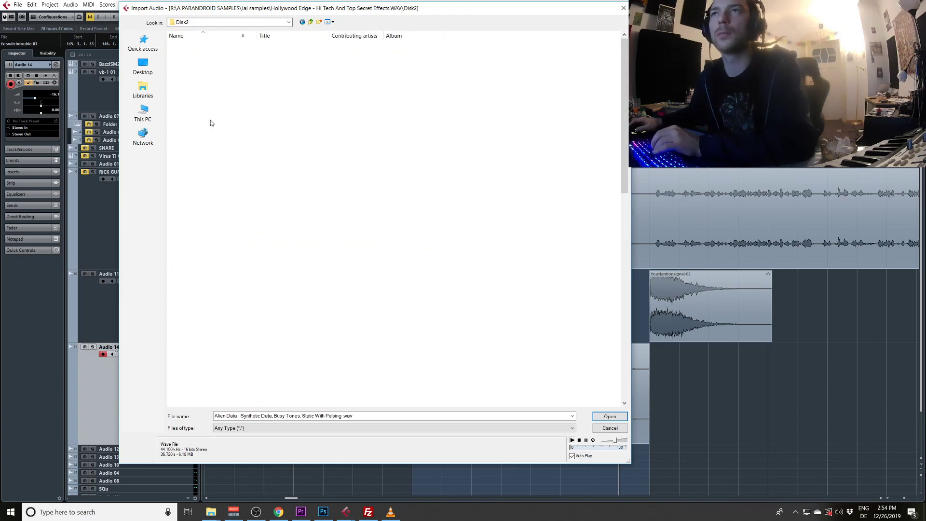
left_click(207, 358)
left_click(177, 218)
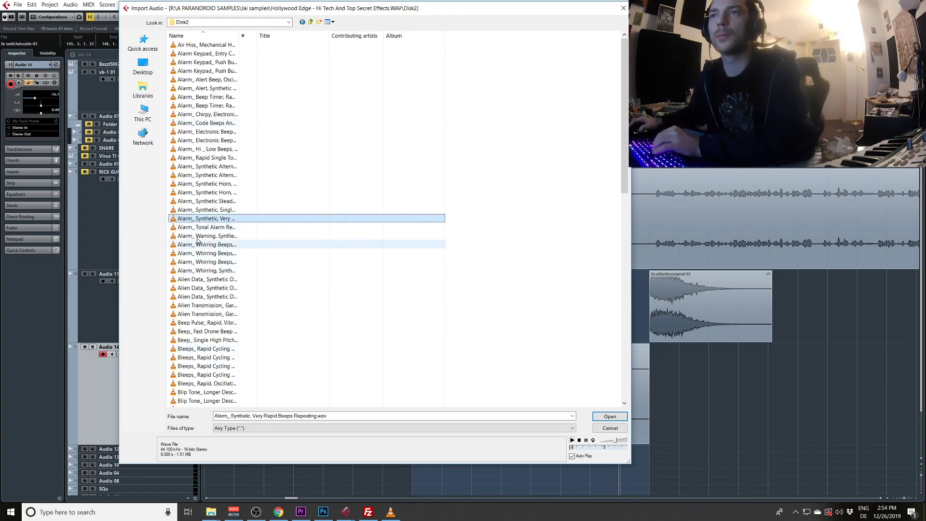
left_click(197, 236)
left_click(203, 141)
left_click(217, 167)
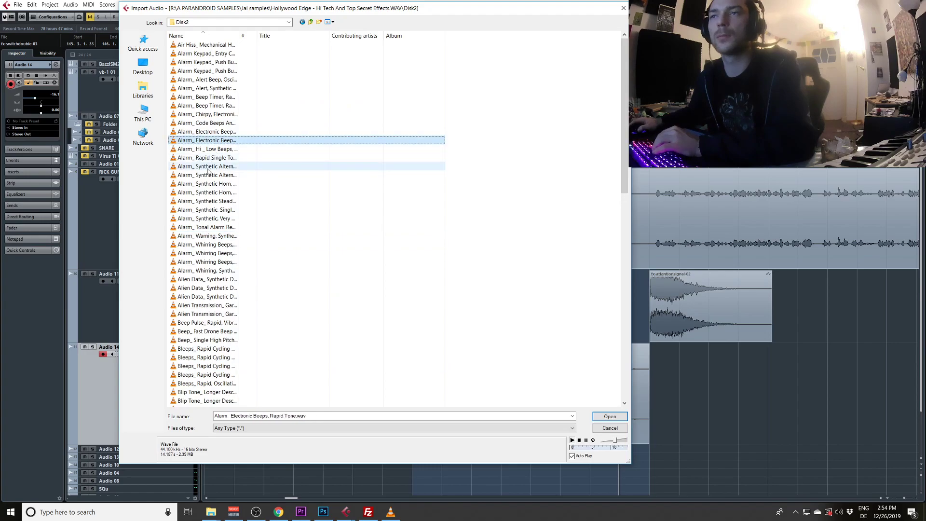
Switch to the Disk3 folder and audition a few air and electric samples, including Electric Heat Up.wav
key("BackSpace")
key("Down")
key("Return")
left_click(202, 114)
left_click(202, 340)
left_click(202, 322)
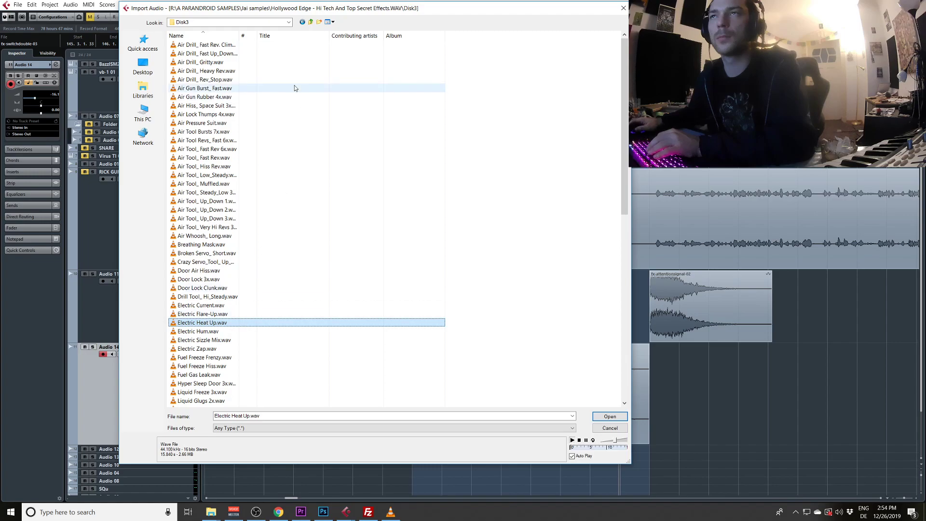
Go to the Disk1 folder and audition Beep.wav, Air Blast 3.wav, Generator 1.wav and Generator.wav
key("BackSpace")
left_click(190, 45)
double_click(191, 45)
left_click(189, 131)
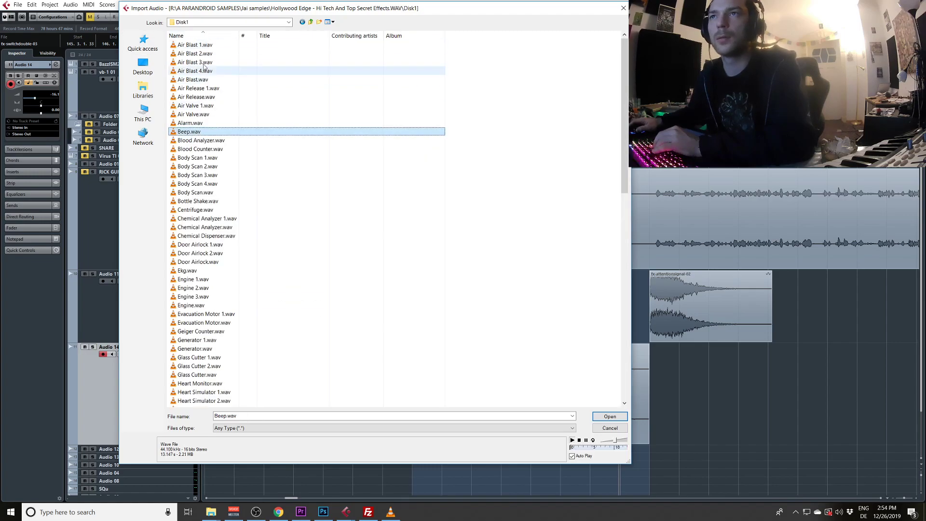
left_click(195, 62)
left_click(239, 341)
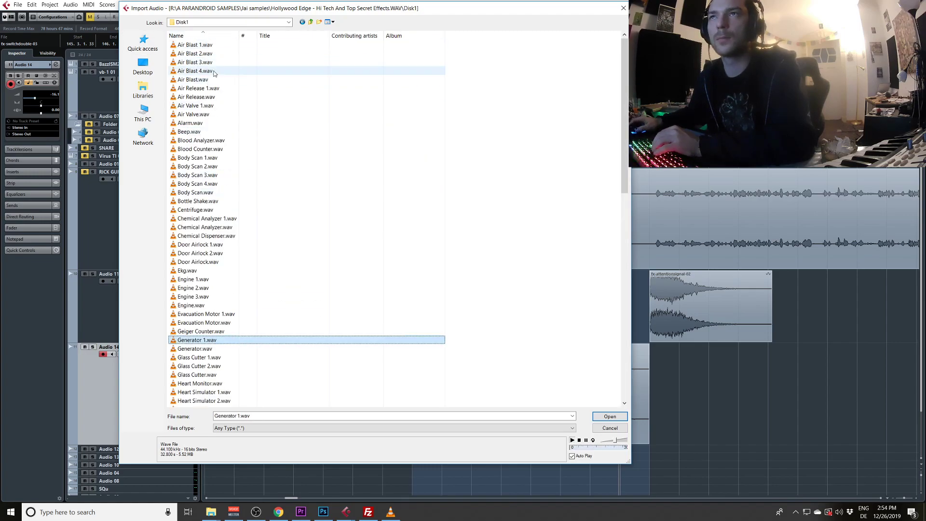
left_click(204, 349)
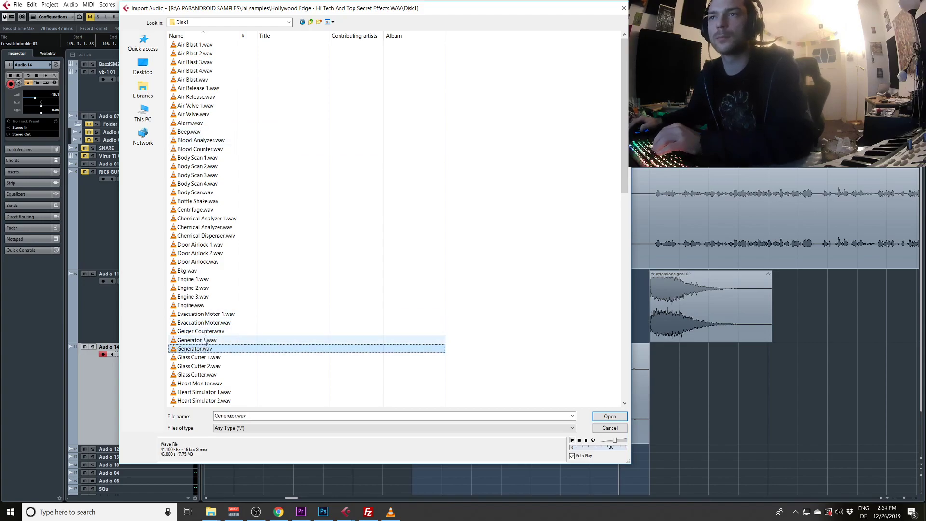
left_click(206, 340)
Select Evacuation Motor.wav, Glass Cutter.wav and Heart Monitor.wav and import them with the current import options
left_click(198, 323)
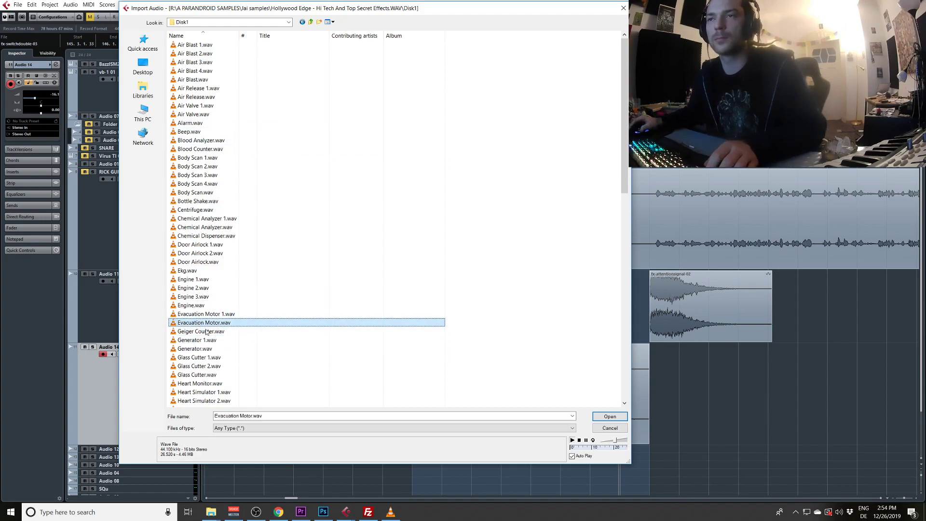
left_click(205, 331)
left_click(213, 375, "ctrl")
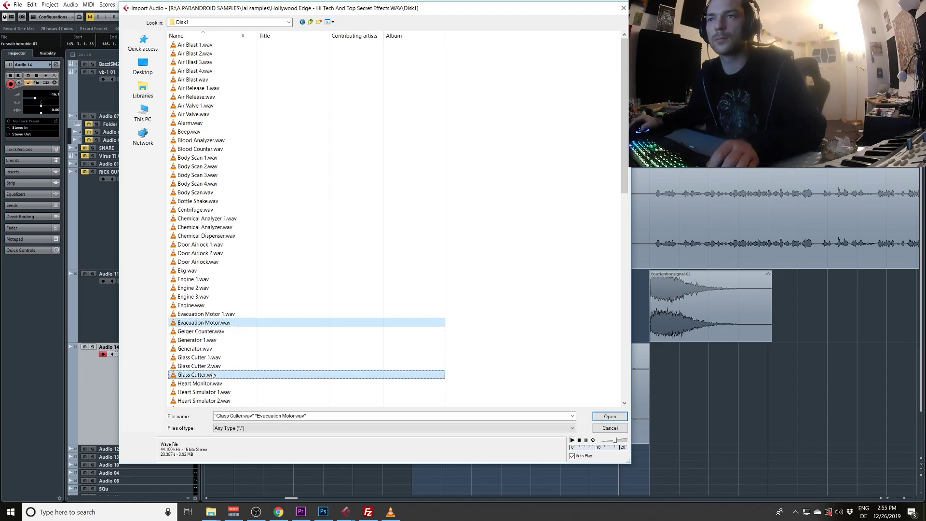
left_click(219, 384, "ctrl")
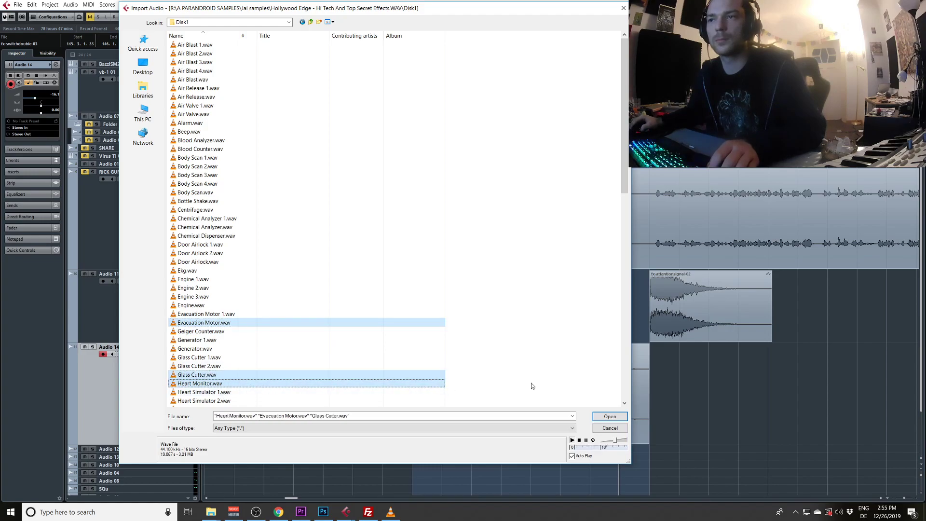
left_click(609, 416)
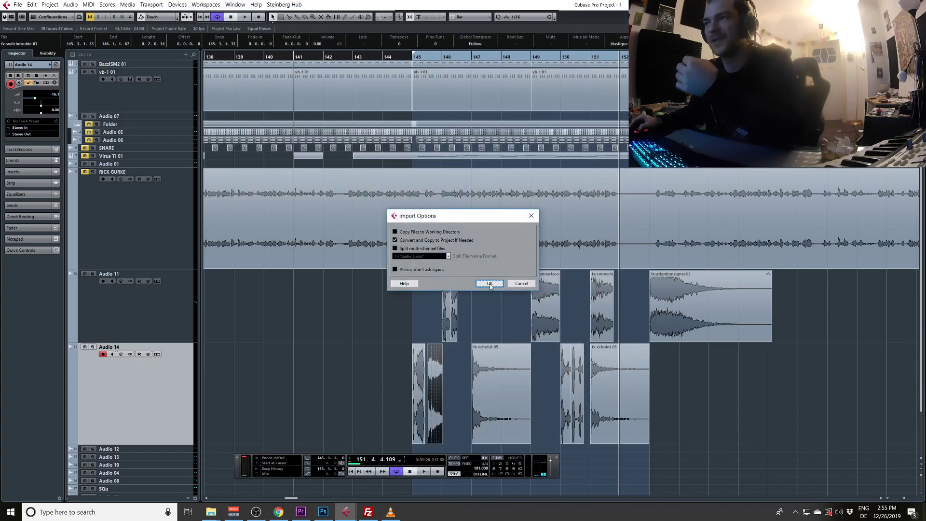
left_click(490, 284)
Move the Audio 15 track up between Audio 11 and Audio 14 and enlarge its height
left_click_drag(589, 386, 495, 327)
left_click_drag(667, 316, 432, 493)
left_click(180, 481)
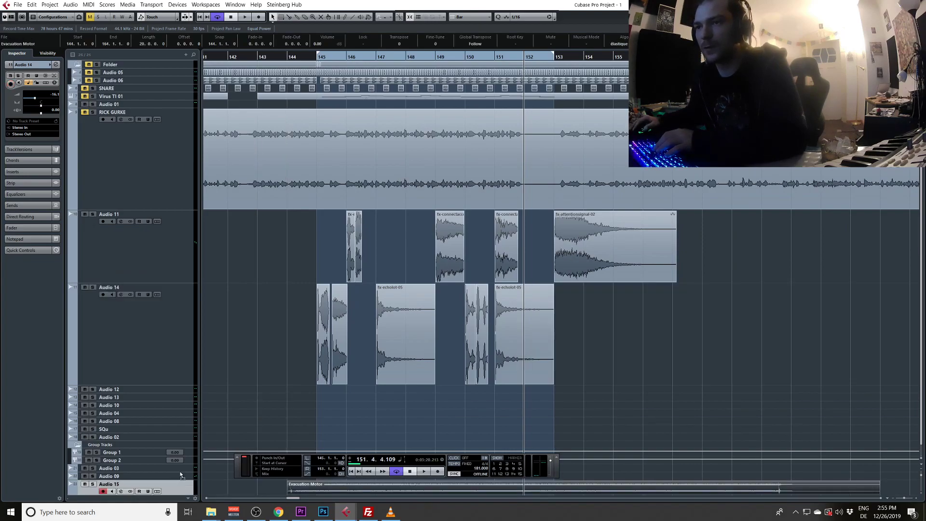
left_click_drag(169, 297, 179, 406)
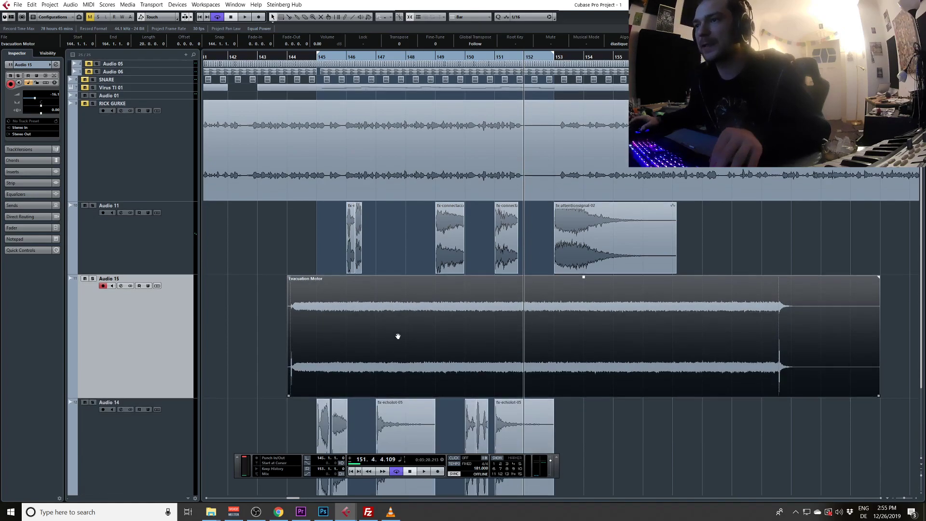
Cut the Evacuation Motor clip down to a single bar at bar 147 and delete the parts around it
scroll(381, 308, "down", 2)
left_click(385, 272)
left_click(404, 272, "alt")
left_click(373, 278)
key("Delete")
left_click(443, 292)
key("Delete")
Place the Glass Cutter clip at bar 157 and the Heart Monitor clip at bar 150 on Audio 15
left_click_drag(675, 303, 175, 304)
left_click_drag(663, 434, 184, 292)
left_click_drag(687, 403, 244, 284)
scroll(491, 325, "right", 5)
scroll(491, 325, "down", 1)
left_click_drag(704, 376, 244, 382)
left_click_drag(318, 364, 820, 312)
left_click_drag(779, 335, 484, 344)
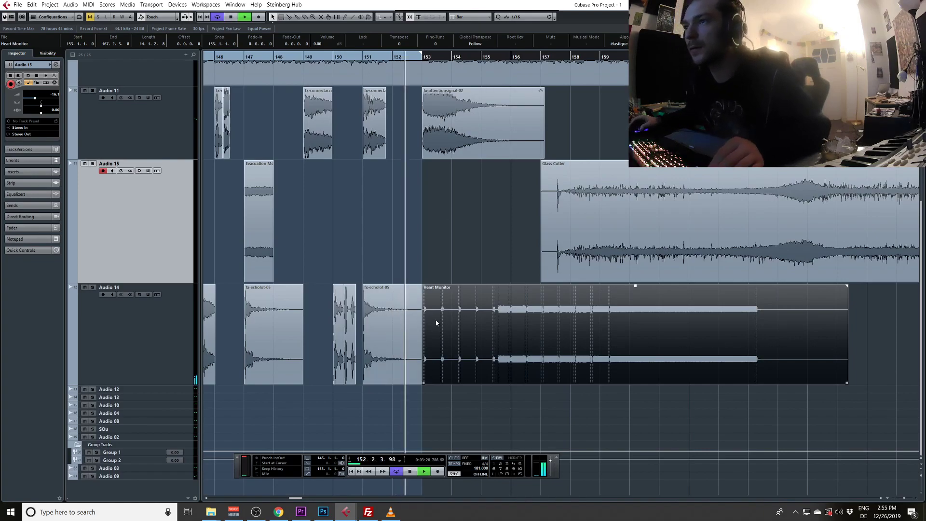
left_click_drag(435, 322, 352, 221)
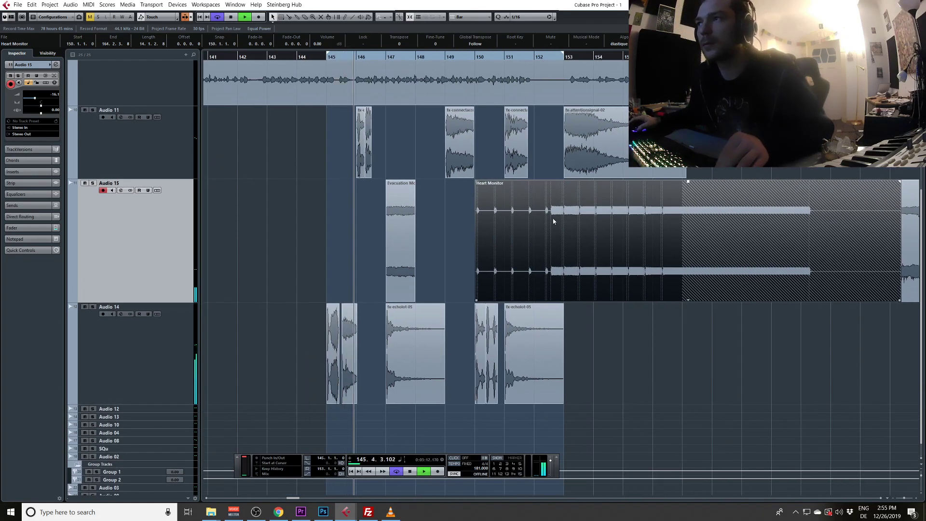
Trim the Heart Monitor clip to end at bar 153 and split it at bar 151
left_click(559, 223, "alt")
key("Delete")
left_click(493, 235)
left_click(492, 231, "alt")
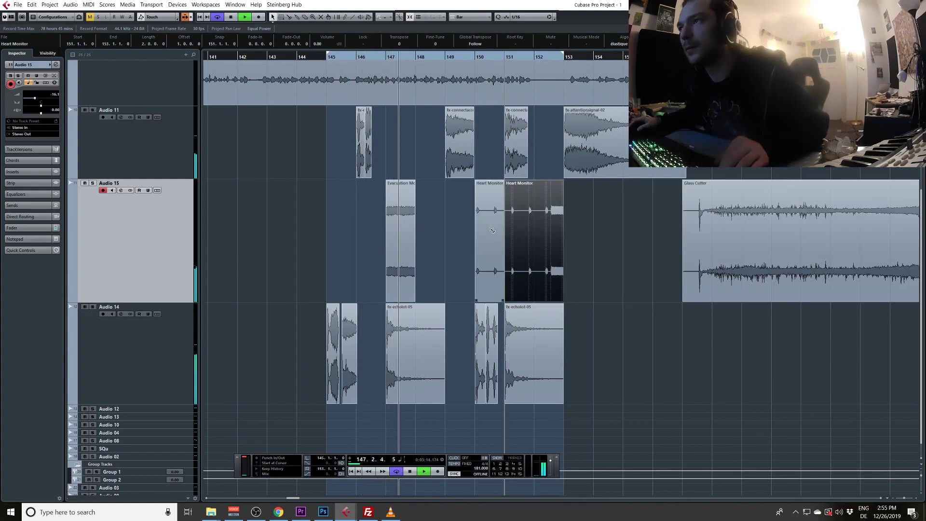
left_click_drag(492, 231, 487, 238)
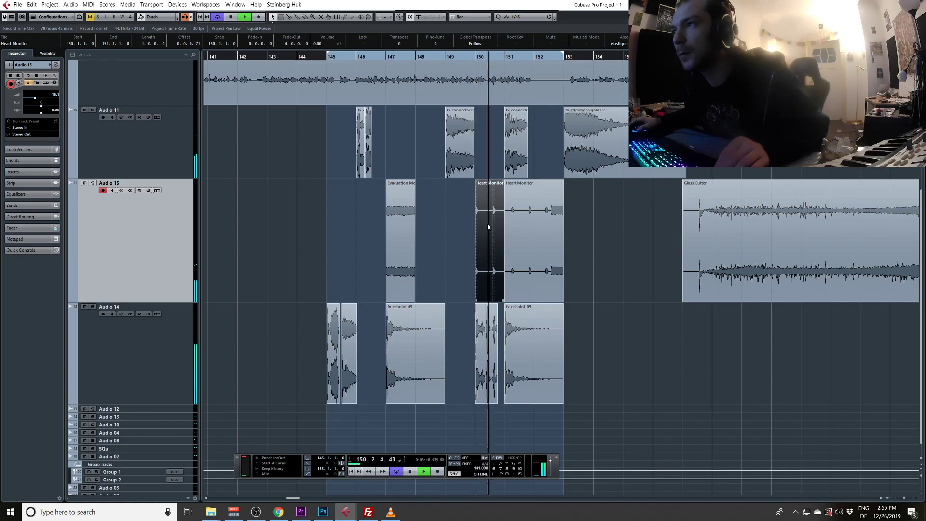
left_click_drag(536, 225, 457, 231)
key("Right")
key("Right")
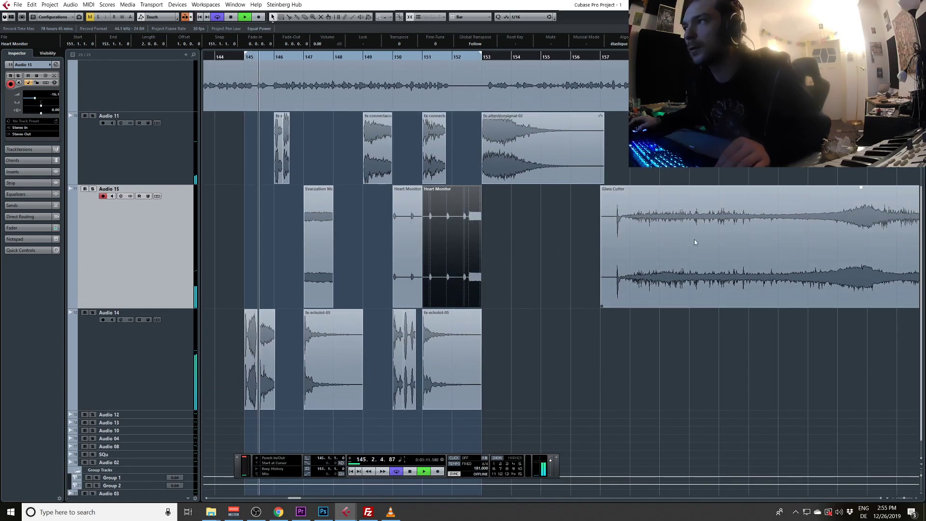
Cut the one-bar section at bar 164 out of the Glass Cutter clip and move it to bar 148
left_click(816, 236, "alt")
left_click(827, 230, "alt")
left_click_drag(827, 231, 349, 233)
left_click(765, 238)
left_click(831, 232)
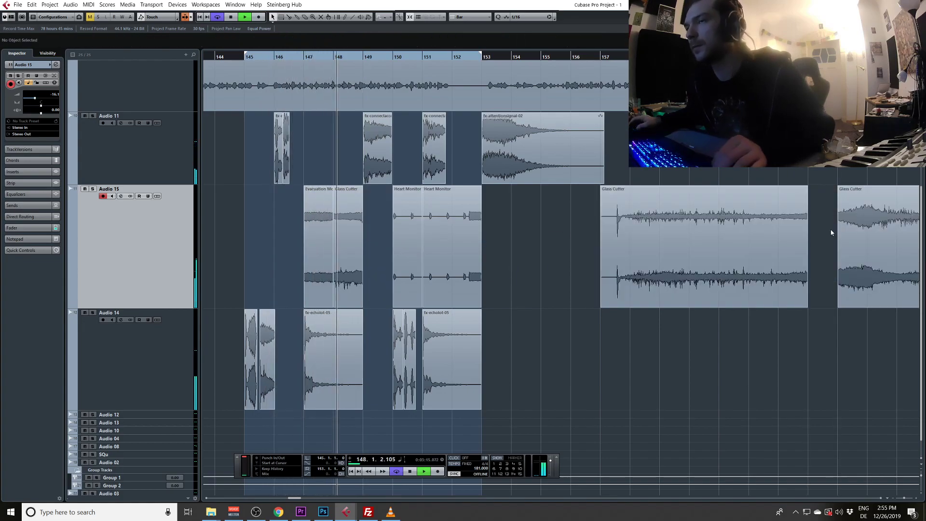
Split off the Glass Cutter section at bar 165, move it to bar 145 on Audio 15 and reverse it
left_click(865, 230)
left_click(862, 227, "alt")
left_click_drag(852, 223, 244, 217)
key("ctrl+r")
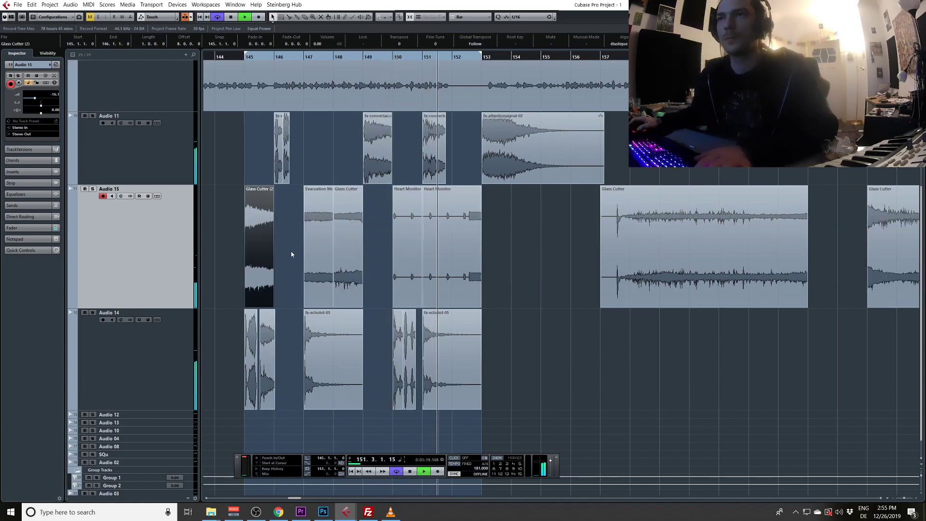
Add the RoomWorks reverb as the first insert on Audio 11 with its mix at 40
left_click(95, 143)
left_click(30, 173)
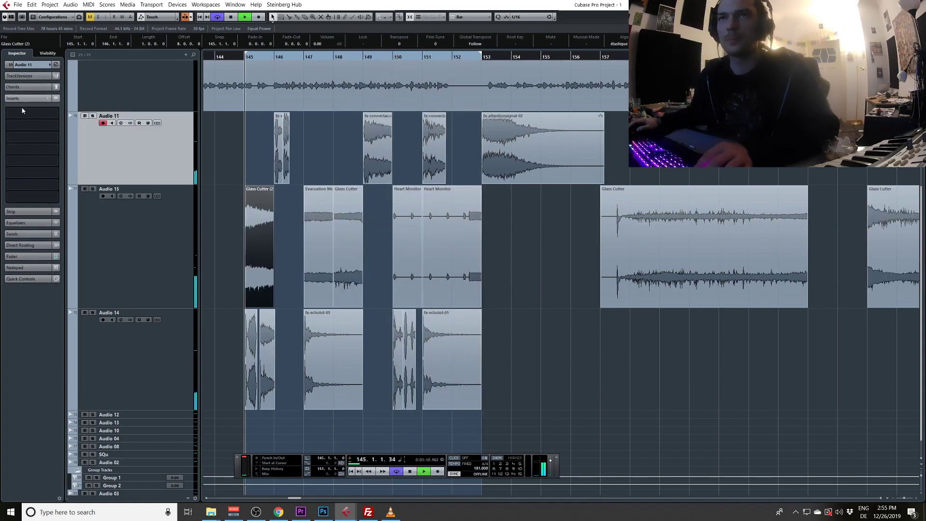
left_click(22, 112)
type("room")
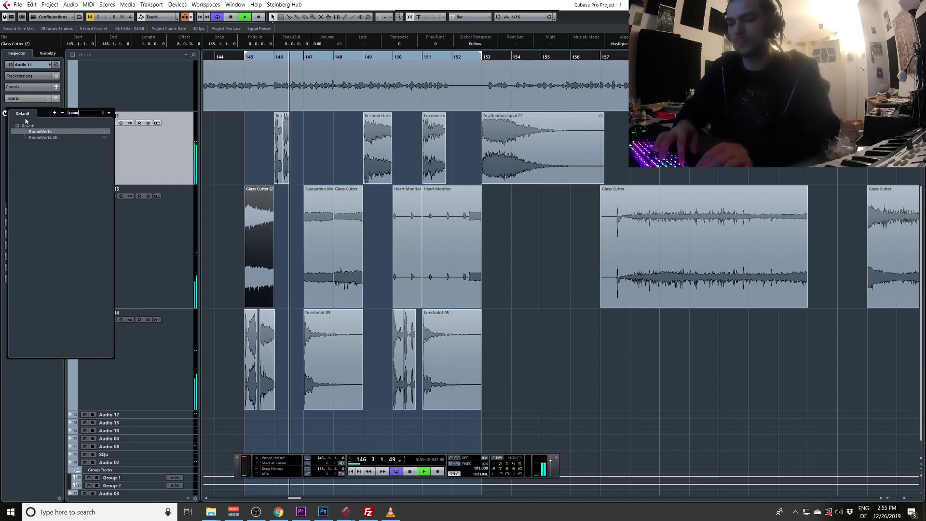
key("Return")
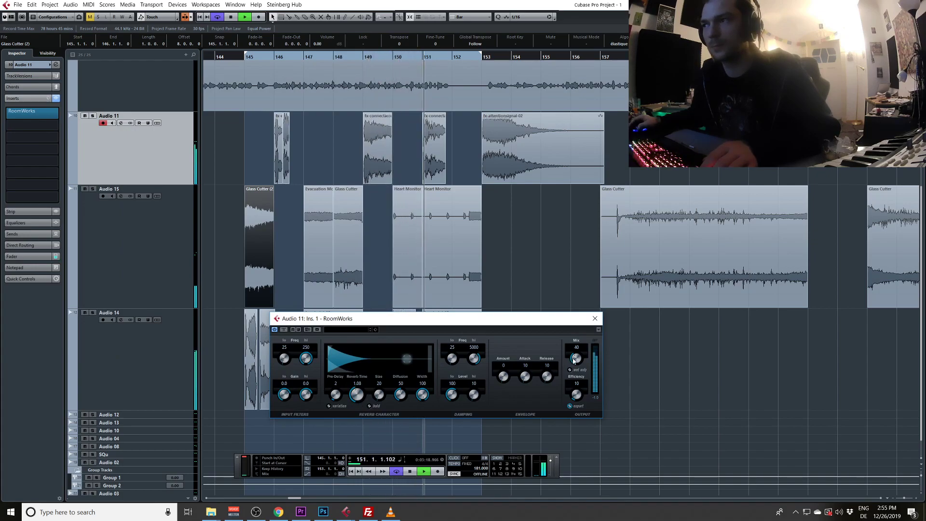
left_click(595, 318)
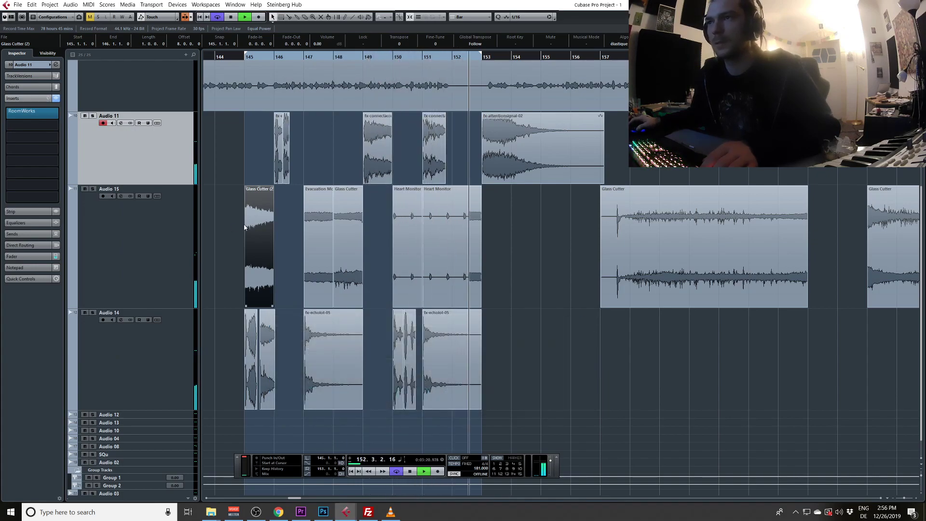
Move the second switchdouble clip on Audio 14 one bar later, to the third beat of bar 146
left_click(136, 267)
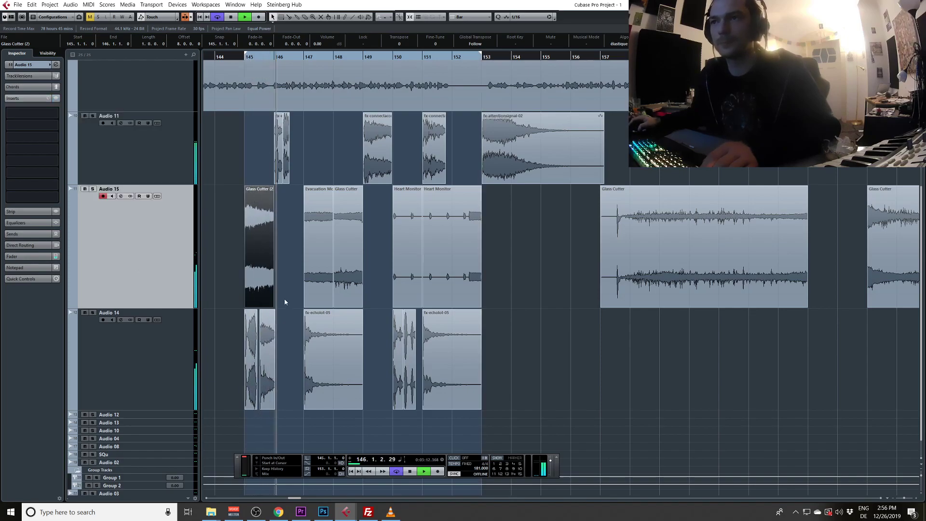
left_click(265, 351)
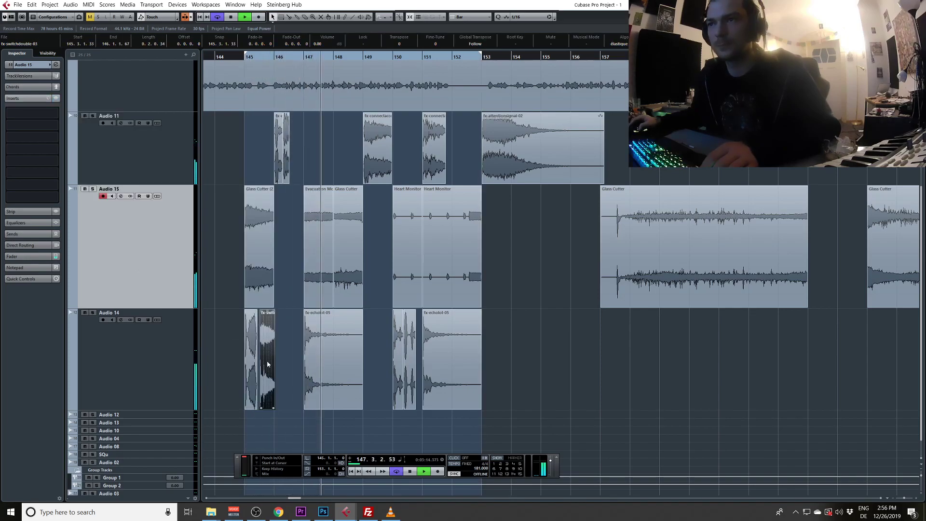
left_click_drag(272, 347, 300, 348)
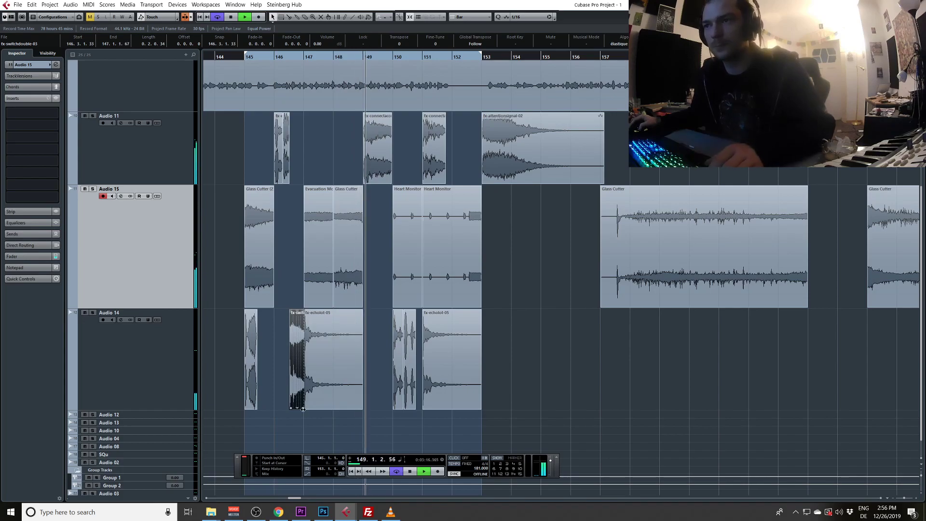
Split the Rick and Morty clip on the RICK GURKE track at bar 153 and slip the audio inside the part before the cut
left_click_drag(394, 165, 408, 251)
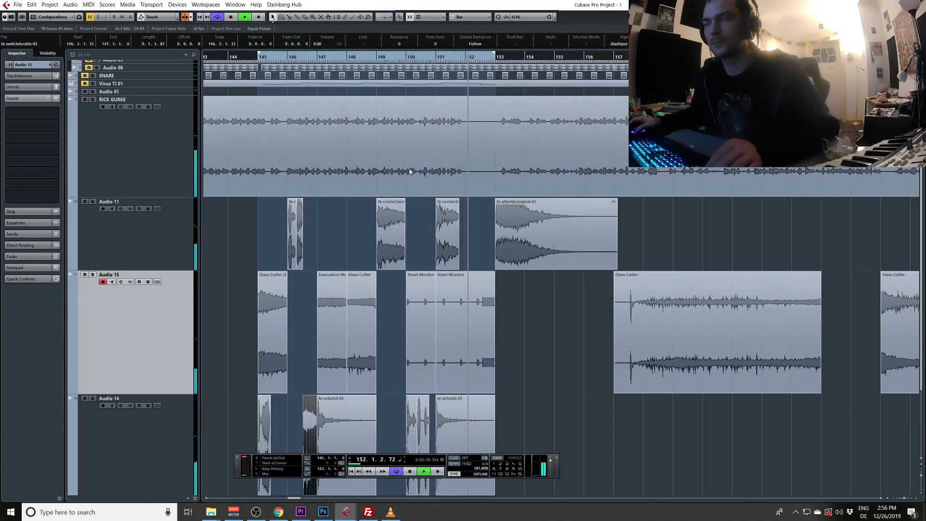
left_click(412, 128)
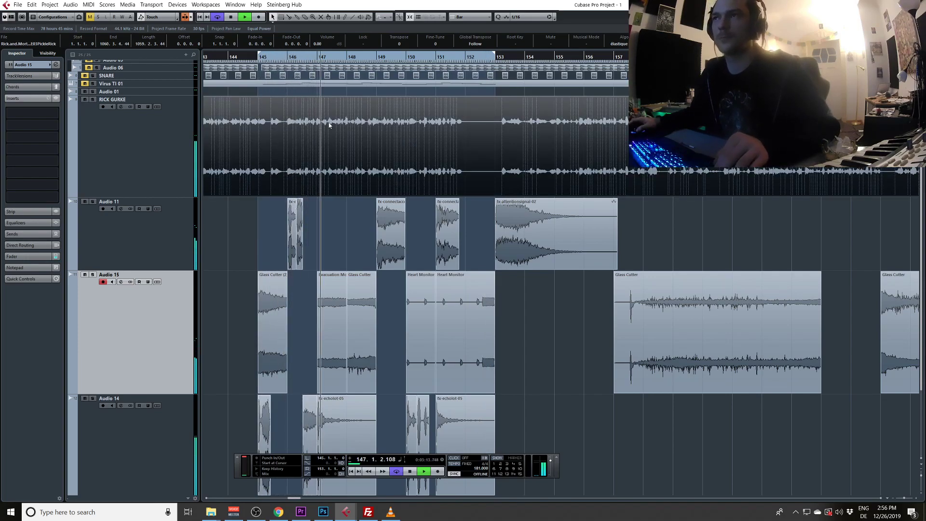
left_click(490, 137)
left_click_drag(430, 148, 330, 158)
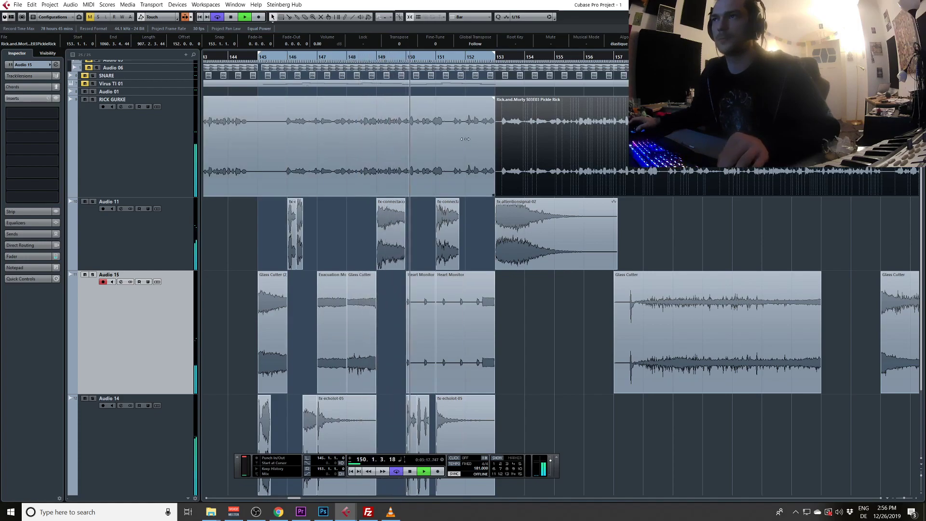
Split the Rick and Morty clip on the RICK GURKE track at bar 151 and delete the part before the cut
left_click_drag(457, 139, 451, 139)
left_click(440, 138, "alt")
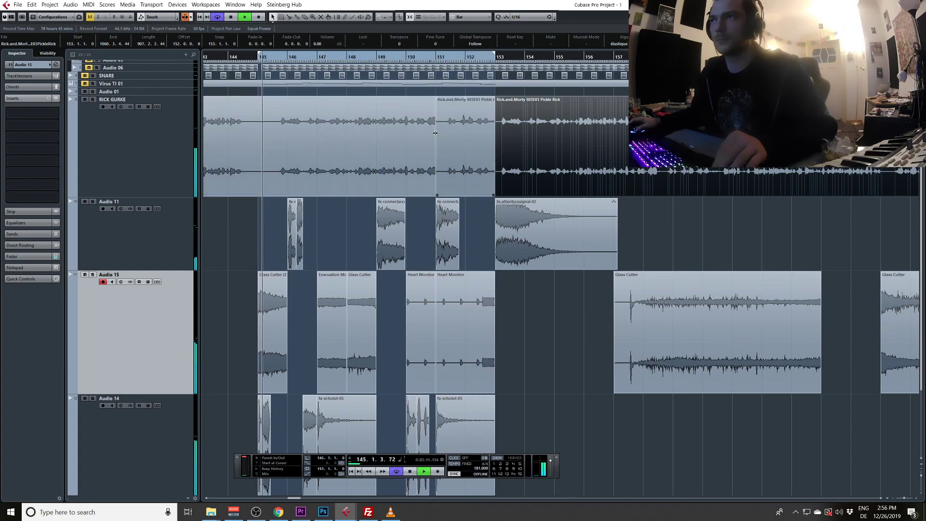
left_click(432, 152)
key("Delete")
left_click(589, 169)
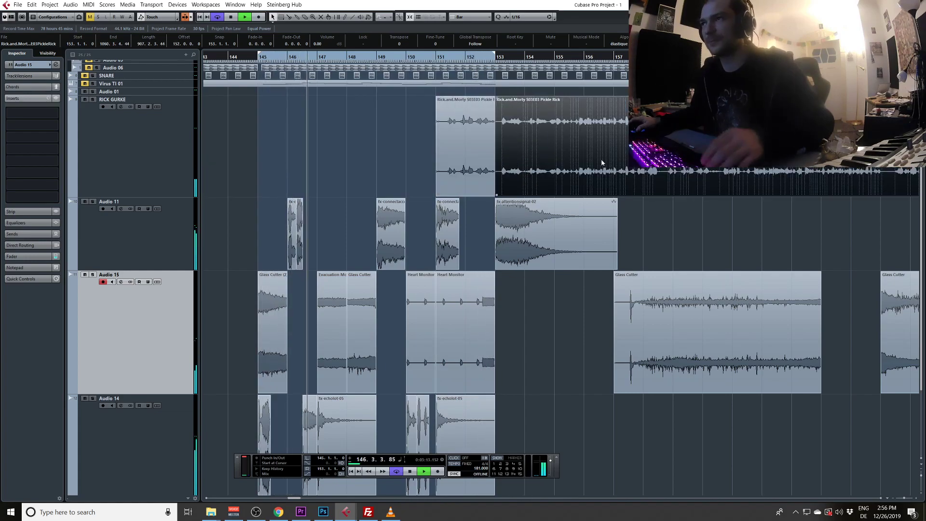
Split the Rick and Morty clip at bars 158 and 159 and move the one-bar piece to bar 148
left_click(644, 152, "alt")
left_click(672, 152, "alt")
left_click_drag(656, 150, 356, 150)
key("ctrl+d")
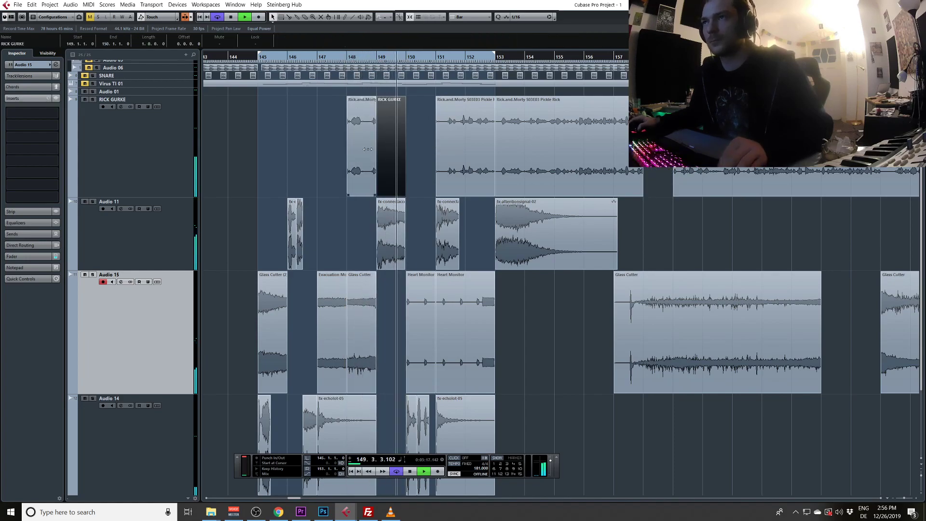
key("Delete")
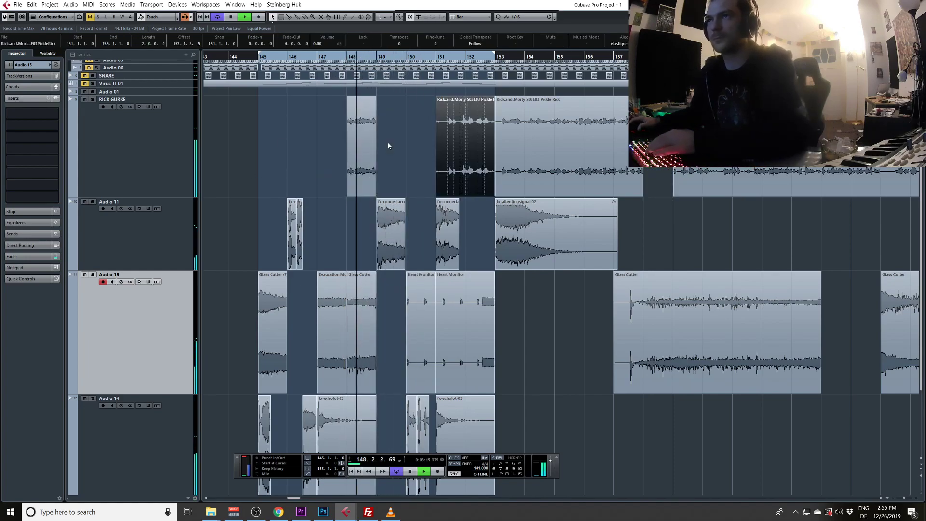
Extend the bar 148 Rick and Morty clip to four bars starting at bar 145 and increase the RICK GURKE track height
left_click_drag(374, 195, 462, 195)
left_click_drag(420, 166, 330, 157)
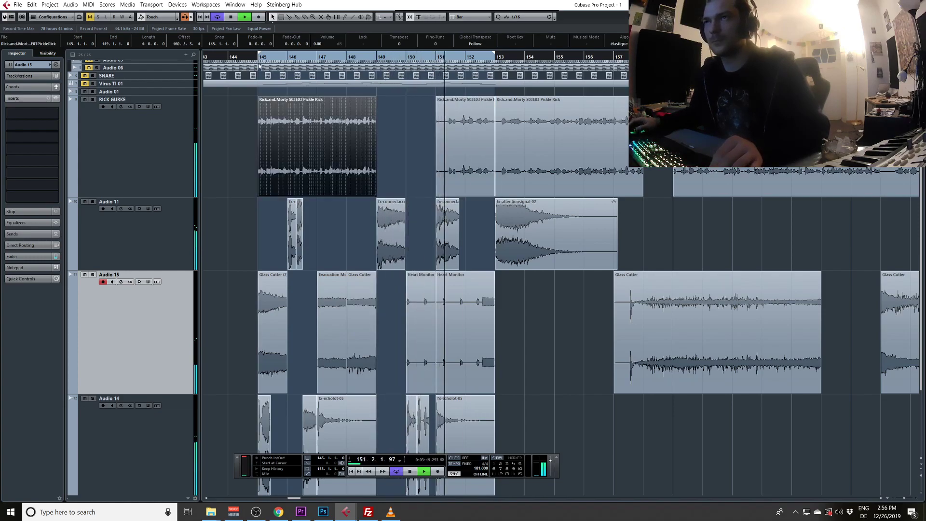
left_click(160, 195)
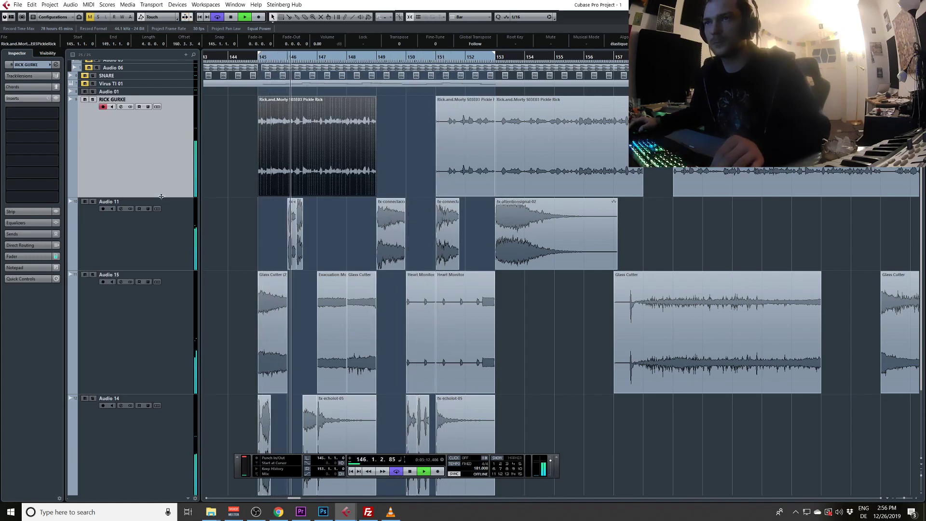
left_click_drag(164, 230, 164, 233)
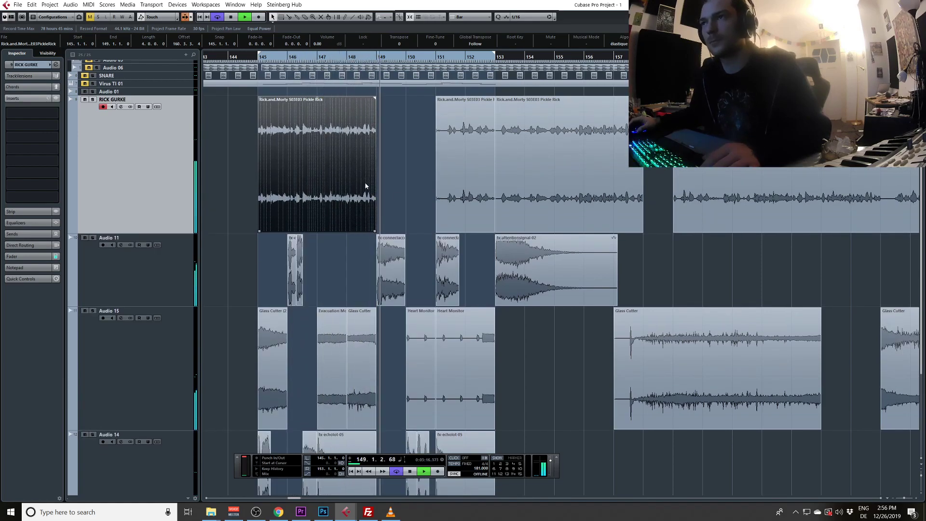
Extend the Rick and Morty clip at bar 145 slightly past bar 149 and trim the end of the bar 151 clip to before bar 153
left_click_drag(374, 231, 379, 231)
left_click(438, 210)
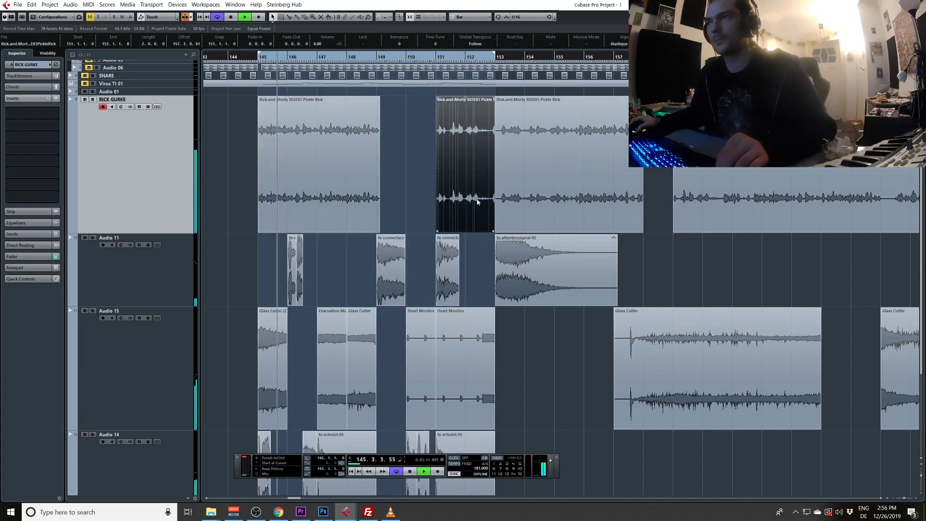
left_click_drag(493, 231, 485, 233)
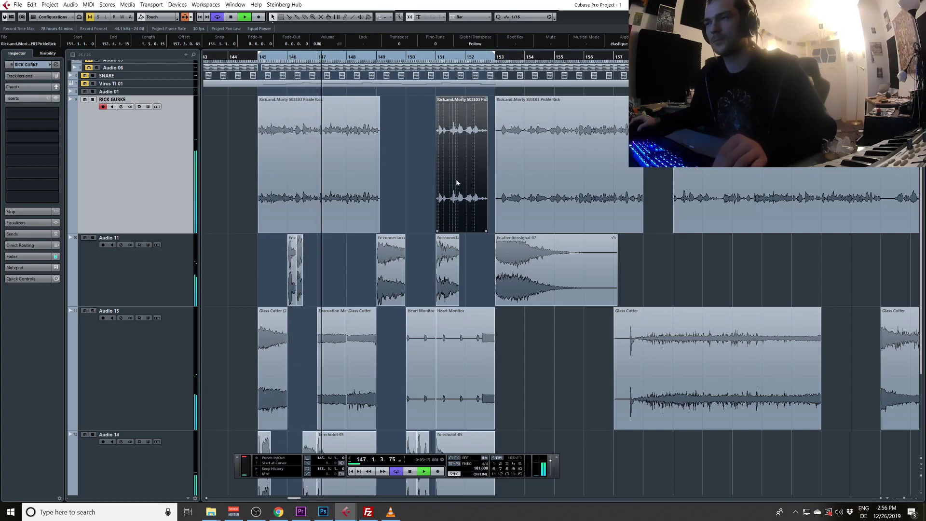
left_click_drag(279, 177, 487, 164)
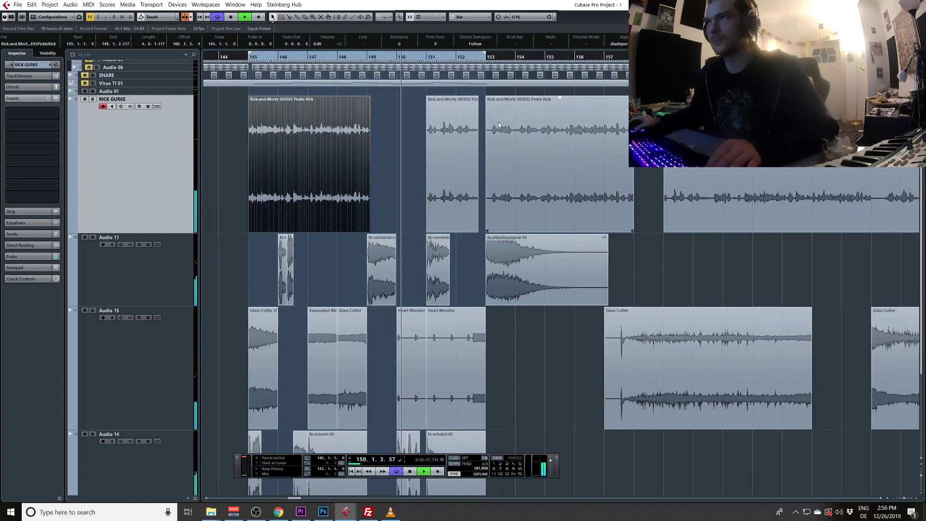
Move the fx-attentionsignal-02 clip on Audio 11 from bar 153 to bar 161
scroll(499, 195, "up", 3)
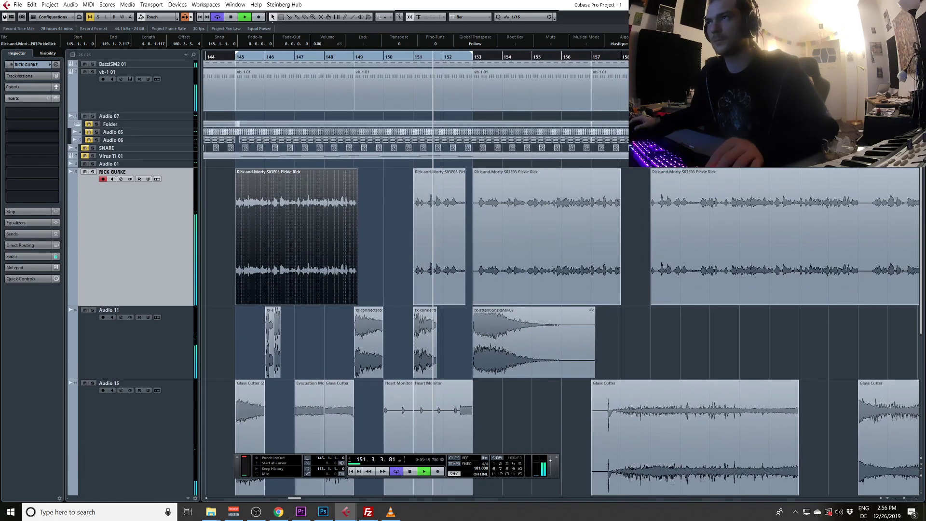
left_click(501, 258)
scroll(461, 205, "down", 2)
left_click_drag(461, 263, 699, 263)
scroll(434, 234, "up", 2)
Split the Rick and Morty clip at bar 156 and delete the part between bars 153 and 156
left_click(414, 263)
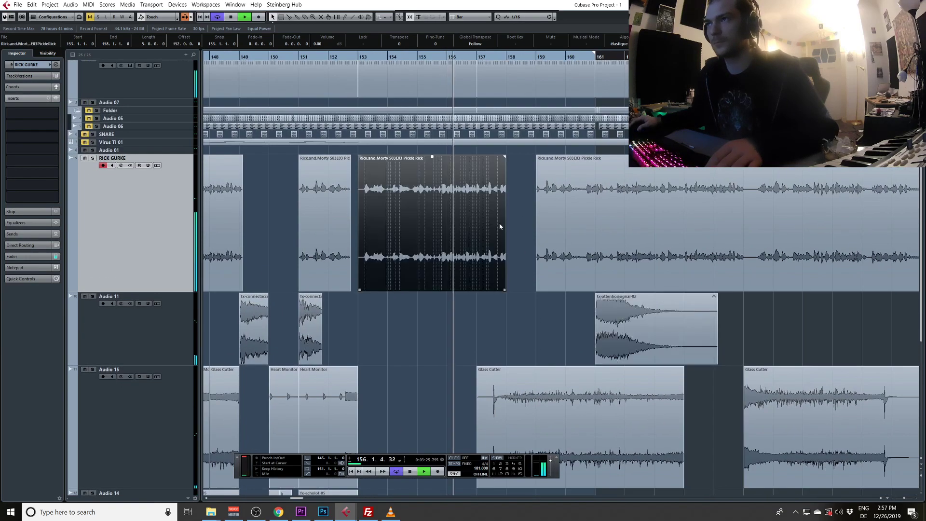
left_click(451, 57)
left_click(456, 200, "alt")
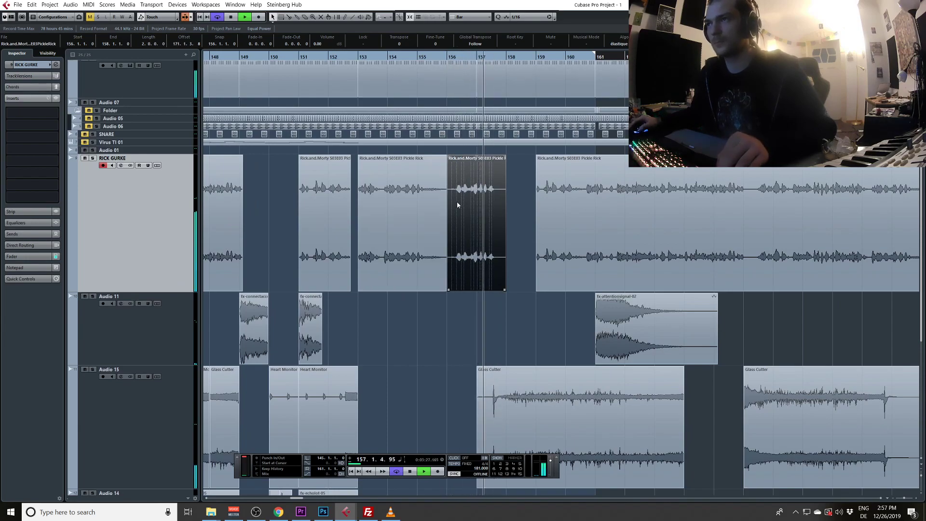
left_click(404, 200)
key("Delete")
Move the long Rick and Morty clip to bar 164 and the two-bar clip at bar 156 to bar 159
left_click_drag(564, 199, 712, 207)
left_click(474, 192)
left_click_drag(474, 192, 788, 149)
Delete the clips in the Folder, Audio 05, Audio 06 and SNARE tracks between bars 145 and 161 and unmute those tracks
left_click(374, 126)
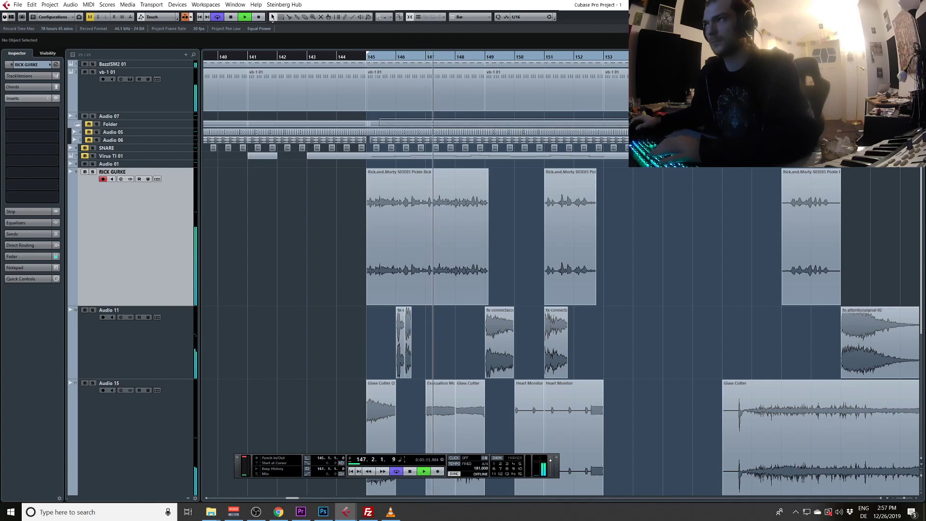
key("Delete")
scroll(588, 120, "right", 4)
left_click_drag(248, 143, 719, 148)
key("Delete")
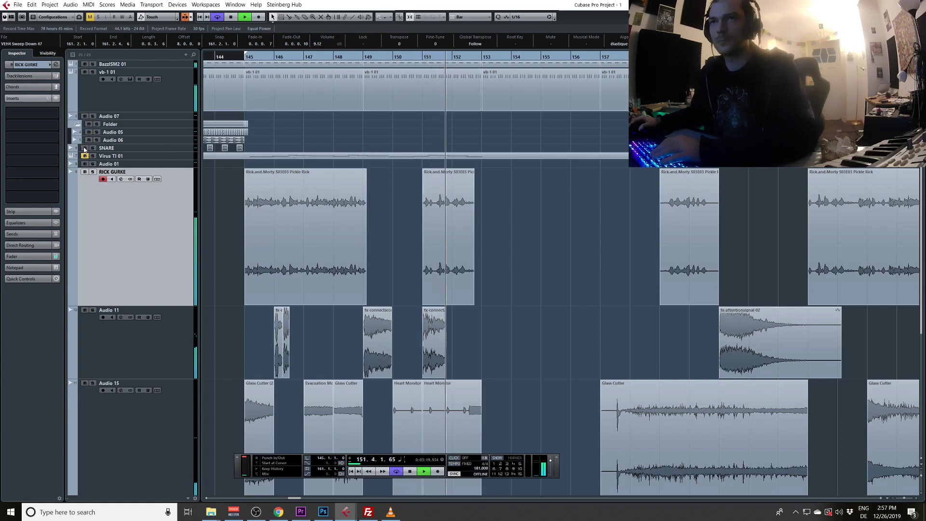
Set the loop range to bars 161 through 169 and start playback shortly before bar 161
left_click(712, 56)
scroll(576, 109, "right", 12)
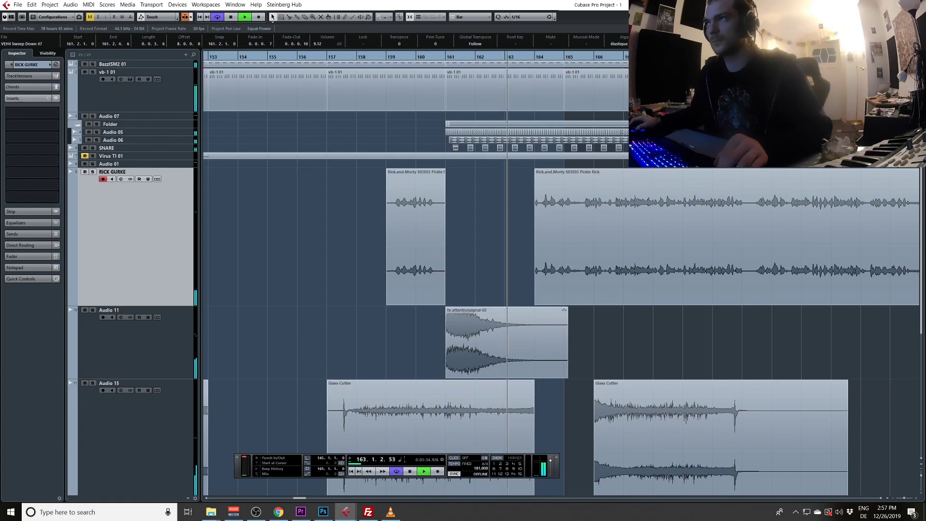
left_click(683, 57, "alt")
left_click(446, 57, "ctrl")
left_click_drag(449, 62, 396, 59)
left_click(397, 58)
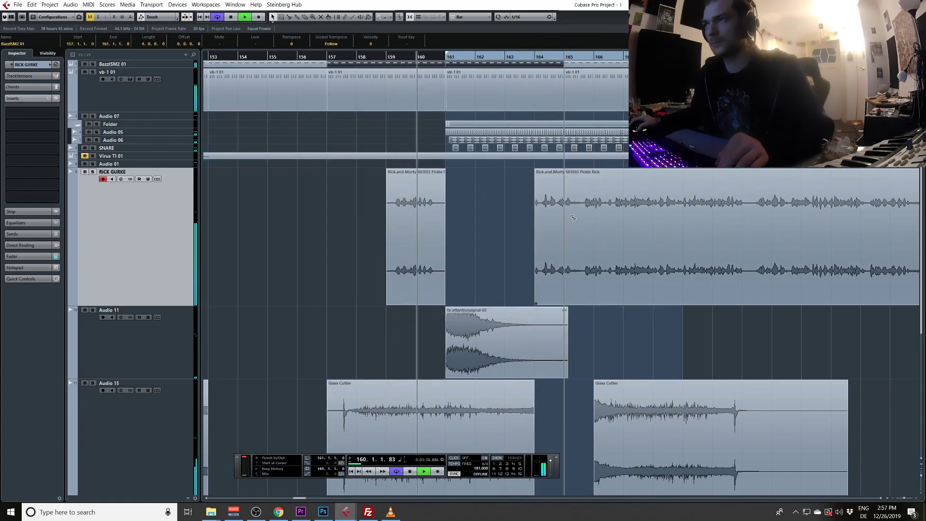
Cut the Rick and Morty clip at bar 166, place its trimmed first part at bar 163, and shorten the bar 157 BazzISM2 01 part to end in bar 160
left_click(583, 235)
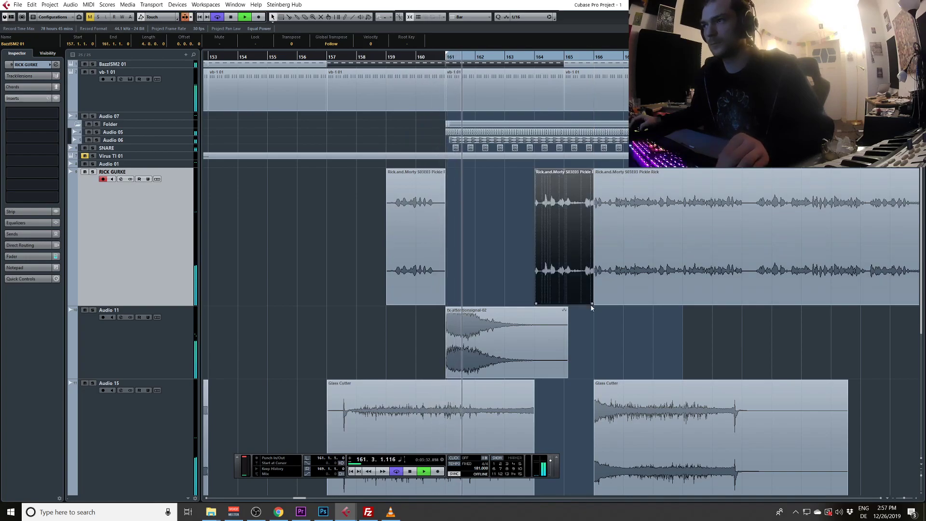
left_click_drag(591, 303, 540, 284)
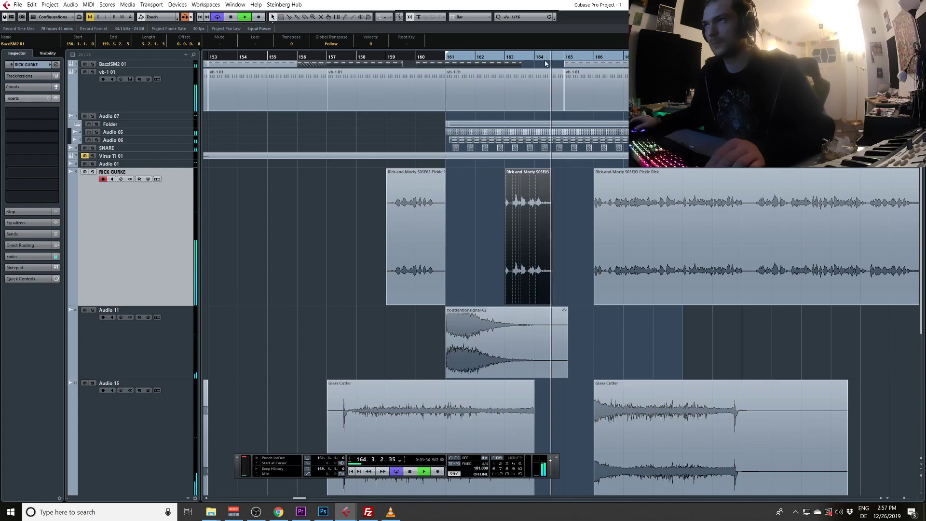
left_click(502, 65)
left_click_drag(502, 64, 377, 67)
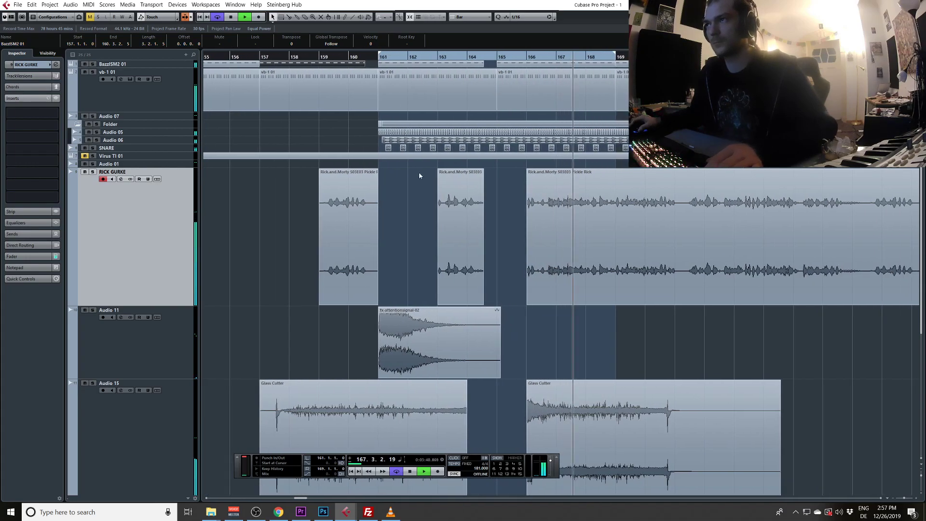
Shift the long Rick and Morty clip earlier to start at bar 127 and split it at bars 163 and 167
left_click(644, 192)
left_click_drag(822, 230, 471, 237)
left_click_drag(734, 222, 441, 233)
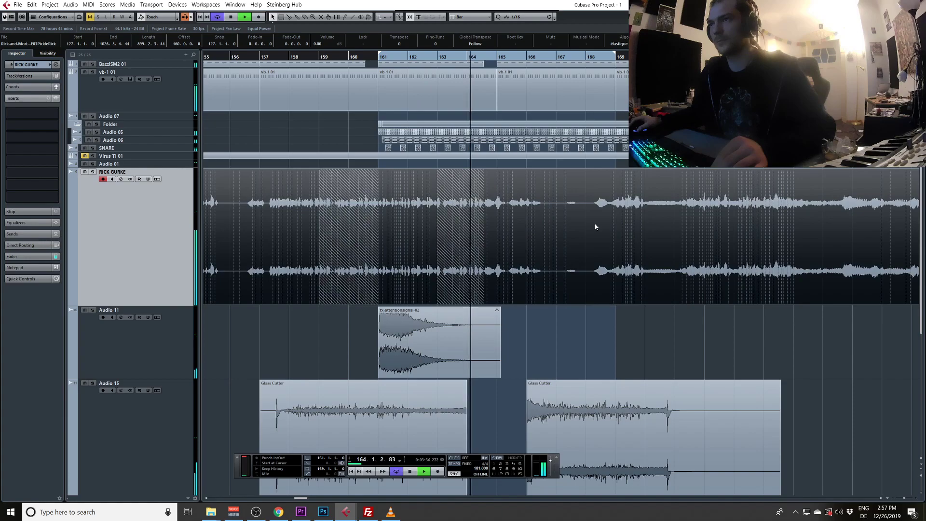
left_click(437, 219)
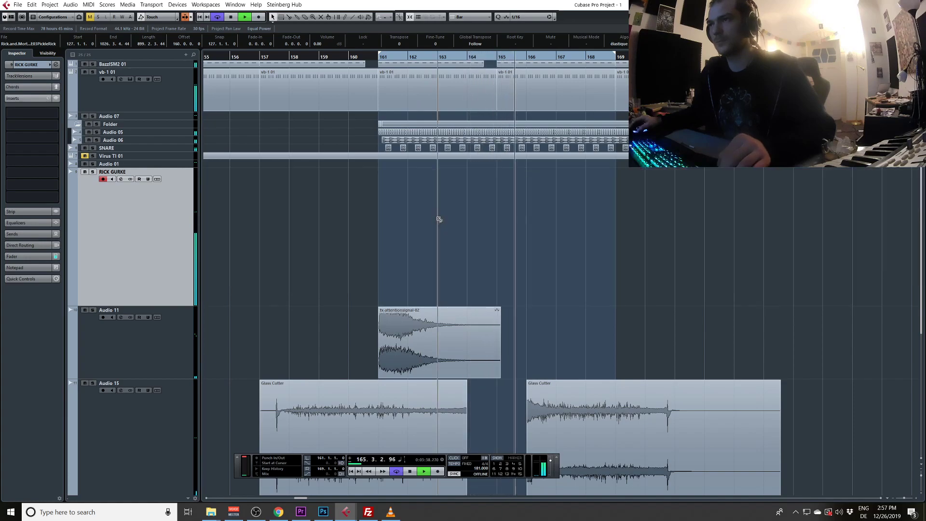
left_click(556, 221, "alt")
Delete the Rick and Morty parts on both sides of the four-bar section and move that section to bar 167
left_click(414, 247)
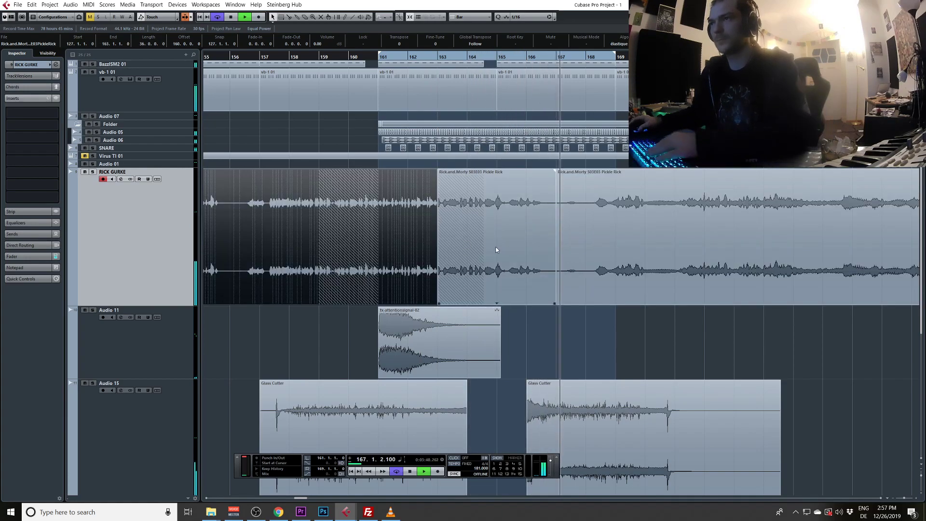
key("Delete")
left_click(598, 227)
key("Delete")
left_click(495, 218)
left_click_drag(494, 220, 597, 224)
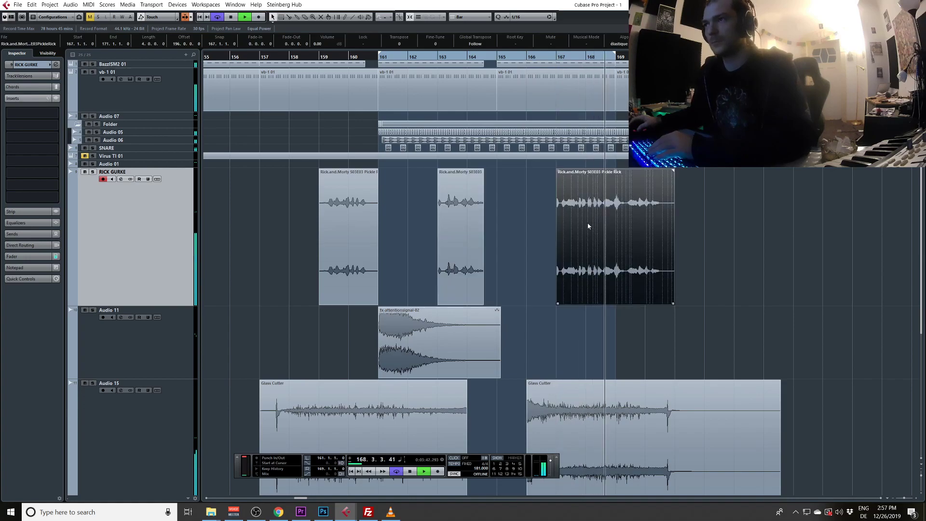
Move the short Rick and Morty clip from bar 163 to bar 156
left_click(446, 209)
left_click_drag(459, 224, 250, 222)
left_click(637, 222)
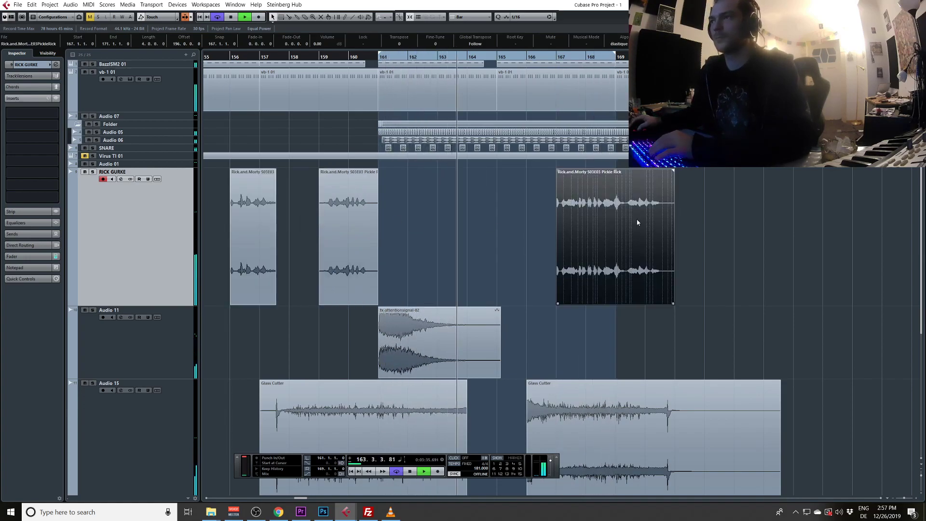
Extend the BazzISM2 01 part at bar 161 to four full bars, ending at bar 165
scroll(637, 223, "down", 5)
left_click(372, 248)
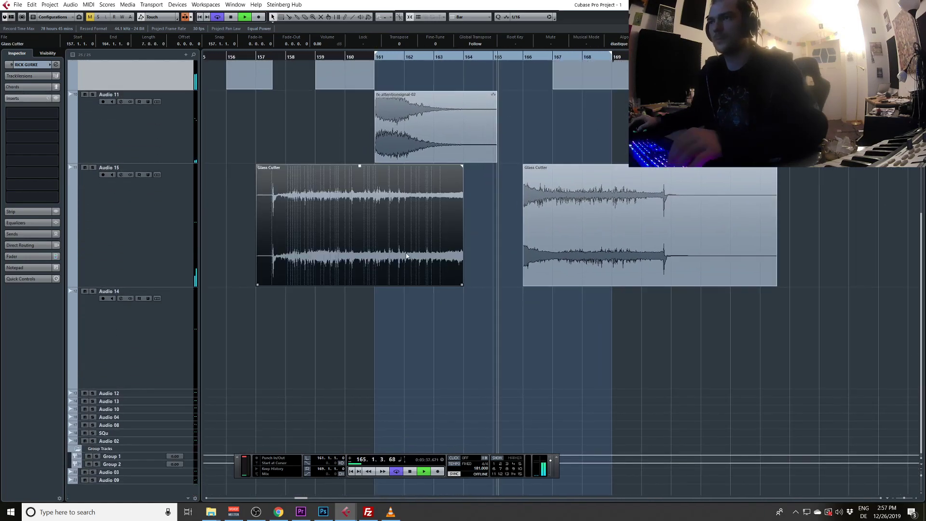
scroll(407, 256, "up", 5)
left_click(493, 65)
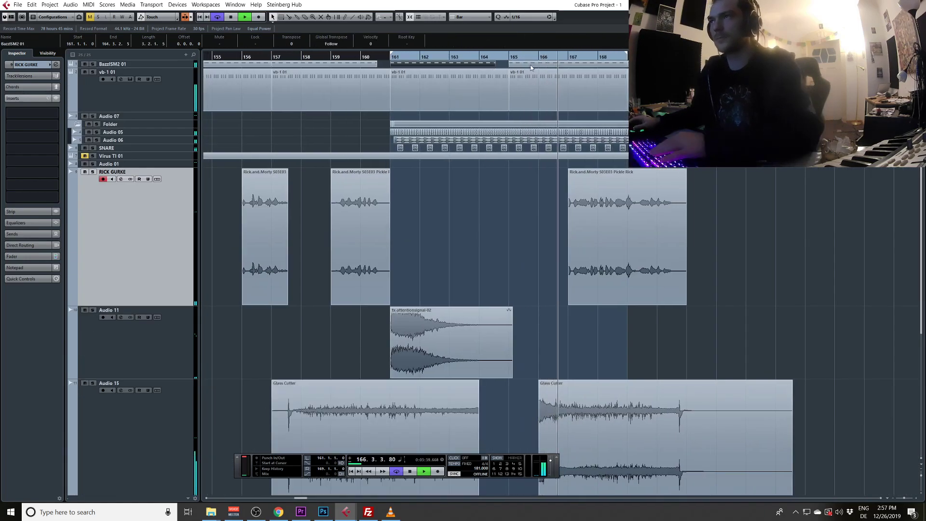
left_click_drag(469, 322, 589, 128)
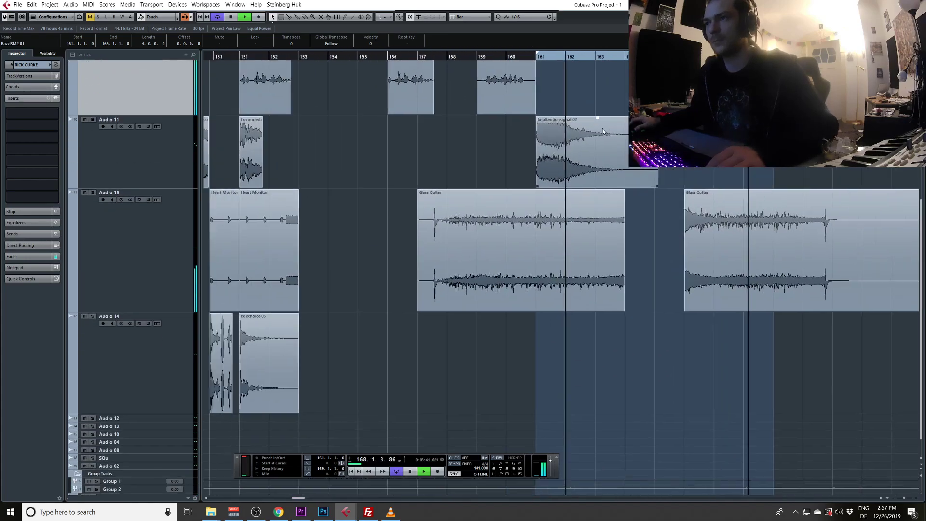
Set the loop range to bars 145 through 153 and play from bar 145
left_click_drag(436, 283, 634, 314)
left_click_drag(490, 221, 573, 313)
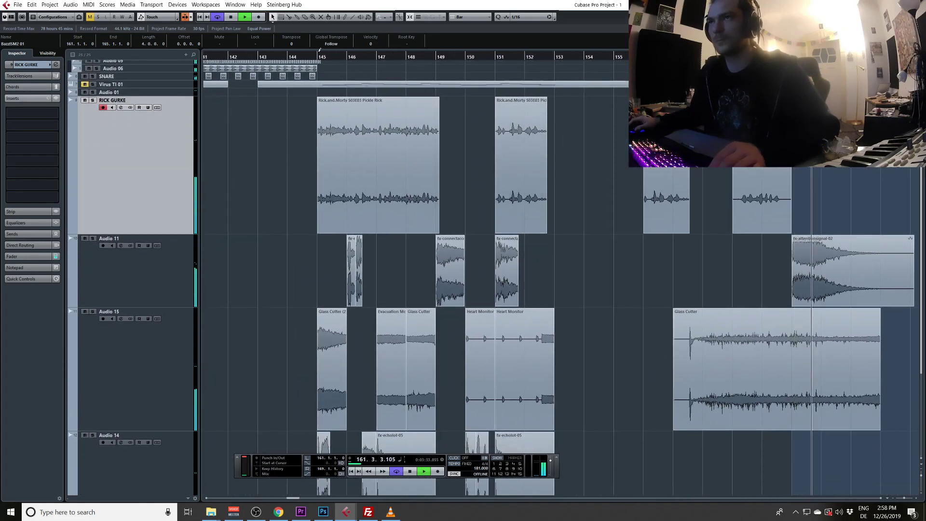
left_click(317, 57, "ctrl")
left_click(318, 57)
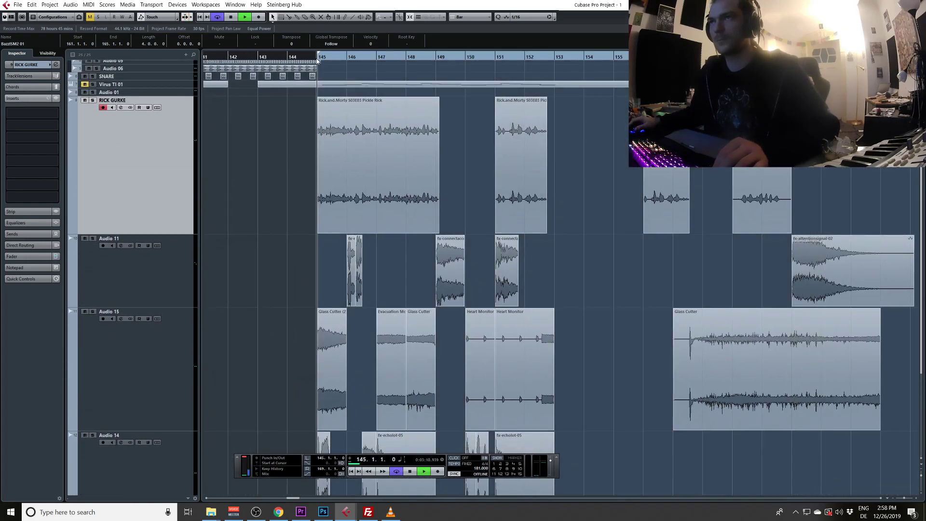
left_click(554, 57, "alt")
Delete the hi-hat clip on Audio 05 that extends past bar 145
left_click_drag(545, 126, 548, 199)
left_click_drag(415, 227, 421, 228)
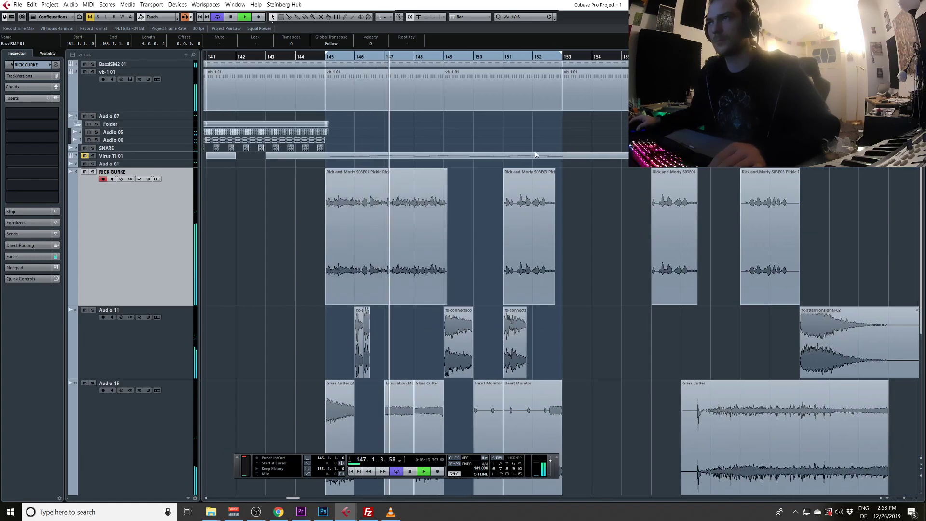
left_click_drag(337, 135, 326, 131)
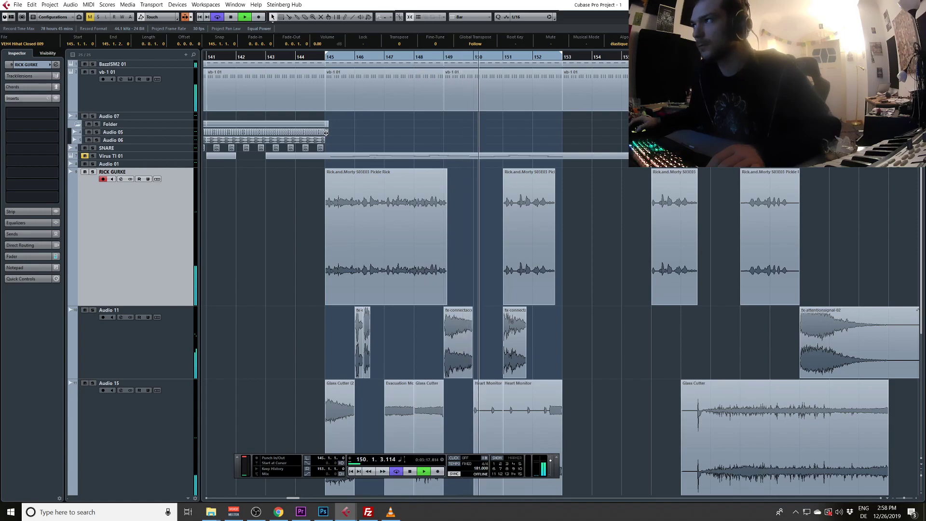
key("Delete")
Copy the Audio 05 and Audio 06 clips of bars 141 to 145 to bar 149
left_click_drag(331, 130, 412, 140)
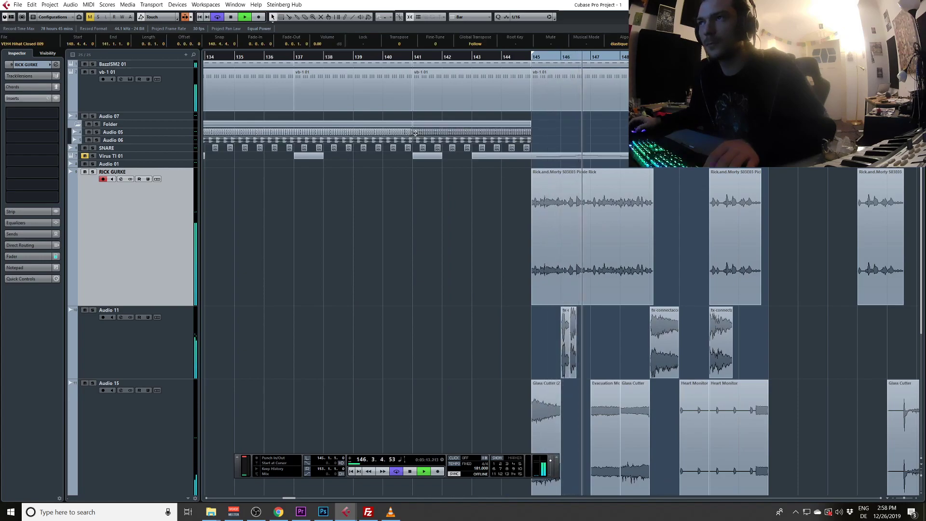
left_click(529, 138)
left_click_drag(414, 140, 414, 140)
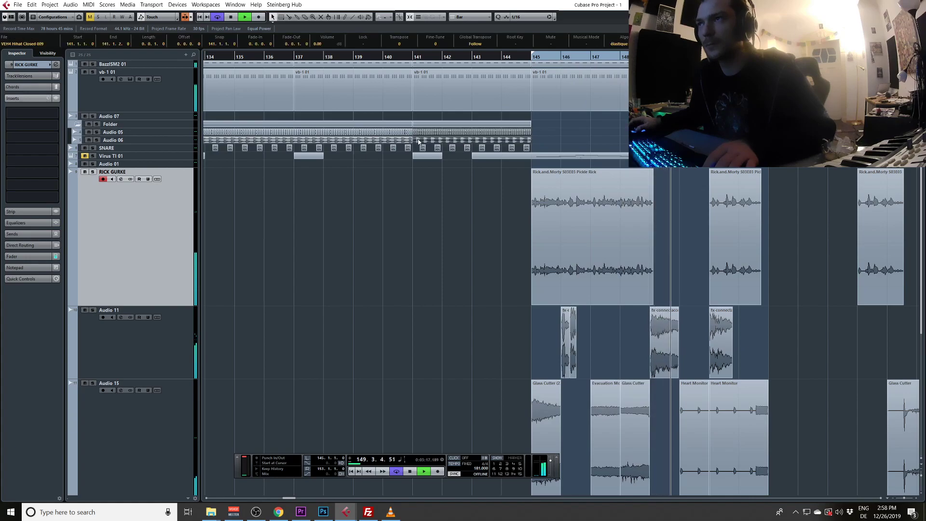
left_click(656, 140)
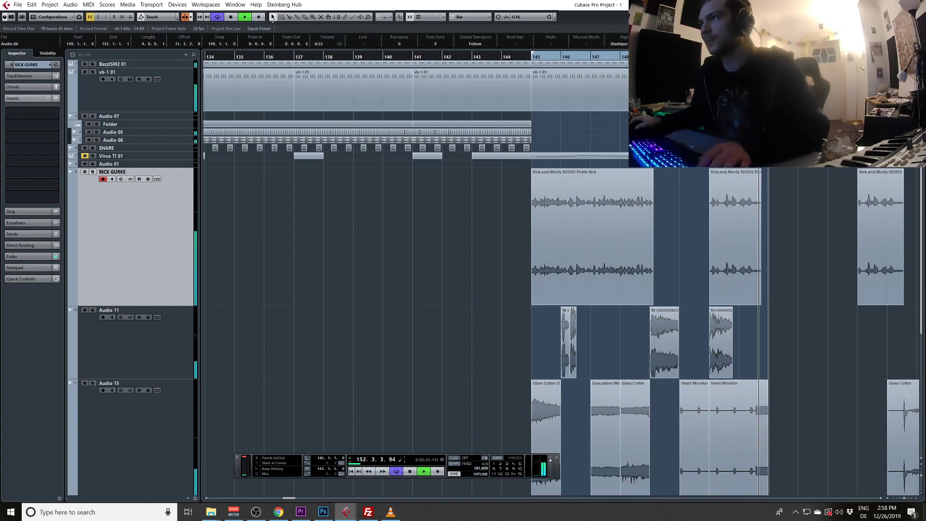
Copy the Audio 05 clip at bar 149 to bar 153 and set the loop range to bars 153 through 157
left_click(709, 132)
key("ctrl+s")
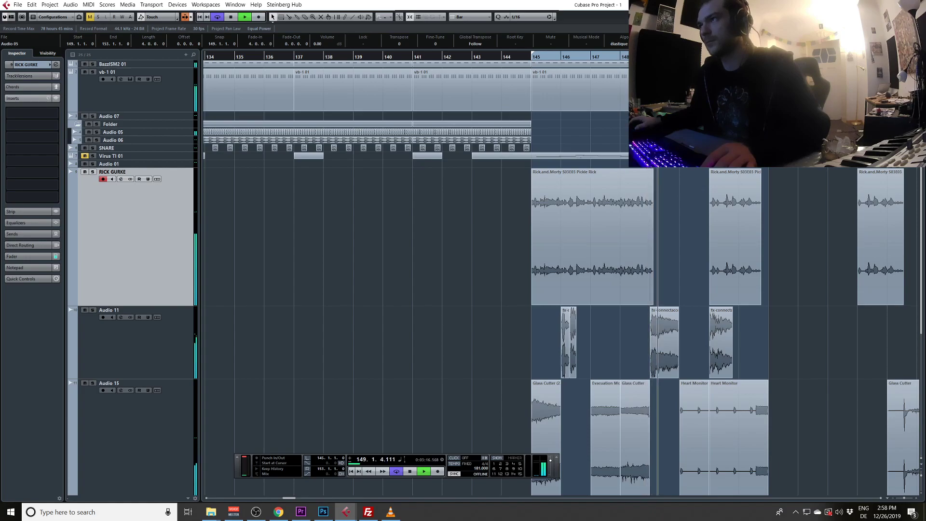
scroll(578, 154, "right", 5)
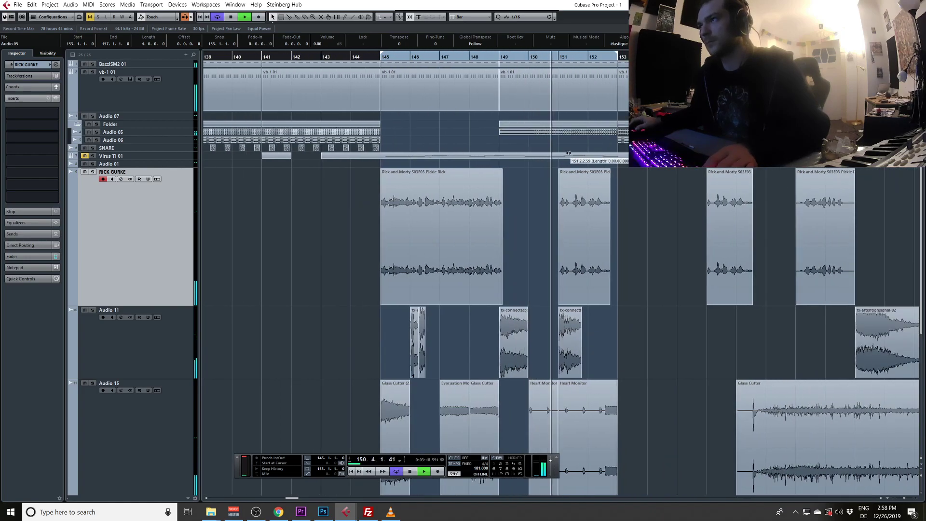
key("p")
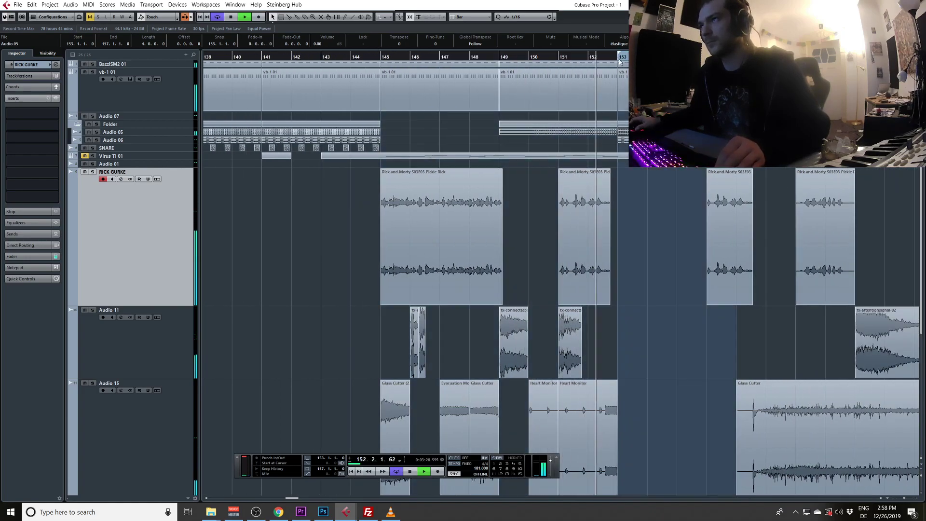
Move the Rick and Morty snippet at bar 156 on the RICK GURKE track to bar 157
left_click_drag(622, 141, 503, 152)
left_click(629, 207)
left_click_drag(598, 219, 452, 227)
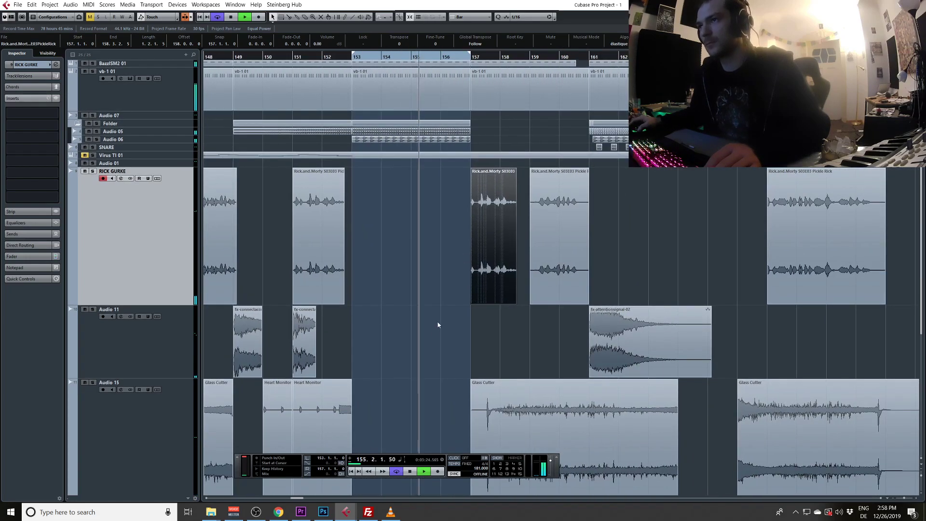
Try to move the fx attentionsignal-02 clip on Audio 11 from bar 161 to an earlier bar, and undo the move
left_click_drag(464, 371, 438, 151)
left_click_drag(634, 115, 361, 118)
key("ctrl+z")
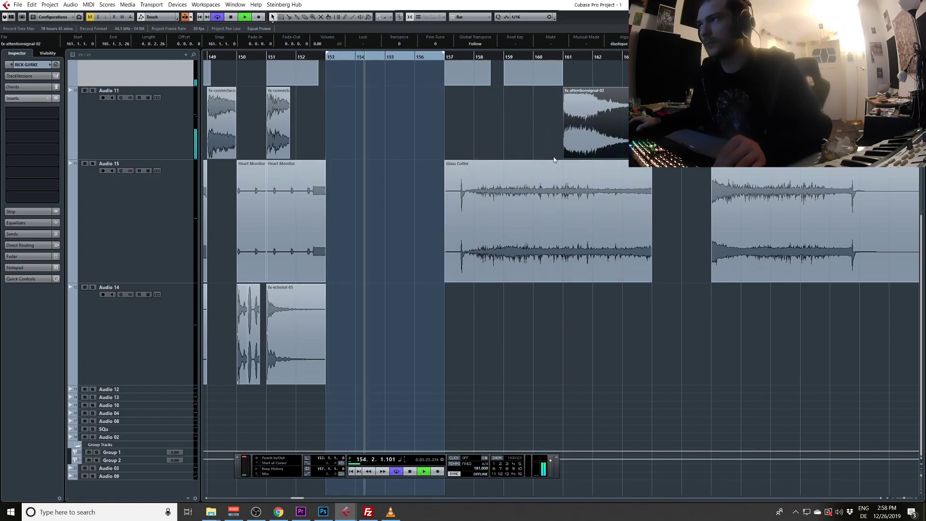
Move the Glass Cutter clip at bar 166 to bar 156, splitting its start into short pieces on a Beat grid
left_click_drag(739, 196, 433, 206)
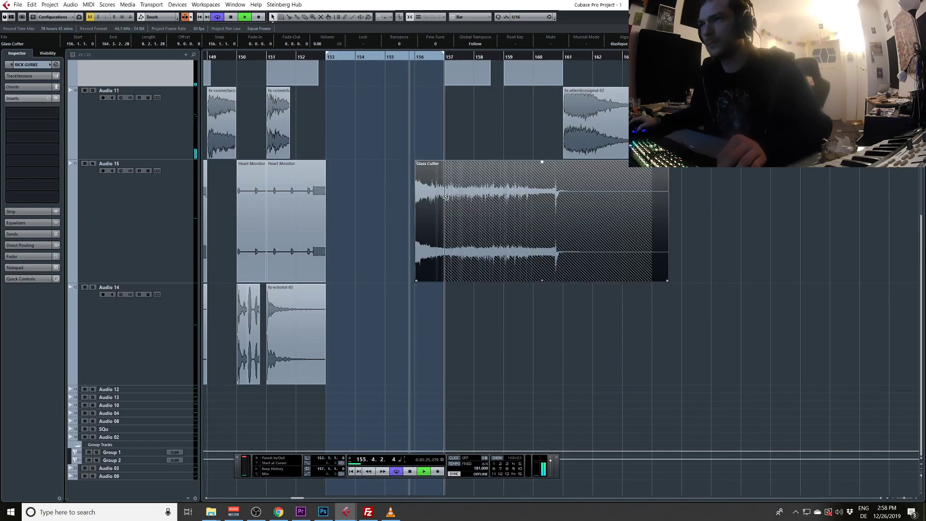
left_click(445, 197, "alt")
left_click(472, 18)
left_click(475, 35)
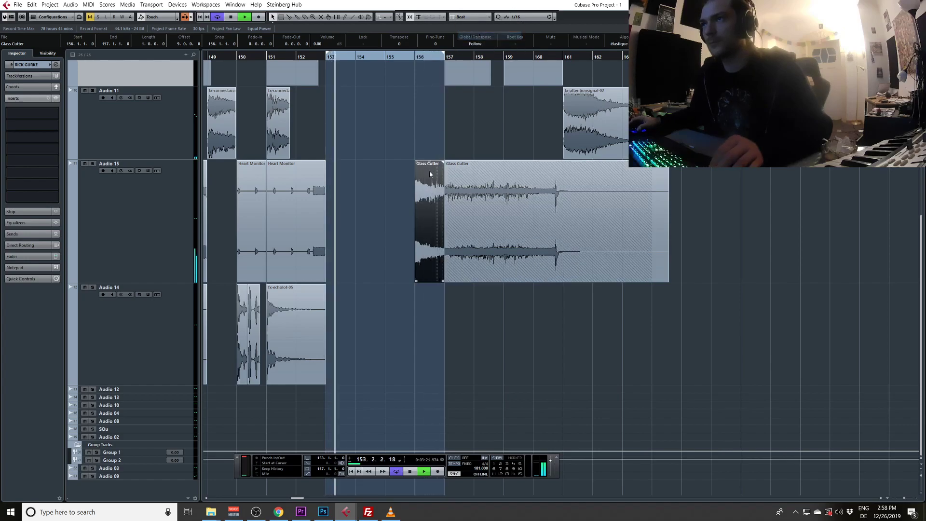
left_click(422, 193, "alt")
left_click_drag(433, 195, 441, 195)
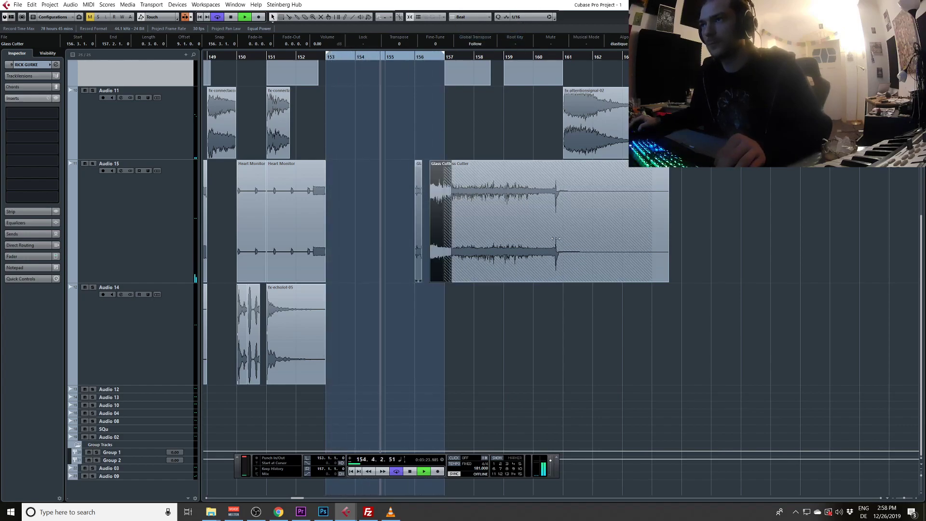
Delete the short Glass Cutter pieces ahead of bar 157 on Audio 15
left_click(420, 190)
left_click_drag(398, 180, 438, 203)
key("Delete")
left_click(471, 191)
key("Delete")
Start an audio import for Audio 15 and browse to Vengeance Effects Vol 1, folder 7 VFX Short Fills & Reverse
left_click(100, 222)
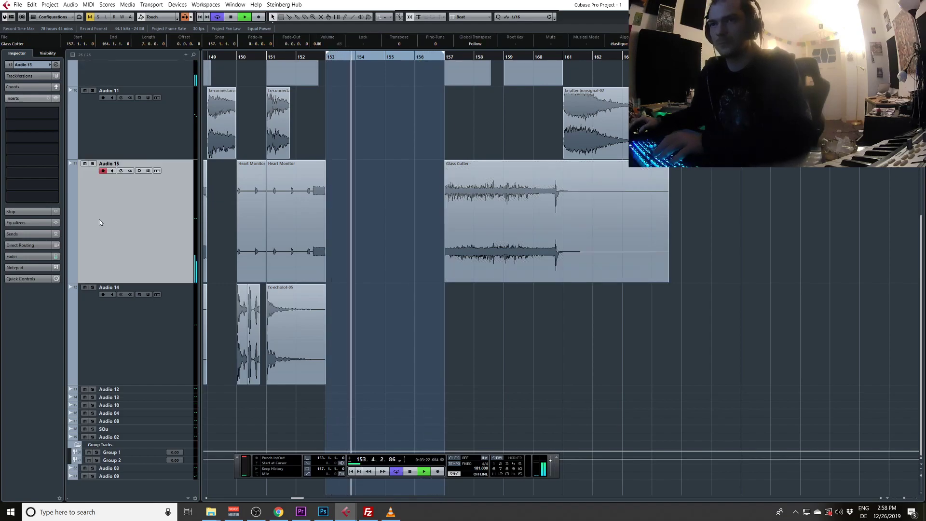
key("ctrl+i")
left_click(459, 126)
key("BackSpace")
key("BackSpace")
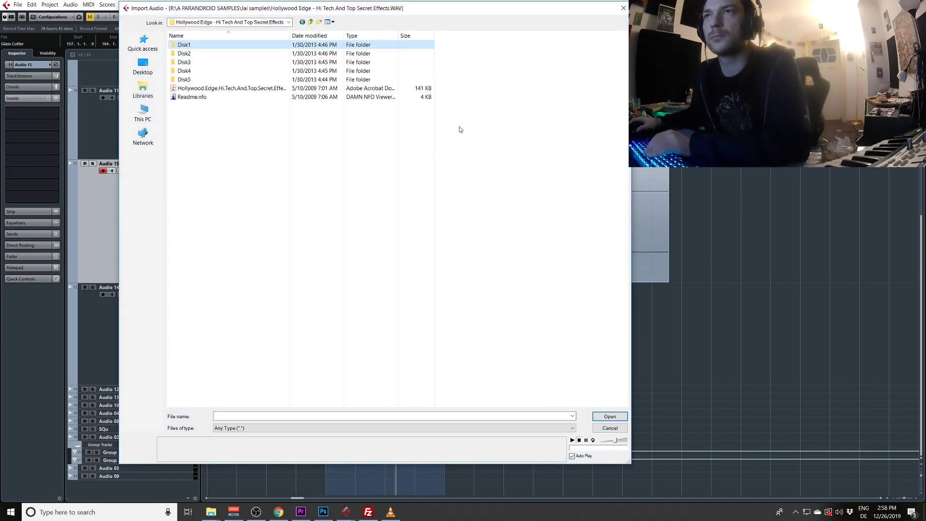
key("Return")
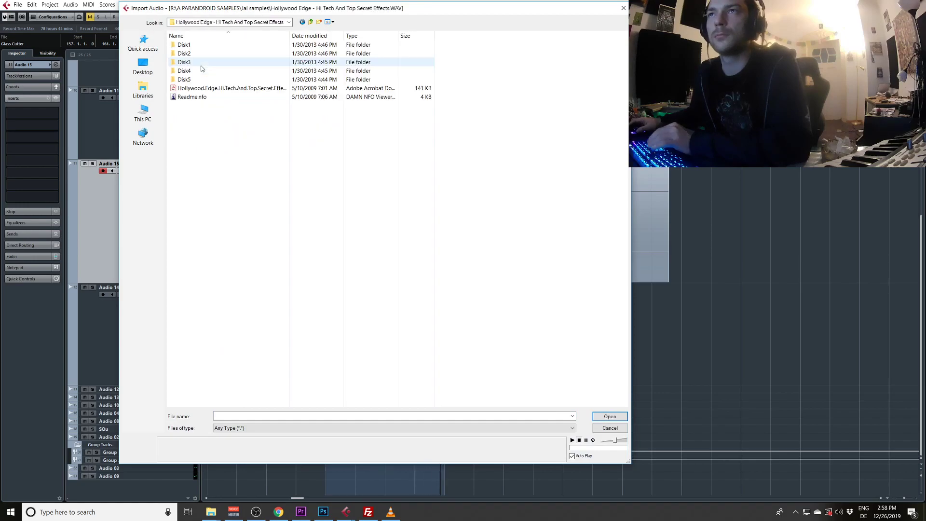
key("BackSpace")
double_click(201, 72)
double_click(206, 201)
double_click(195, 97)
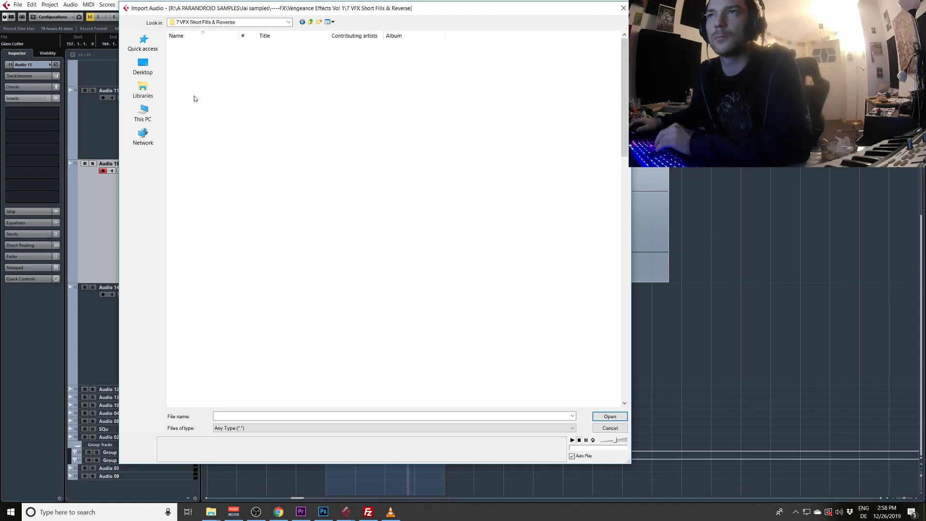
Audition the short fills and import five VFX1 Short Fills & Rev samples onto Audio 15, including #10AE, #10B3 and #10B4
left_click(201, 219)
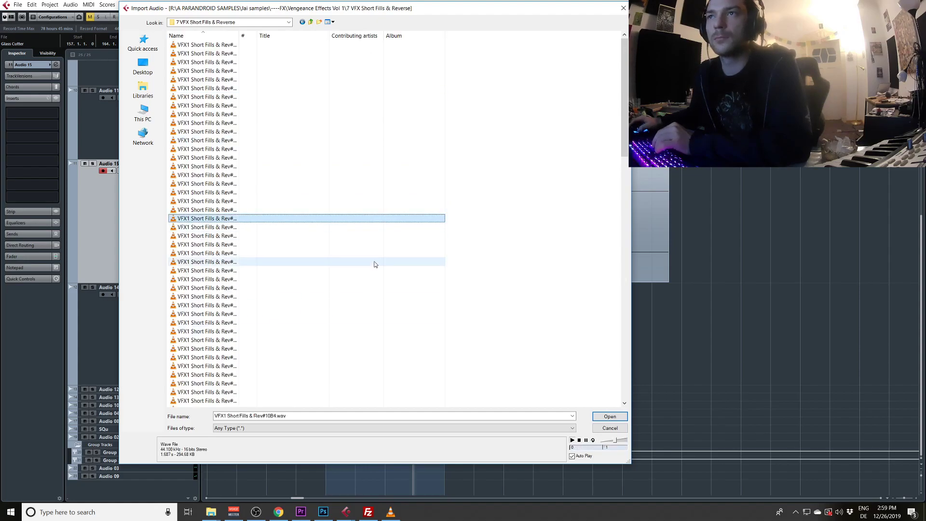
left_click(268, 298)
left_click(214, 210)
left_click(214, 218, "ctrl")
left_click(210, 202, "ctrl")
left_click(208, 167, "ctrl")
left_click(209, 203, "ctrl")
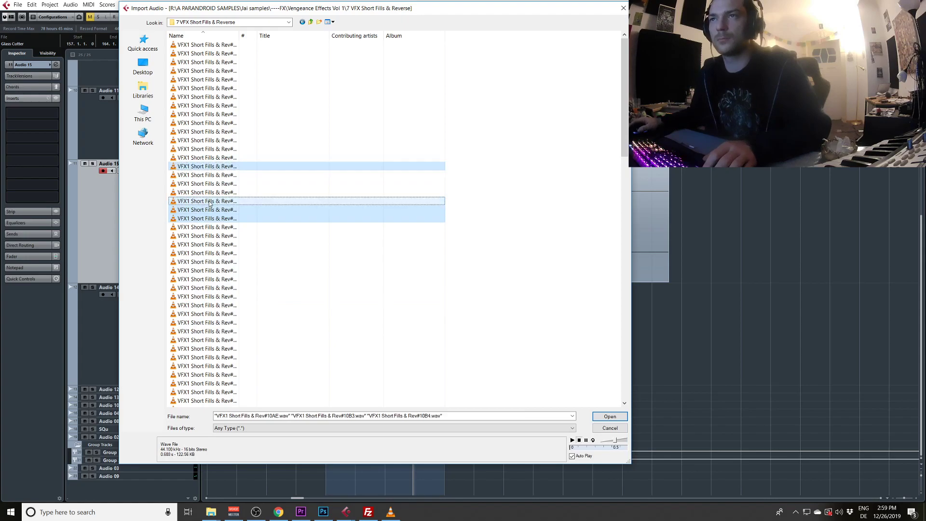
left_click(225, 341, "ctrl")
left_click(218, 367, "ctrl")
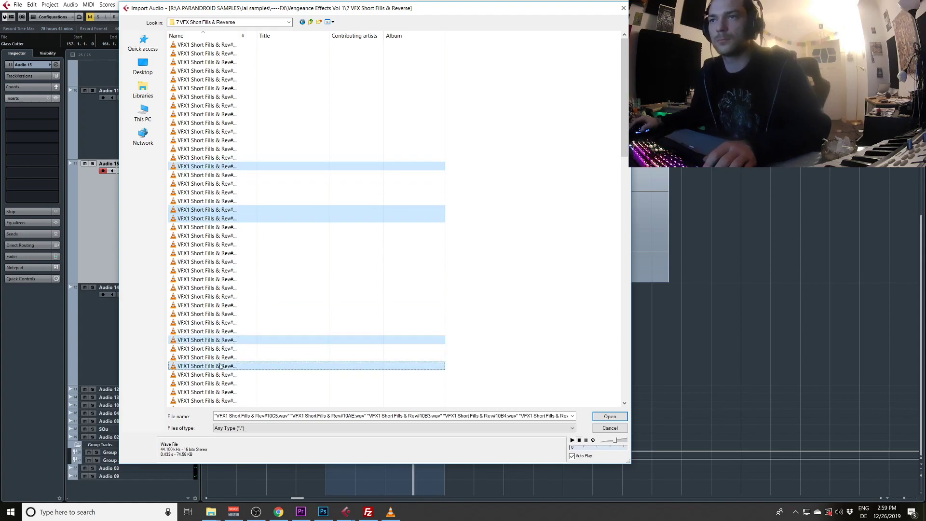
key("Return")
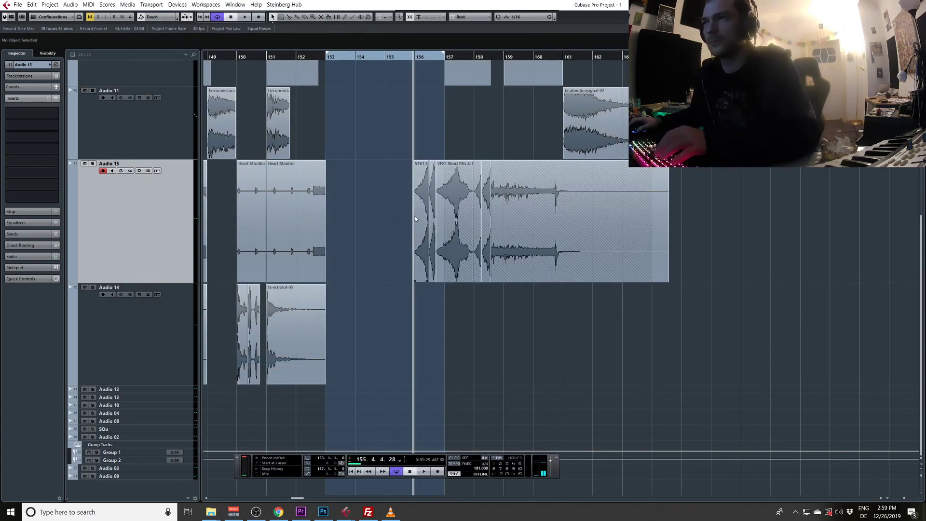
Place VFX1 Rev#10B4 on Audio 11 at bar 152 beat 2 and the first short VFX1 fill at bar 153 beat 3
key("space")
left_click_drag(428, 187, 385, 189)
left_click_drag(457, 188, 328, 110)
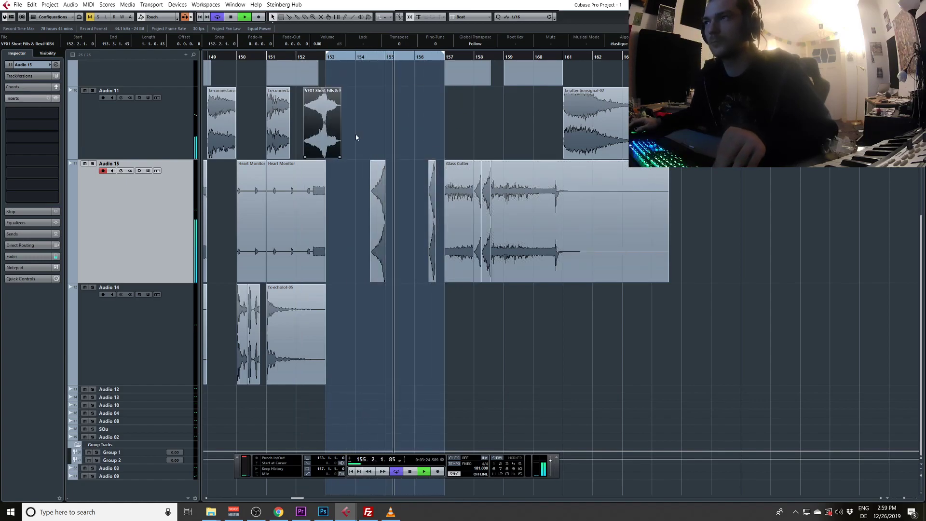
left_click(375, 194)
left_click_drag(375, 194, 346, 213)
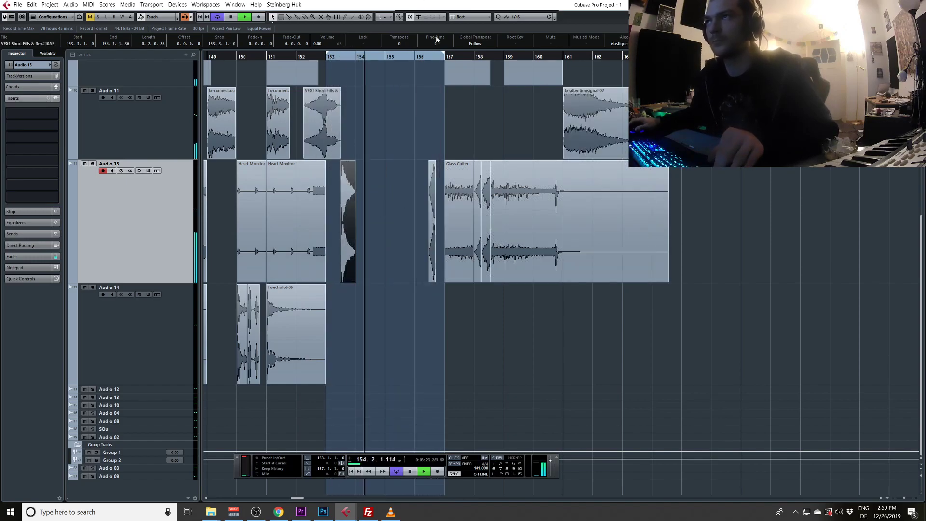
Set the grid to Use Quantize and cut the VFX1 fill at bar 153 beat 3 into two short back-to-back slices
left_click(355, 189, "alt")
left_click_drag(352, 276, 347, 273)
left_click(353, 281)
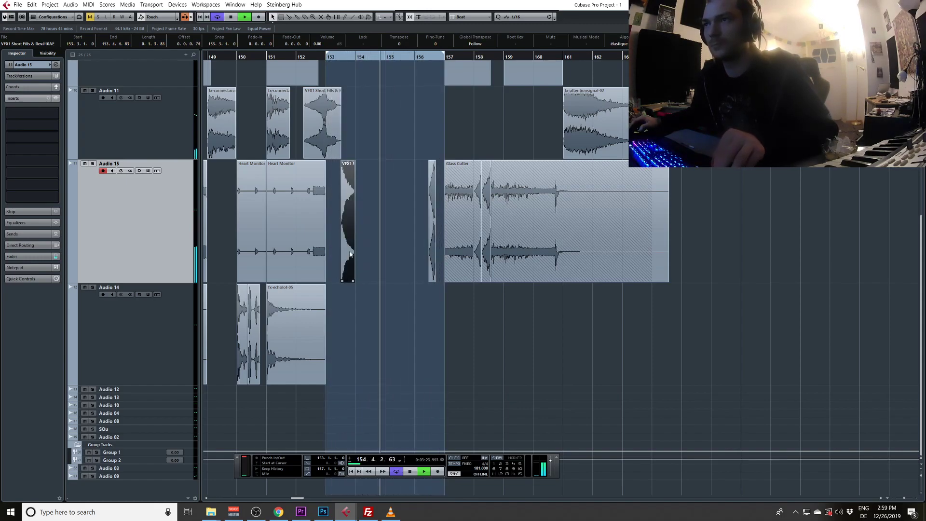
left_click(332, 62)
scroll(324, 76, "up", 3)
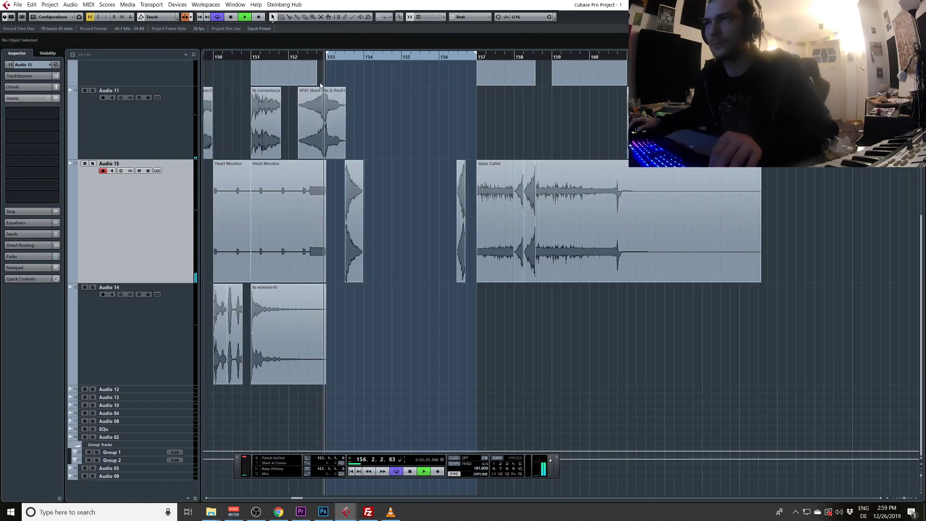
left_click(455, 22)
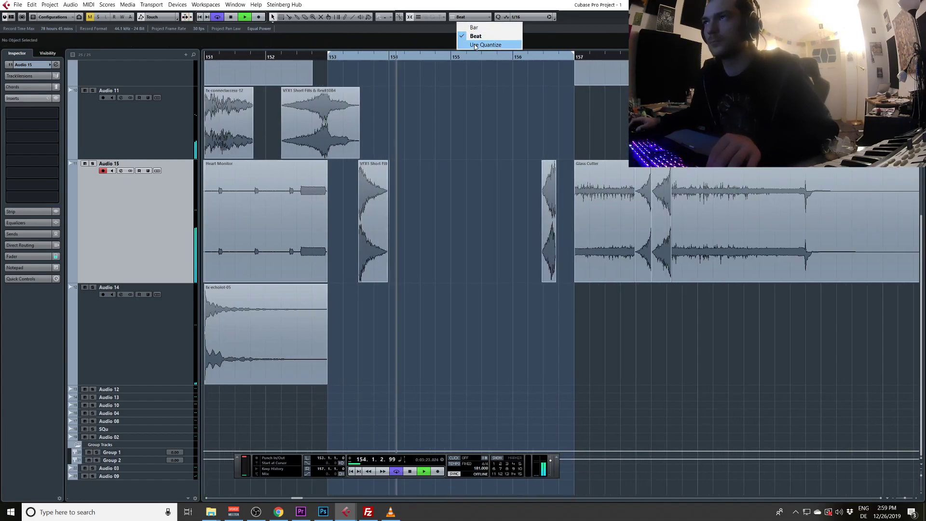
left_click(476, 44)
left_click(381, 248)
left_click_drag(386, 280, 364, 281)
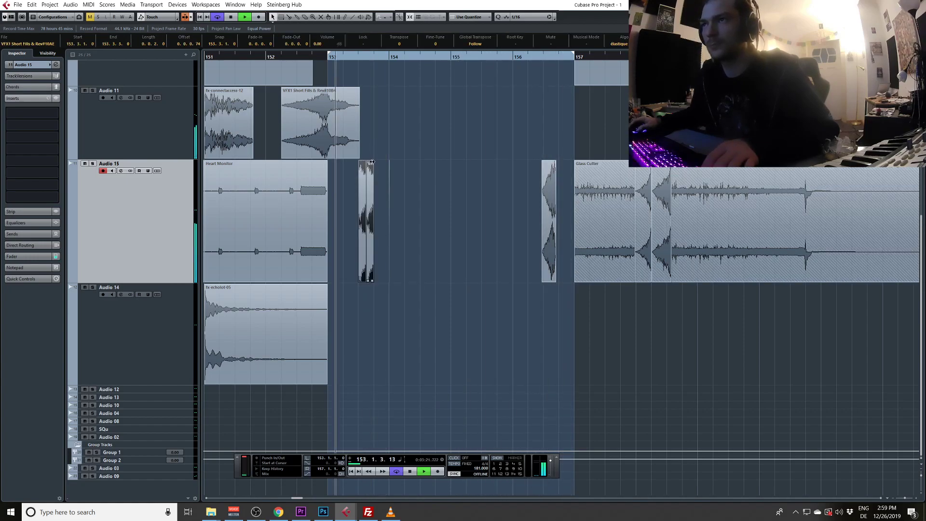
Import another VFX1 Short Fills & Rev sample onto Audio 15 and place it at 154.3.3
key("ctrl+i")
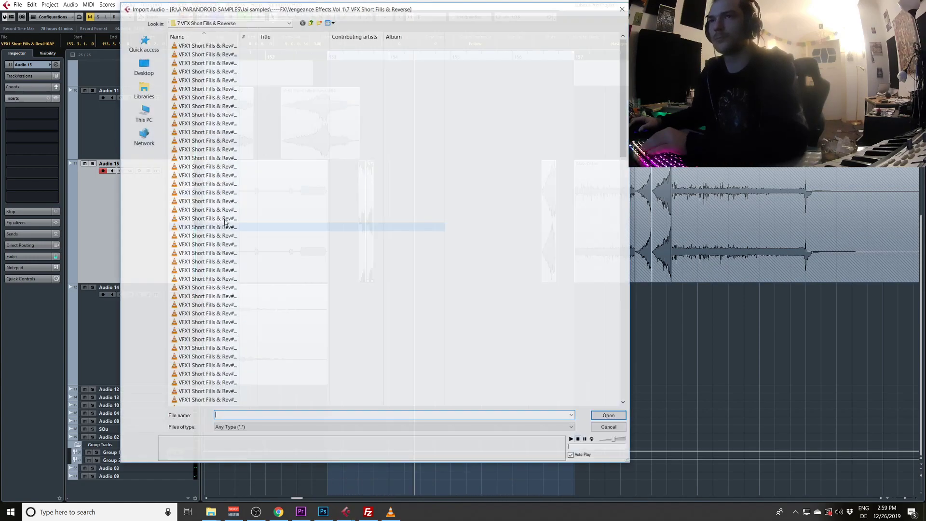
left_click(247, 244)
key("BackSpace")
key("Return")
key("Return")
key("space")
left_click_drag(462, 199, 446, 224)
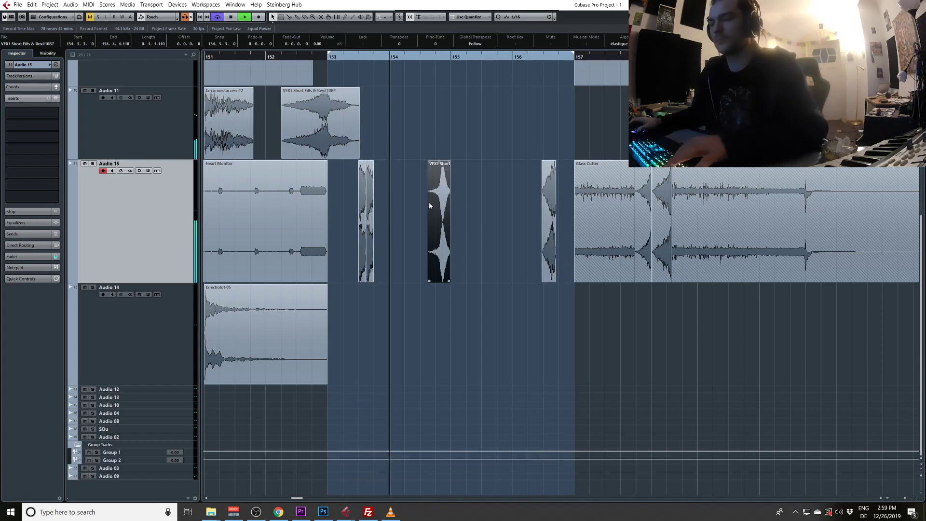
Import VFX1 Short Fills & Rev#10AA and place it on Audio 11 at bar 158
key("ctrl+i")
left_click(228, 132)
key("BackSpace")
key("Return")
key("Return")
key("space")
left_click_drag(479, 193, 556, 116)
left_click_drag(498, 133, 578, 156)
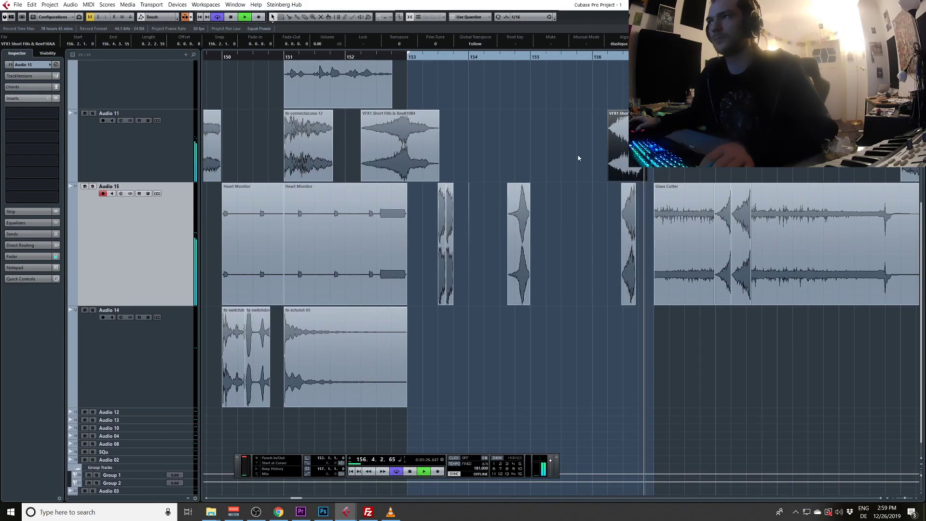
left_click_drag(637, 148, 744, 148)
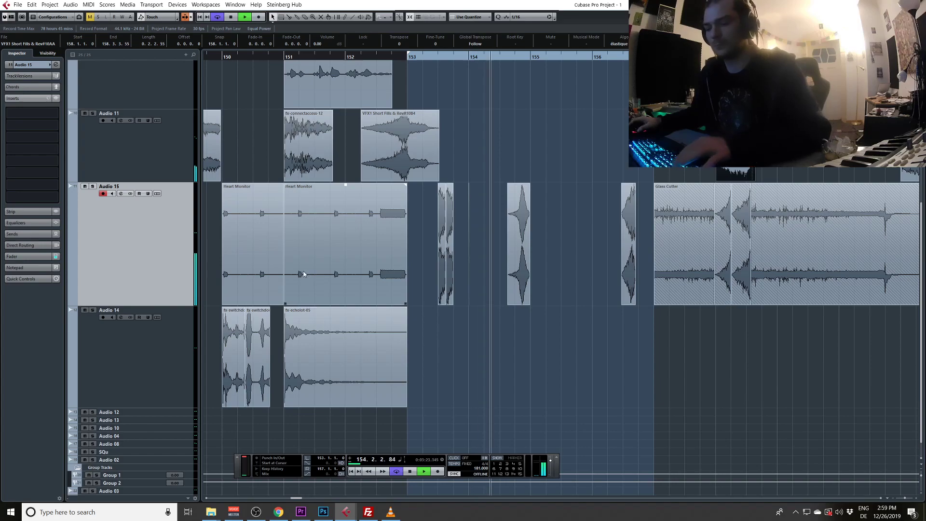
Import fxhTTE04007hit from Ueberschall Techno Trance Essentials, folder TEb4.FX-HIT, onto Audio 15 and place it at bar 155 beat 2
key("ctrl+i")
key("BackSpace")
key("BackSpace")
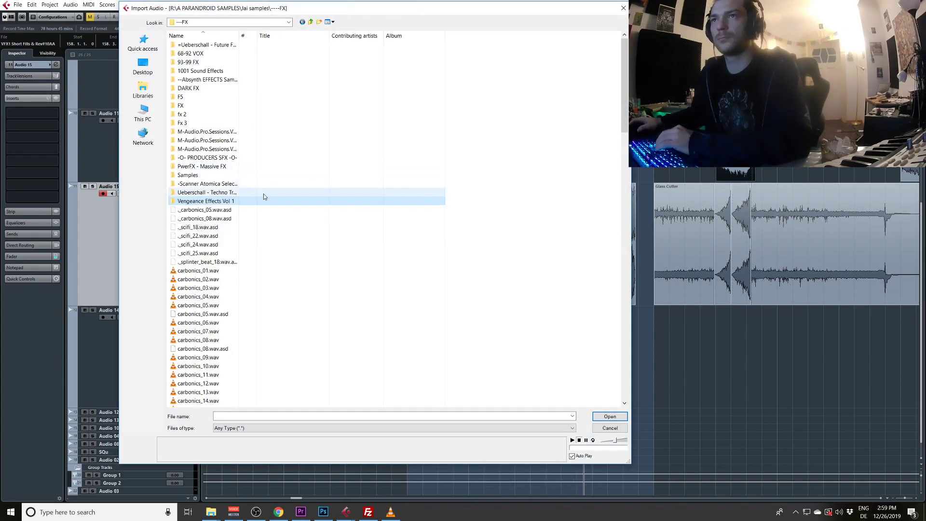
double_click(233, 193)
double_click(213, 88)
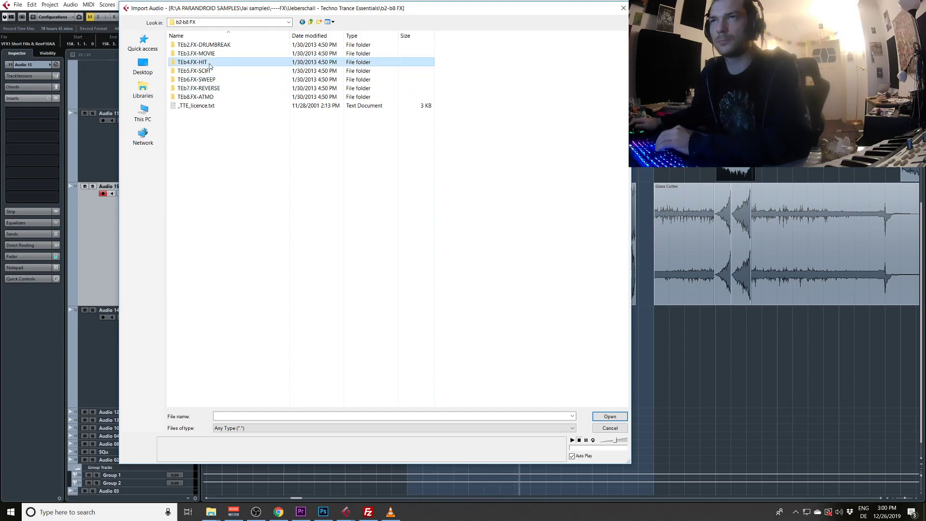
double_click(200, 62)
key("Return")
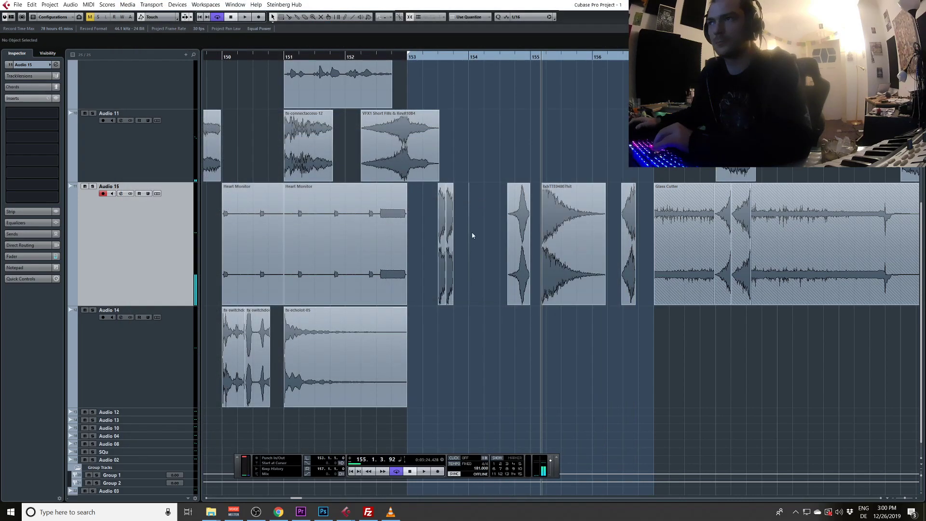
left_click_drag(594, 233, 600, 233)
Start an audio import for Audio 11 and audition TEb4.FX-HIT samples, including fxhTTE04034hit and fxhTTE04013hit
left_click(188, 145)
key("ctrl+i")
left_click(203, 305)
left_click(220, 347)
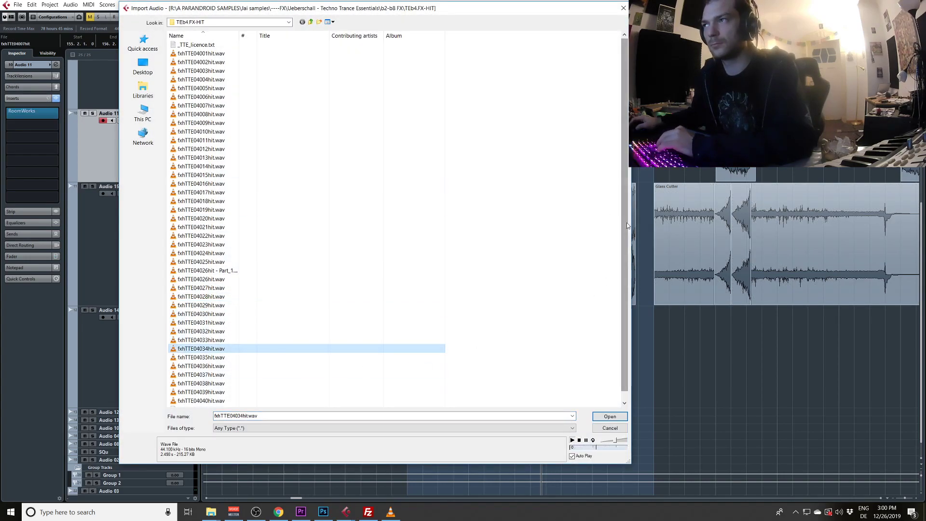
scroll(628, 226, "down", 1)
left_click(247, 383)
left_click(227, 149)
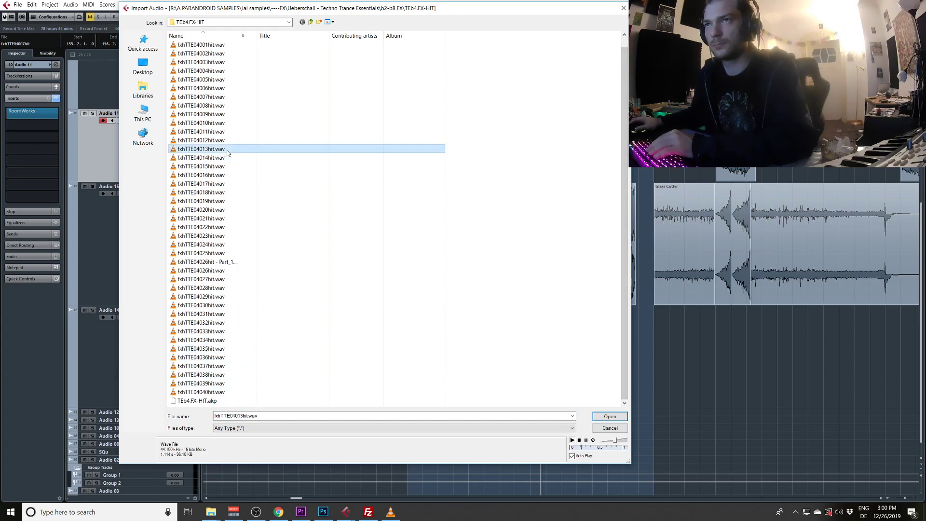
Import a sample from the TEb5.FX-SCIFI folder onto Audio 11 and place it at bar 154
key("BackSpace")
key("Down")
key("Return")
left_click(247, 237)
key("Return")
left_click_drag(547, 161, 474, 159)
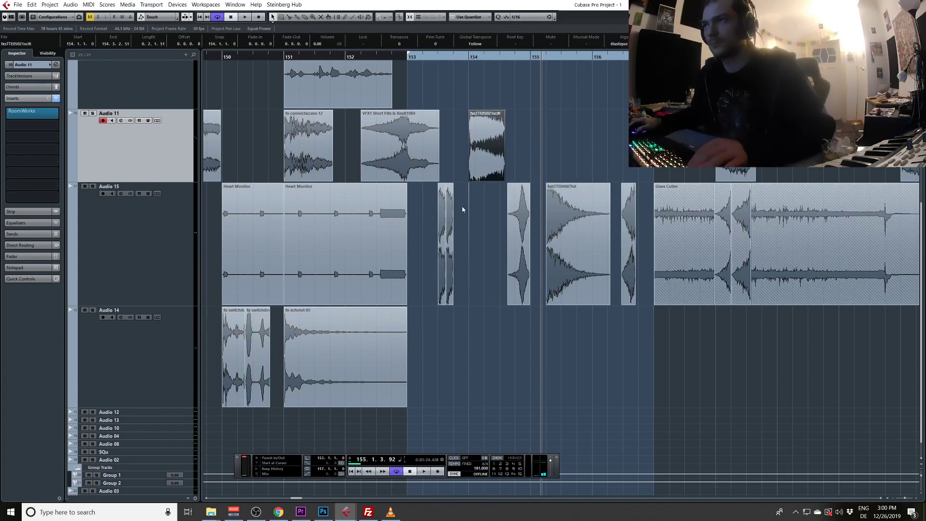
Place the Audio 12 take from bar 129 at bar 153, enlarge its track and play the loop
key("Down")
key("Right")
left_click_drag(479, 258, 617, 235)
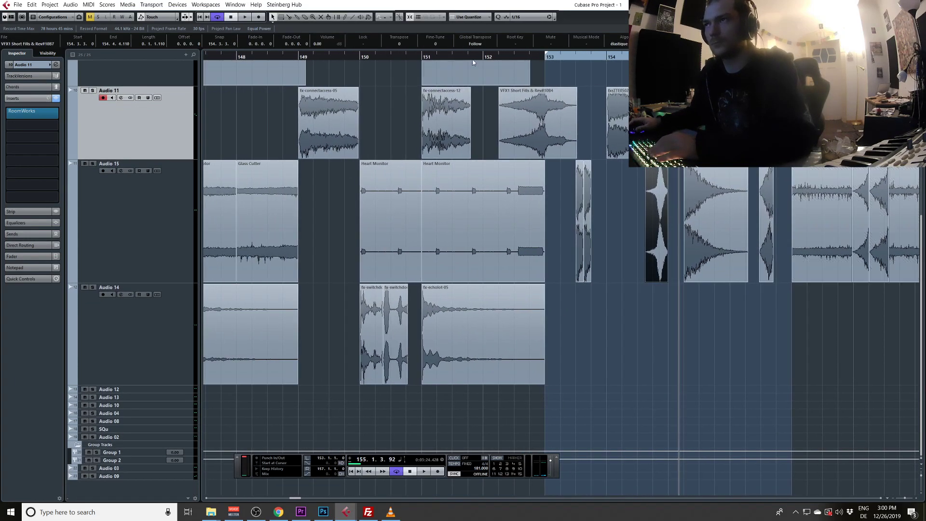
left_click_drag(475, 37, 475, 30)
left_click_drag(258, 188, 607, 188)
left_click(414, 391)
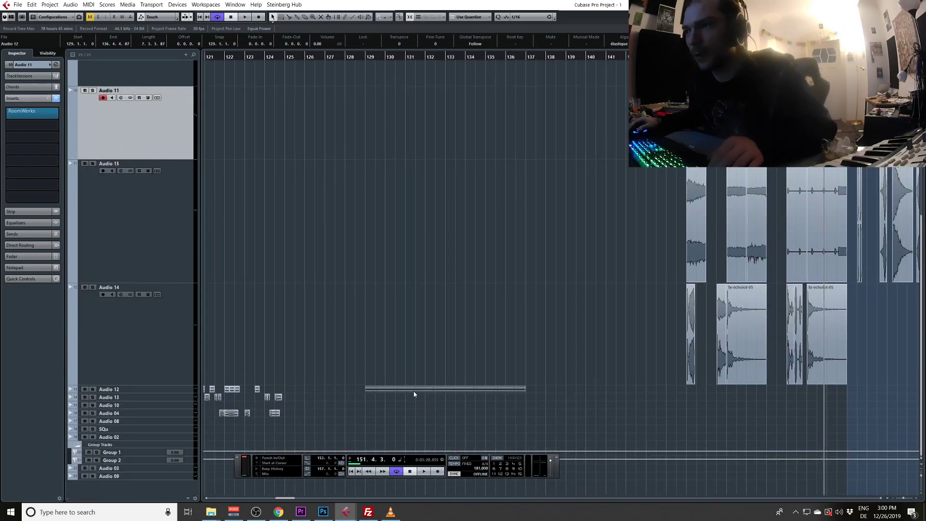
left_click(164, 392)
left_click_drag(810, 443, 426, 386)
key("space")
left_click_drag(464, 363, 418, 358)
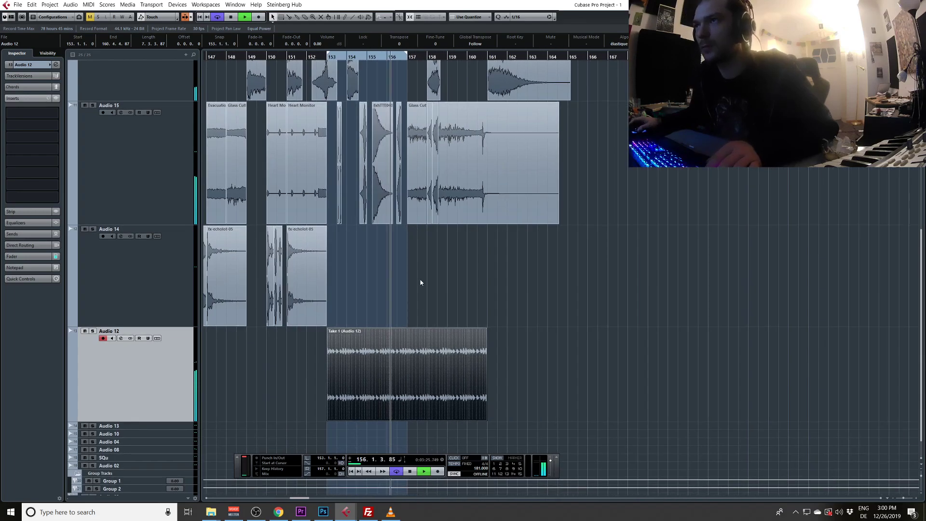
Duplicate the folder's drum parts from bars 153 to 156 so the copies start at bar 157
scroll(420, 270, "up", 8)
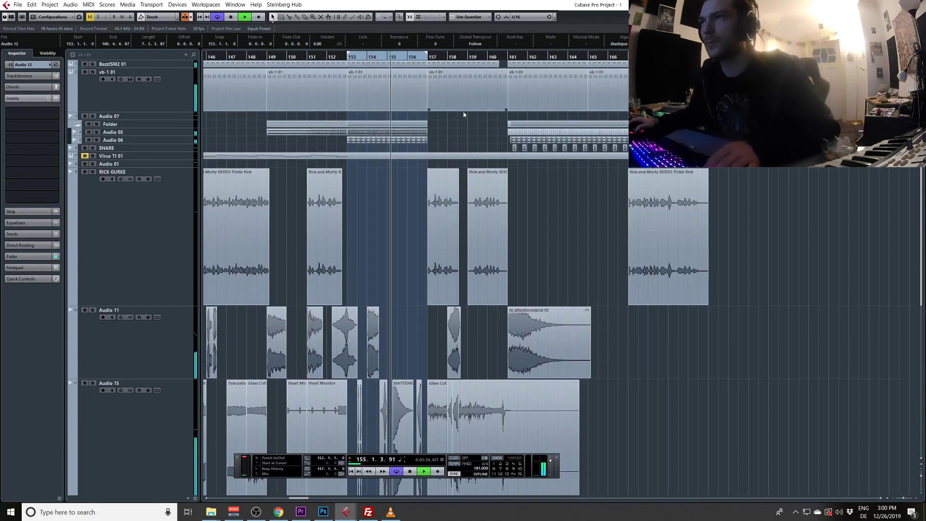
left_click_drag(457, 116, 358, 147)
key("ctrl+d")
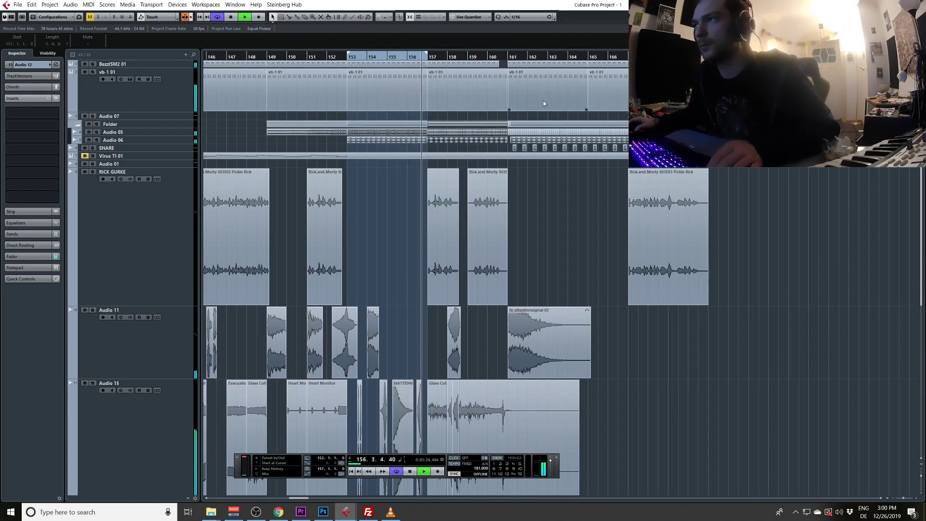
Copy snare hits from the section at bar 161 onto the SNARE track in bars 153, 155 and 156
left_click_drag(526, 148, 363, 154)
left_click_drag(514, 148, 517, 150)
left_click_drag(456, 151, 407, 150)
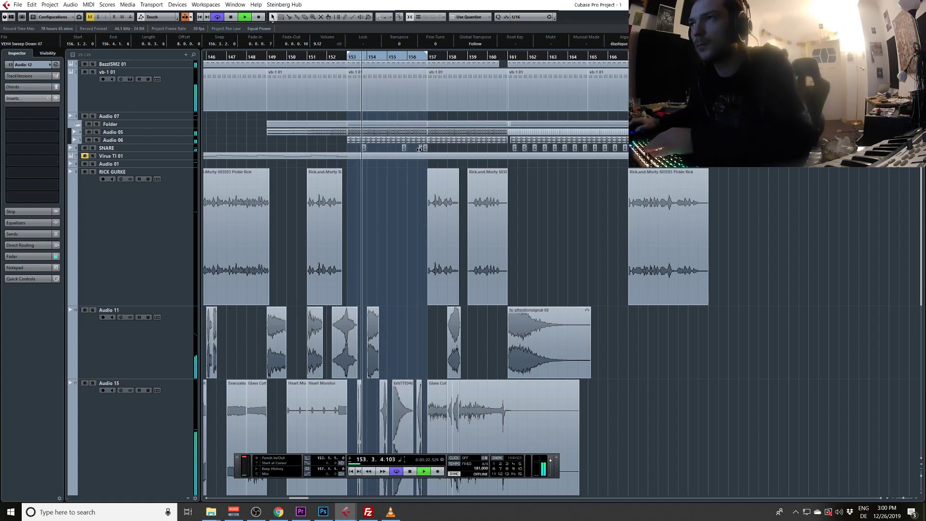
left_click_drag(421, 149, 421, 153)
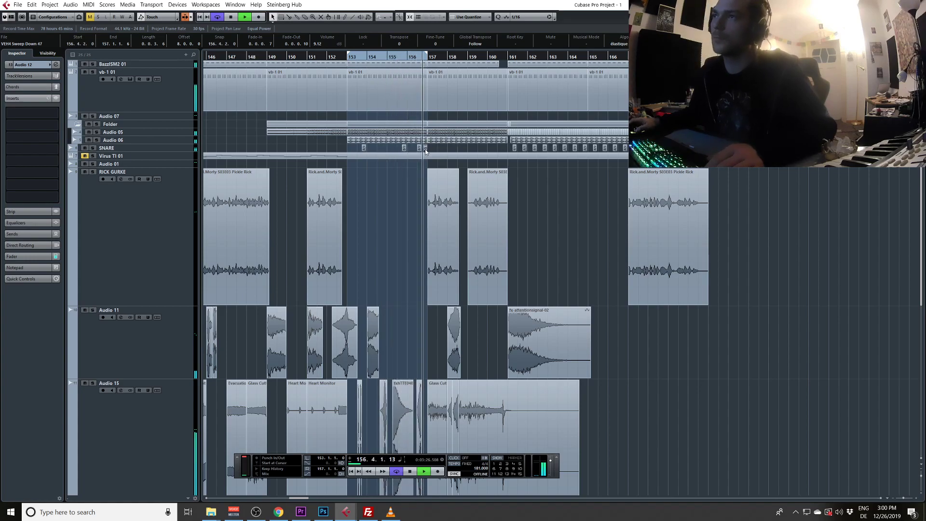
Extend the playback loop's end to bar 161
scroll(405, 206, "right", 3)
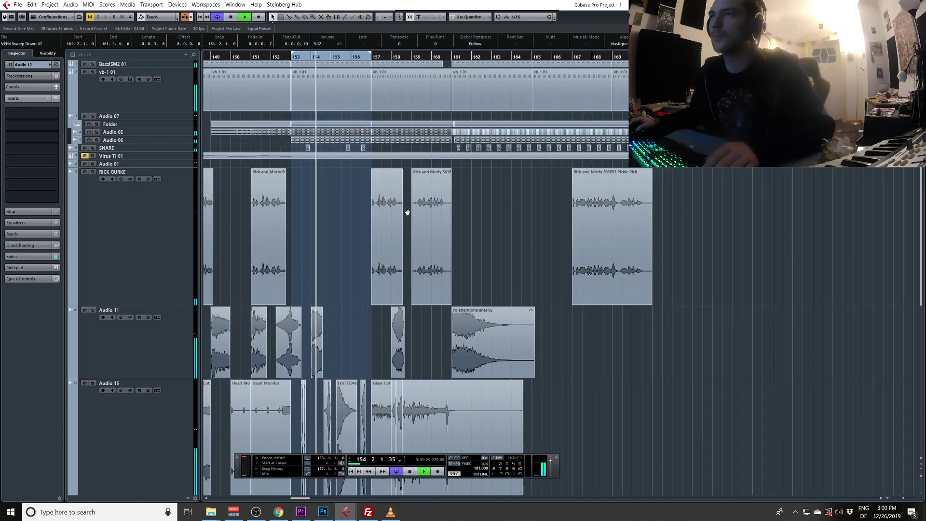
left_click_drag(448, 56, 448, 58)
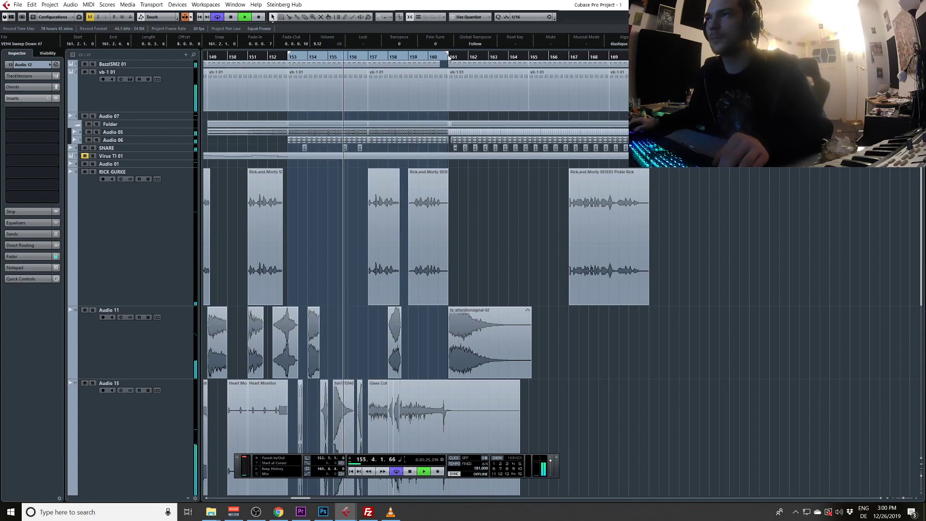
left_click(377, 83)
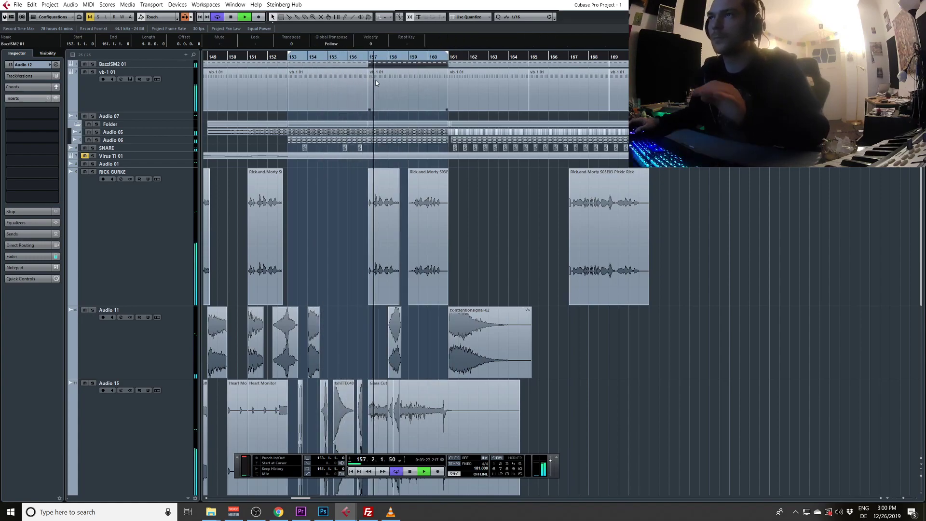
Move the Glass Cutter clips on Audio 15 from bar 157 out beyond bar 165, the longer one to bar 168
scroll(391, 217, "down", 4)
left_click(397, 316)
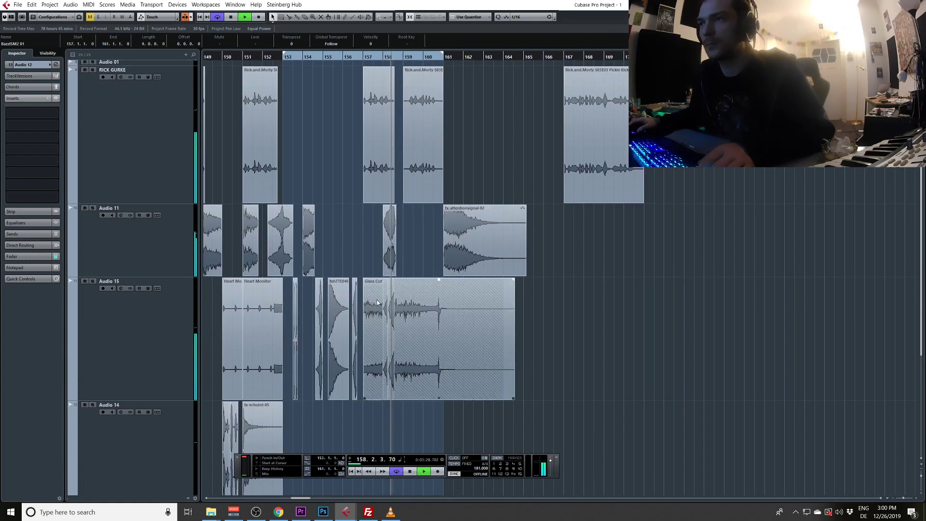
left_click(406, 308)
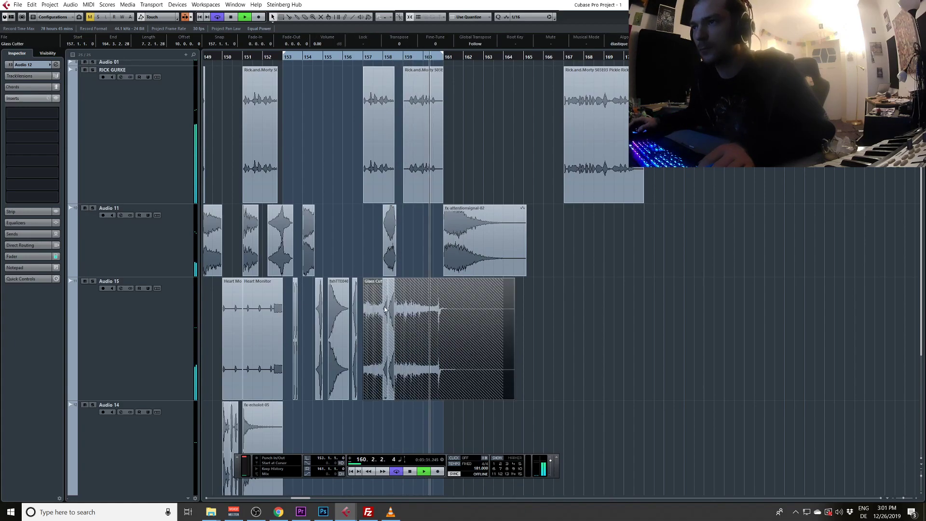
left_click_drag(421, 316, 569, 332)
left_click_drag(414, 336, 635, 328)
Repeat the snare hits from bars 153 to 156 across bars 157 to 160 on the SNARE track
mouse_move(420, 155)
left_mouse_down()
mouse_move(450, 180)
mouse_move(517, 169)
left_mouse_up()
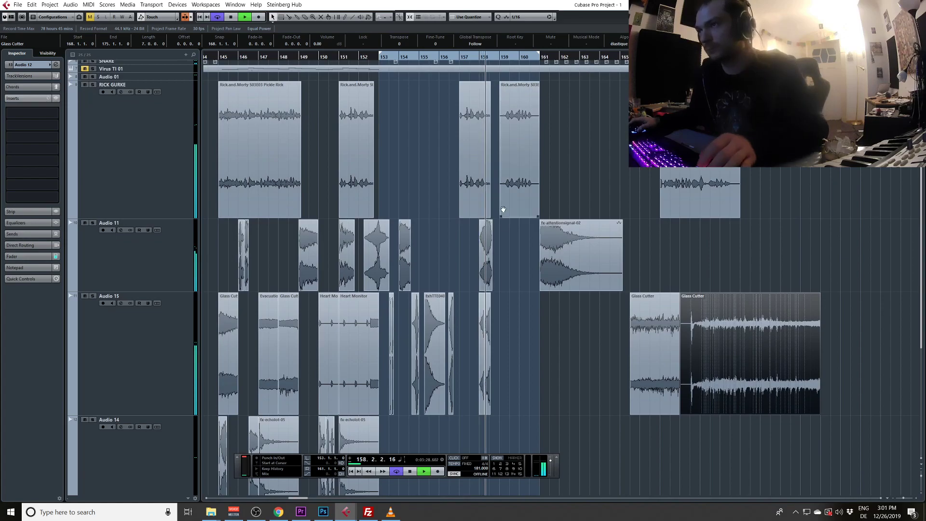
left_click_drag(492, 63, 518, 150)
left_click(422, 148)
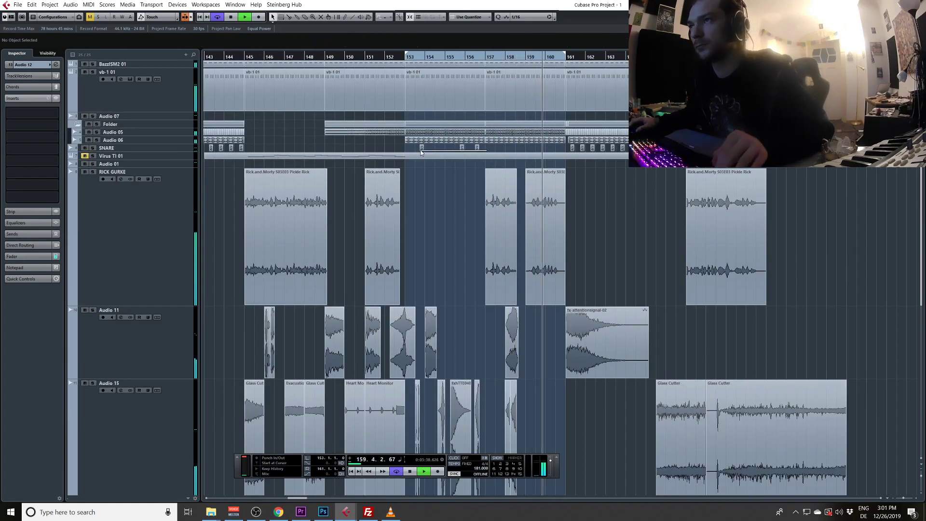
left_click_drag(496, 153, 442, 128)
left_click(515, 17)
left_click(522, 62)
Start the loop at bar 157, audition samples in the TEb5.FX-SCIFI folder and import fxsTTE05039scifi
left_click_drag(396, 324, 398, 154)
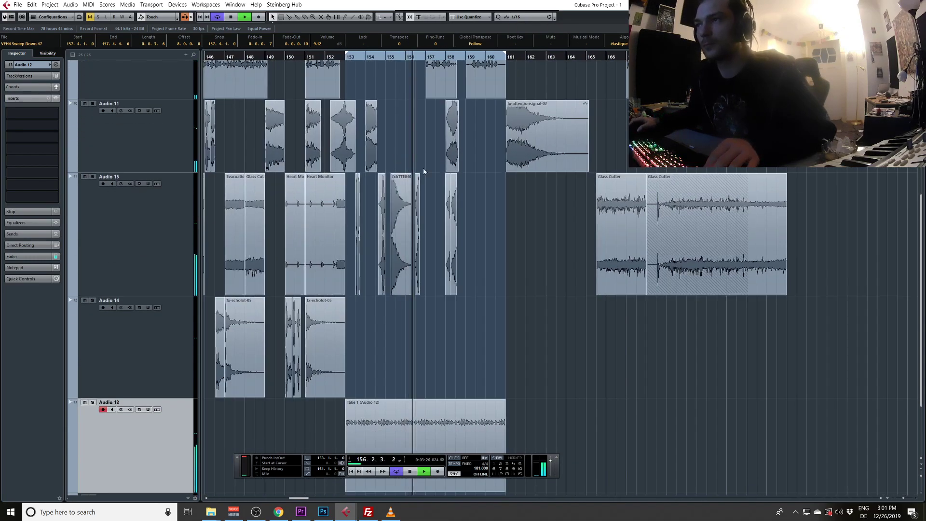
left_click(427, 57, "ctrl")
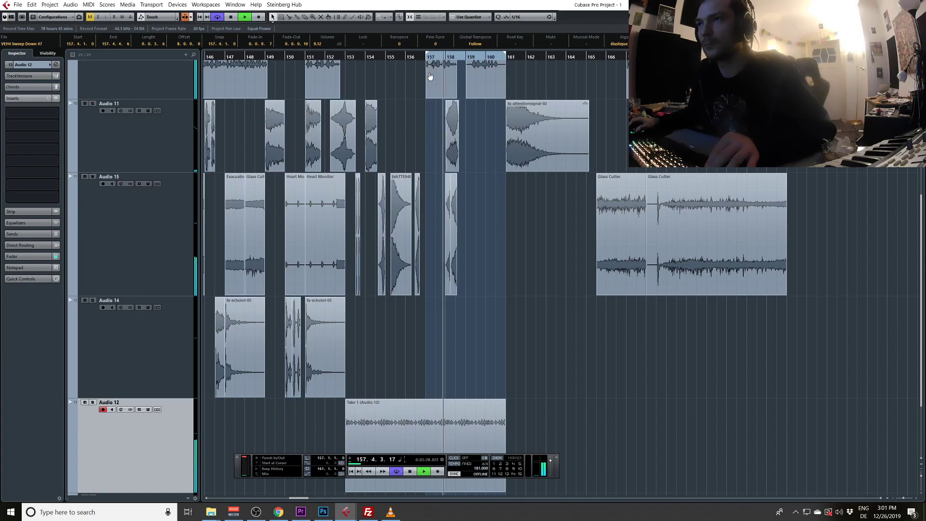
key("ctrl+i")
left_click(248, 151)
left_click(247, 332)
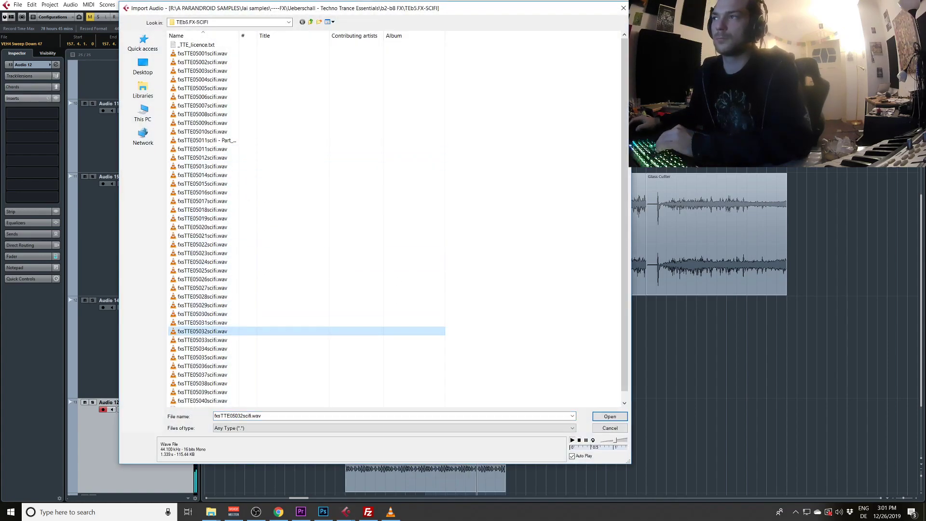
scroll(251, 337, "down", 1)
left_click(271, 383)
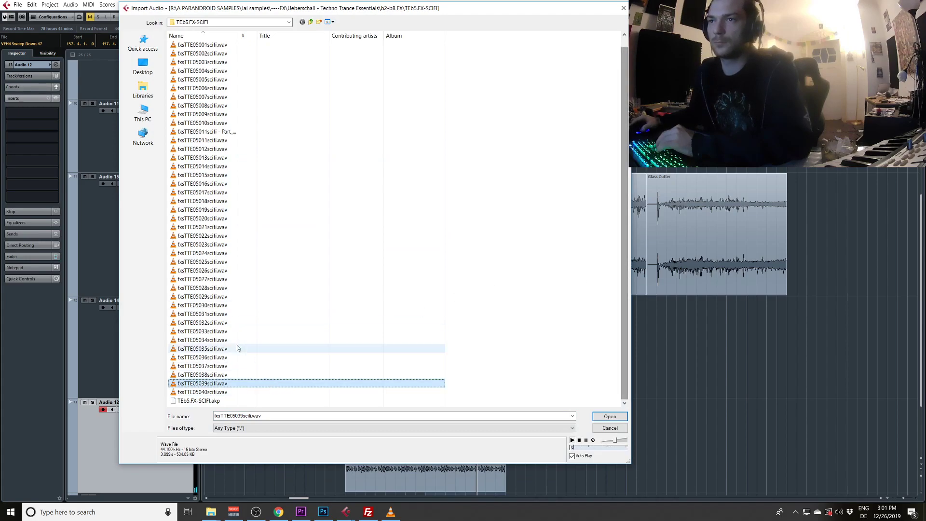
key("Return")
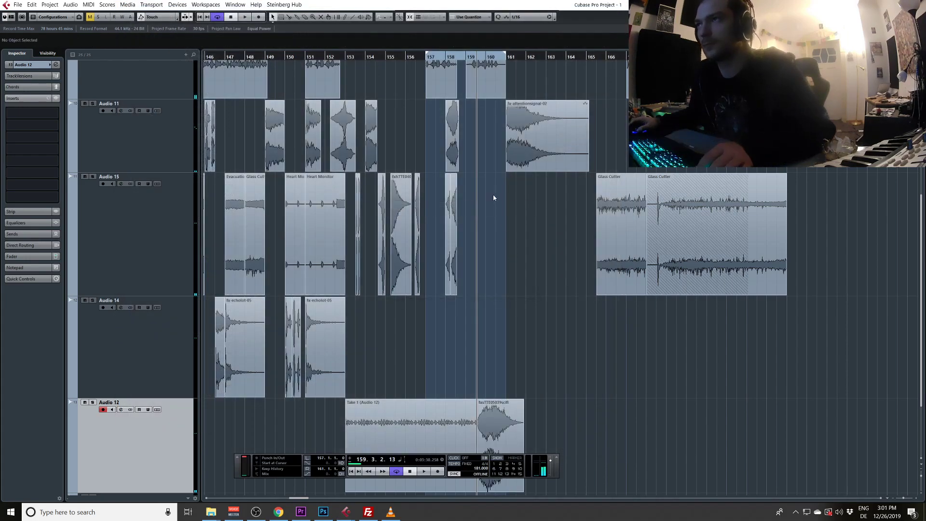
Move the fxsTTE05039scifi clip from Audio 12 onto Audio 11 at bar 159 and play the loop
left_click_drag(506, 424, 482, 324)
left_click(88, 262)
left_click(149, 389)
left_click(145, 232)
left_click(143, 153)
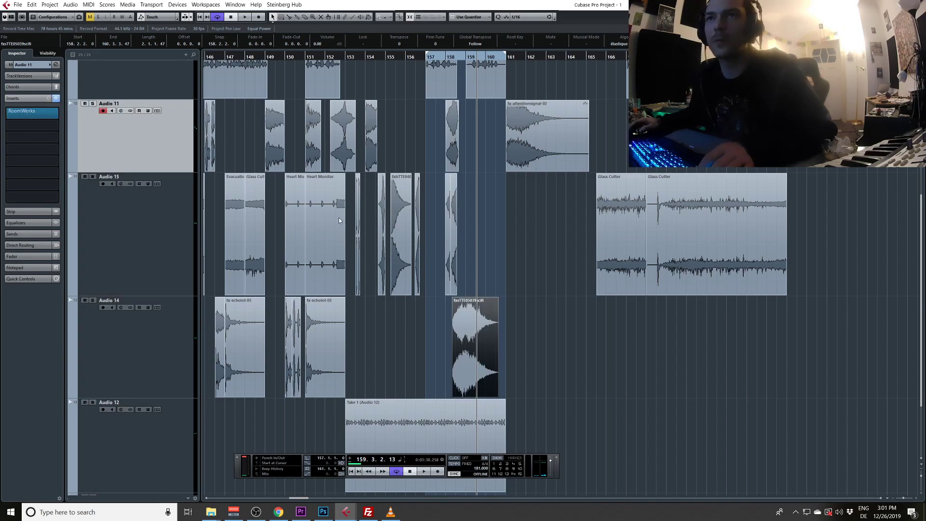
left_click_drag(475, 322, 490, 126)
key("space")
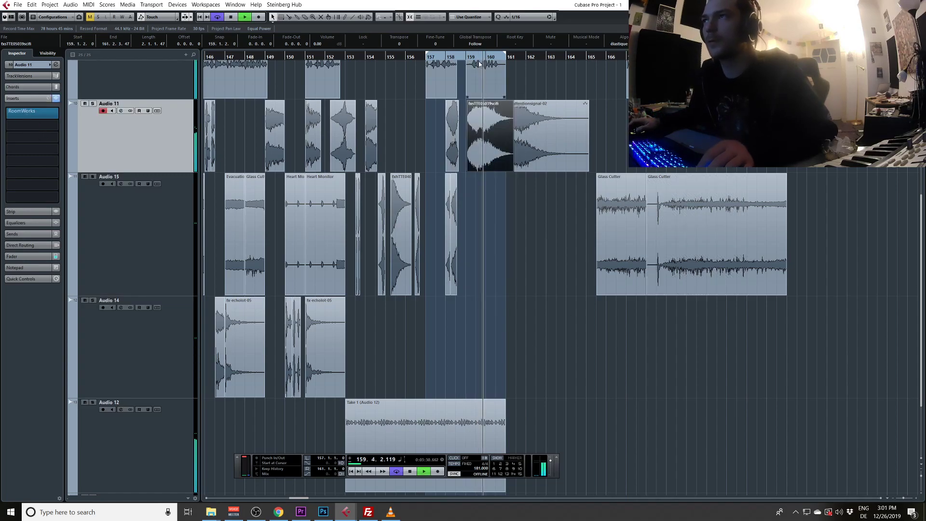
Set the Audio 12 take's clip volume to 3.00 dB and duplicate the take to bar 161
left_click_drag(468, 57, 460, 65)
left_click_drag(429, 96, 413, 105)
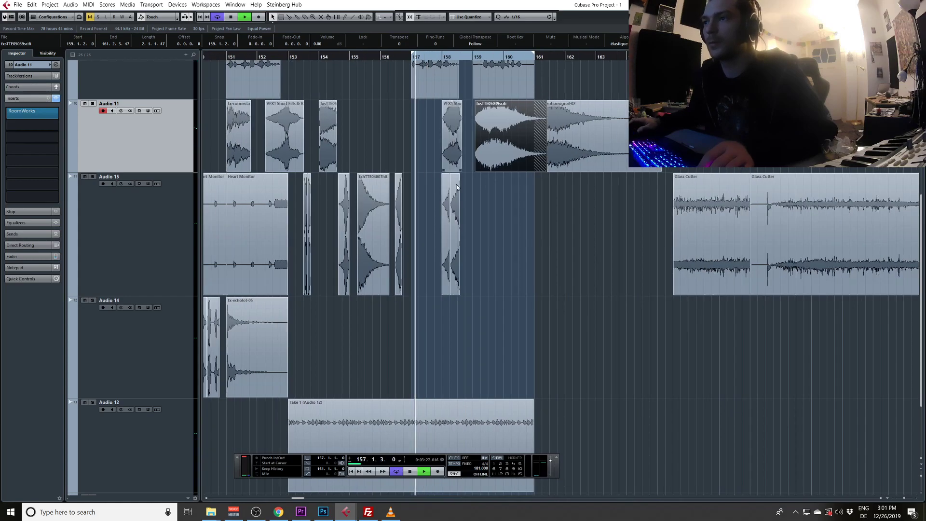
scroll(461, 188, "down", 3)
left_click(401, 337)
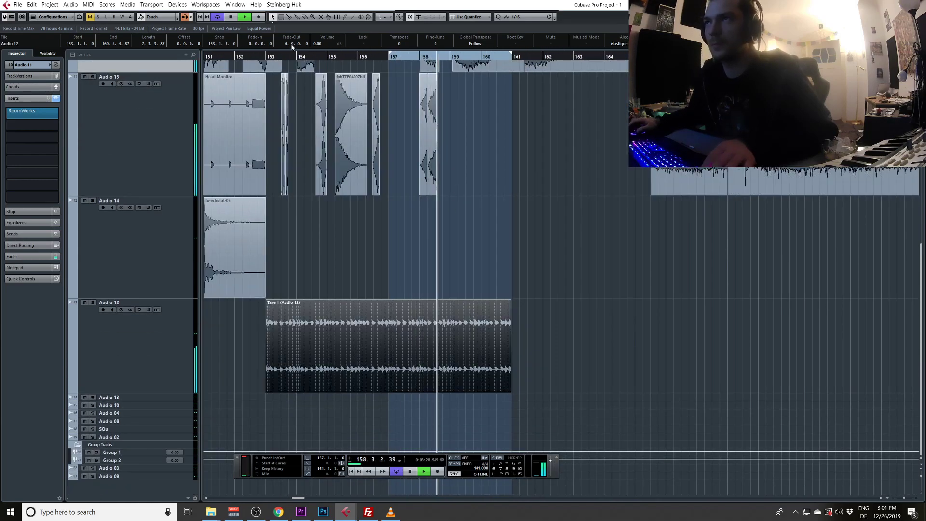
left_click_drag(316, 46, 320, 40)
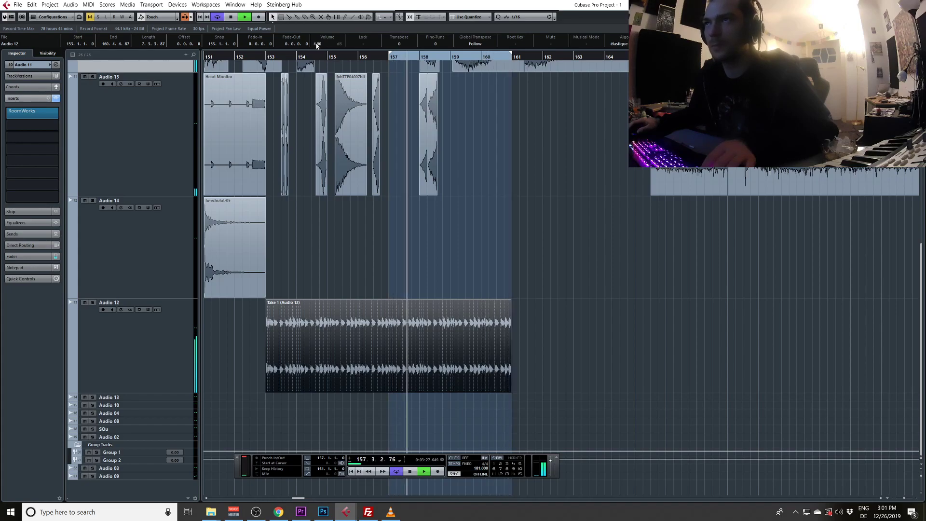
key("ctrl+d")
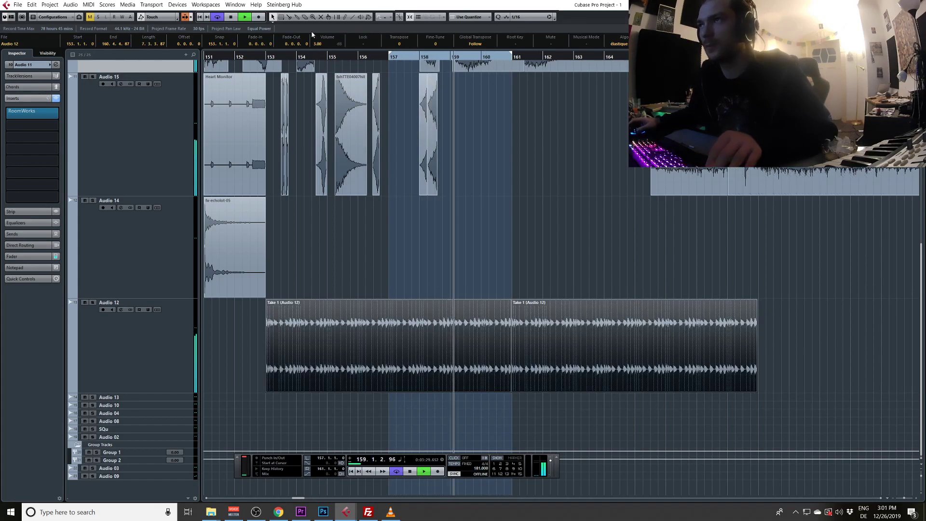
left_click(265, 56, "ctrl")
scroll(548, 240, "up", 5)
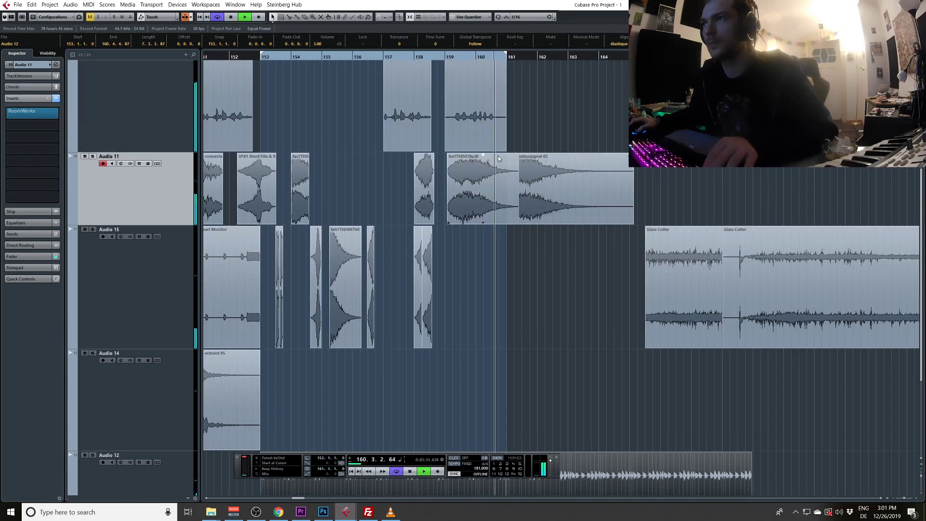
scroll(482, 193, "up", 3)
left_click(436, 208)
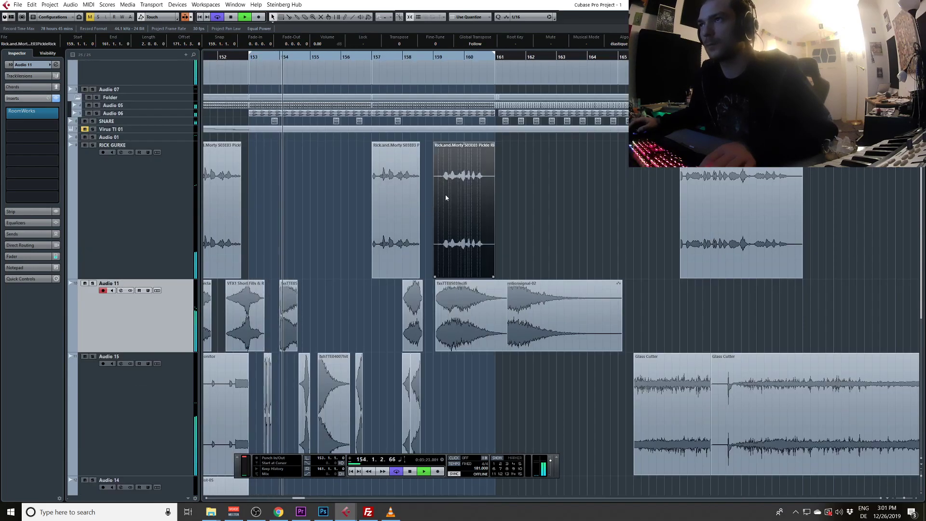
left_click_drag(445, 195, 555, 199)
left_click_drag(405, 216, 490, 215)
left_click_drag(567, 198, 874, 214)
left_click_drag(617, 178, 506, 189)
Cut off fxsTTE05039scifi on Audio 11 at bar 161 and move fx-attentionsignal-02 out to bar 175
left_click(446, 314)
left_click(385, 329)
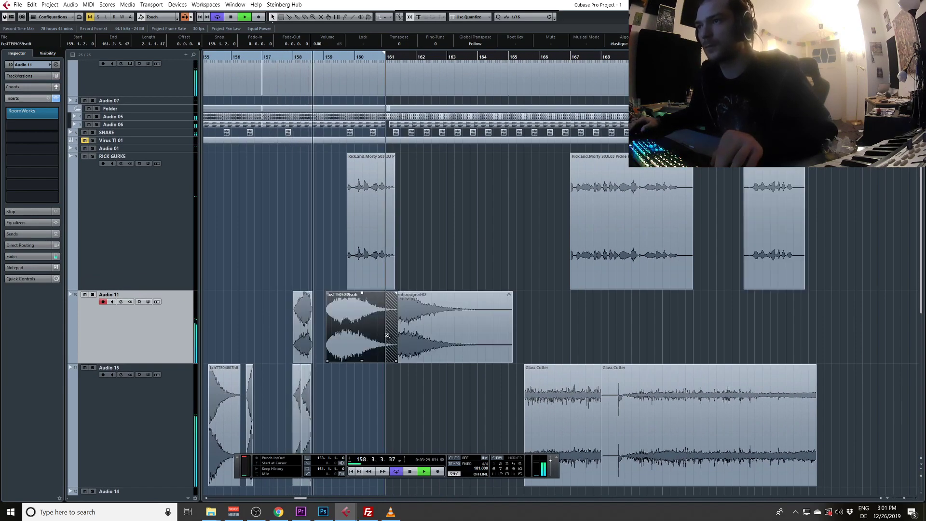
left_click(388, 336, "alt")
key("Delete")
left_click_drag(385, 53, 514, 68)
left_click_drag(469, 332, 913, 345)
Set the grid type to Bar and start the playback loop at bar 161
left_click(470, 19)
left_click(466, 27)
left_click(387, 55, "ctrl")
left_click_drag(387, 58, 441, 212)
key("f")
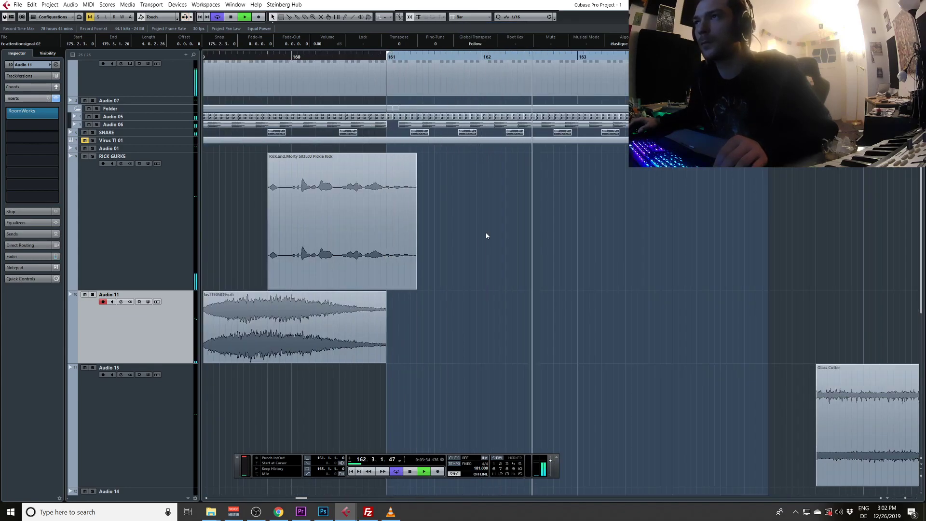
mouse_move(413, 58)
left_mouse_down()
mouse_move(412, 104)
mouse_move(418, 69)
left_mouse_up()
scroll(500, 179, "down", 3)
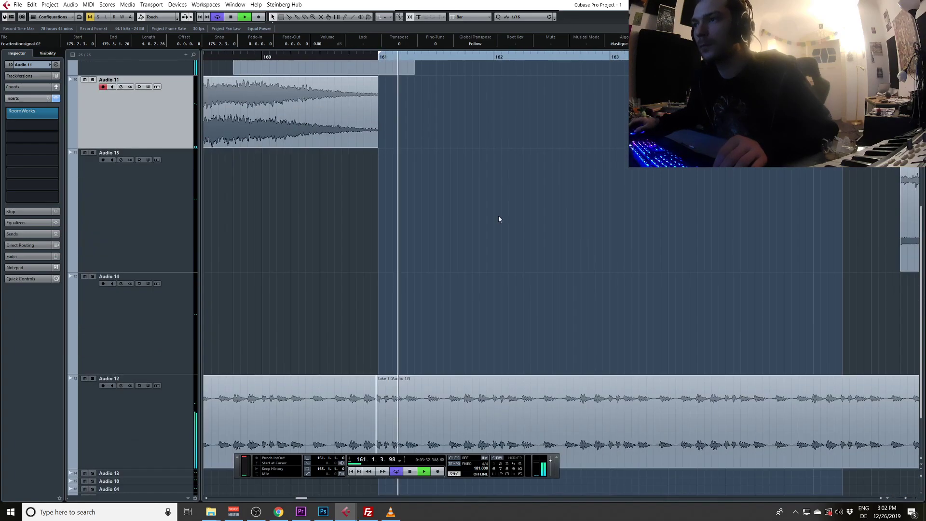
Import fxsTTE05015scifi from TEb5.FX-SCIFI onto Audio 11 at bar 162 and stretch it to fill that bar
scroll(501, 180, "down", 2)
left_click(416, 345)
scroll(479, 238, "up", 1)
left_click_drag(479, 238, 448, 206)
left_click(299, 181)
left_click_drag(389, 193, 477, 200)
key("ctrl+i")
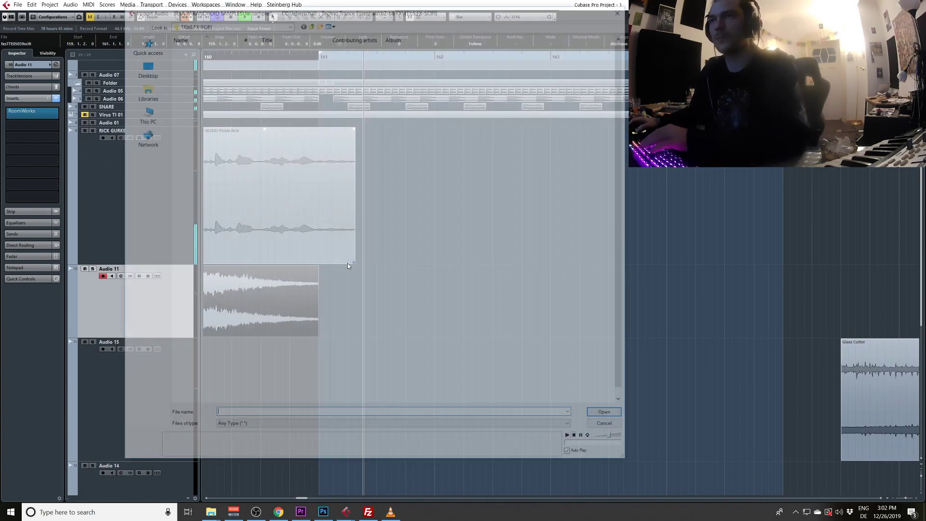
left_click(240, 185)
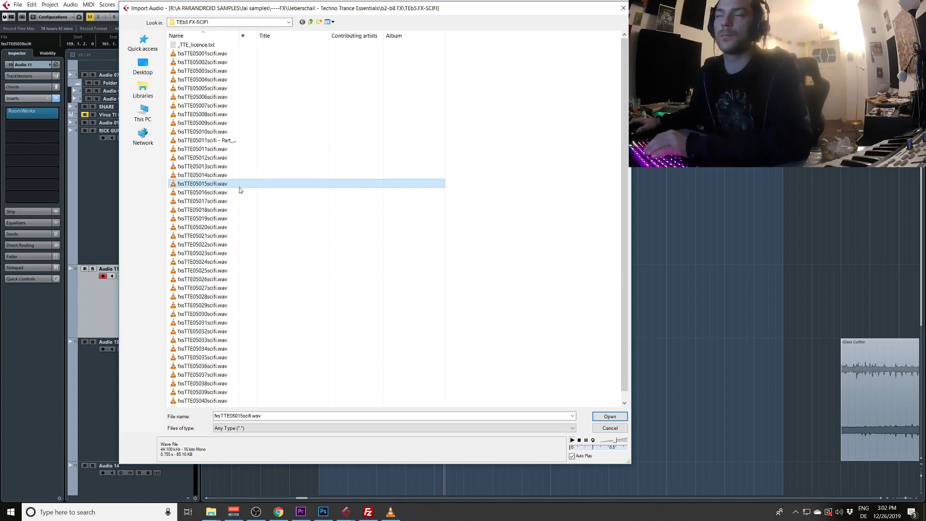
double_click(240, 187)
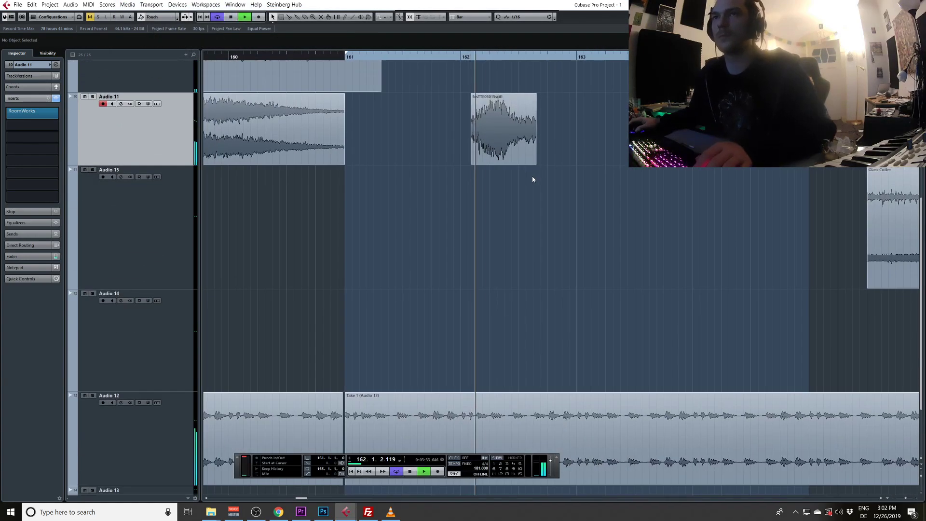
left_click_drag(491, 95, 480, 140)
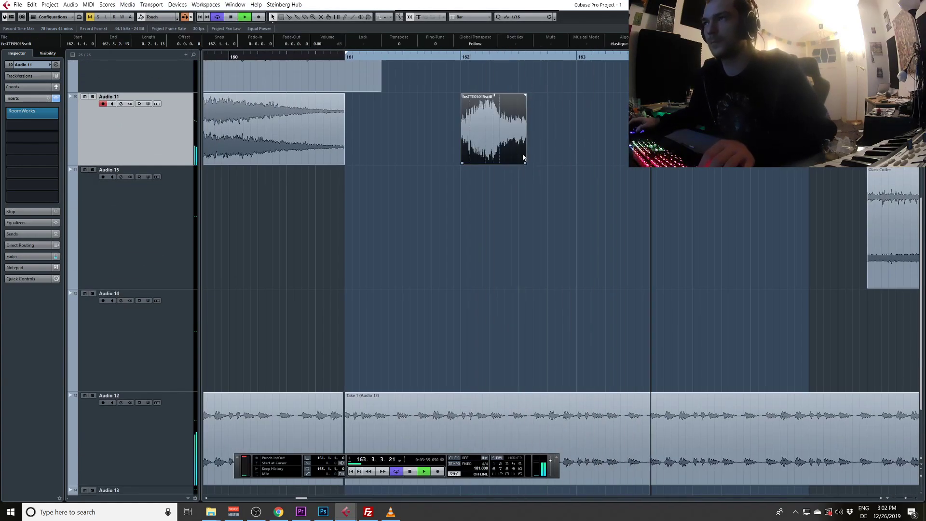
left_click_drag(525, 165, 576, 164)
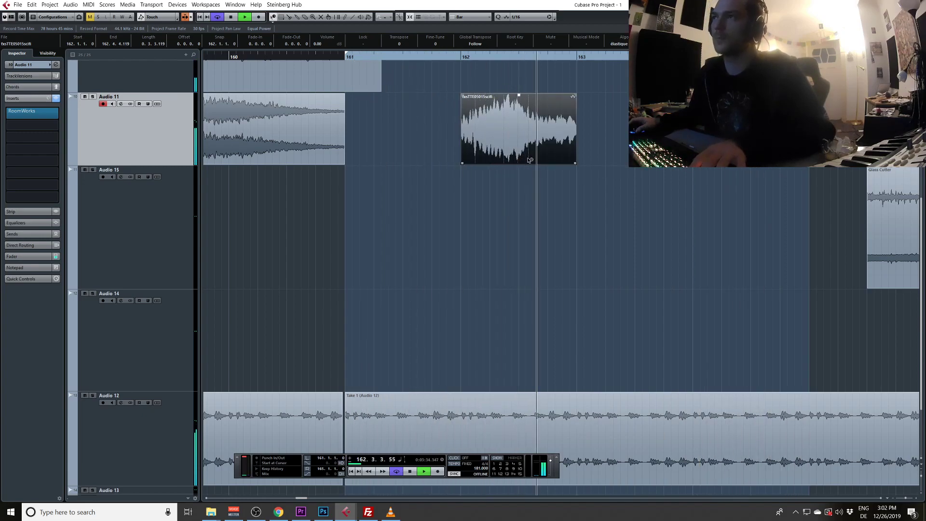
Rename the Audio 11 track as REVERB FX
left_click(32, 68)
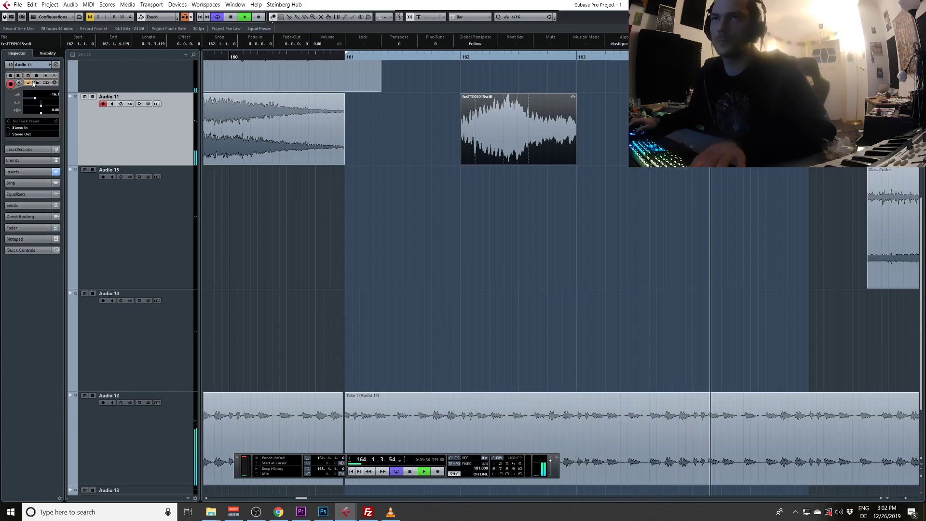
double_click(23, 67)
type("REV")
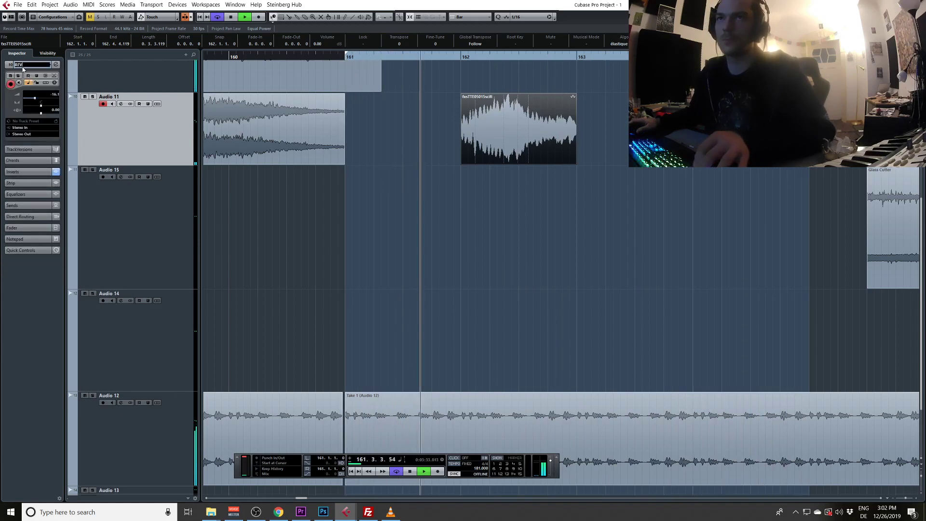
type("ERB FX")
key("Return")
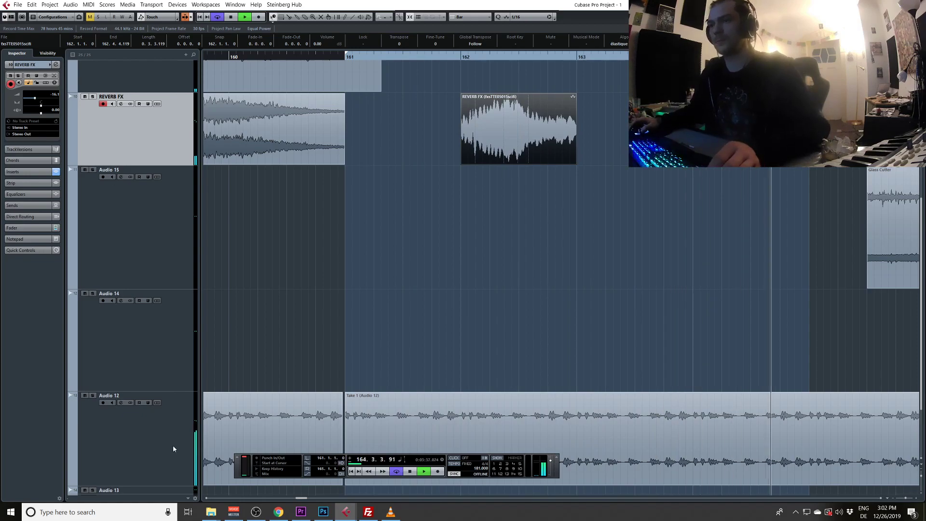
left_click(255, 512)
left_click(256, 511)
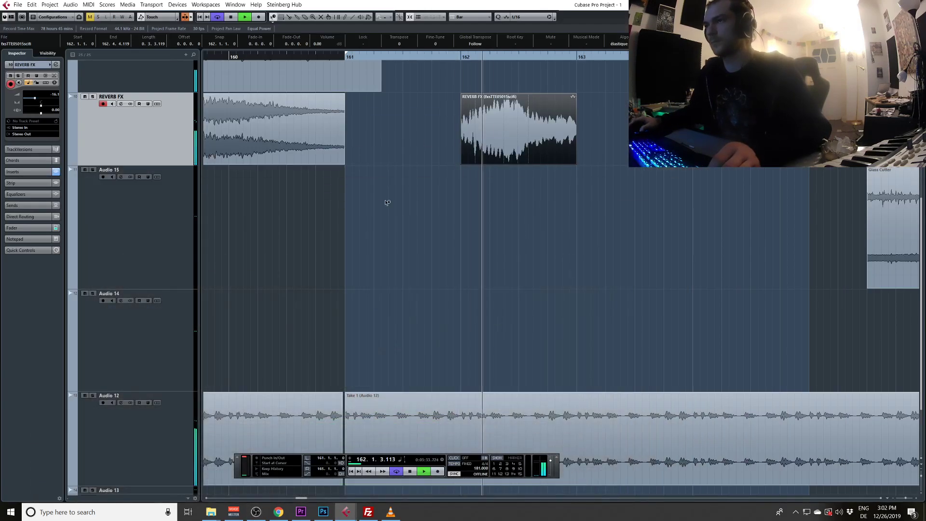